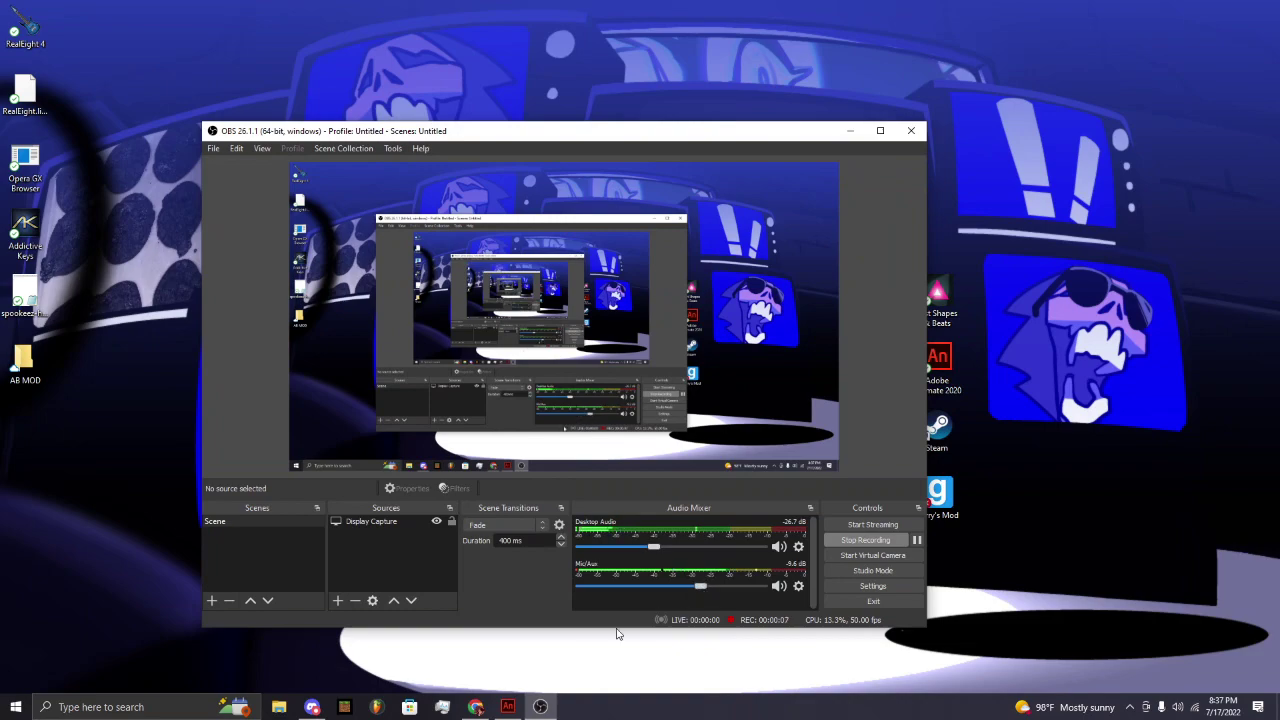
Switch to Adobe Animate and set the Classic Brush fill's alpha to 100%.
click(508, 707)
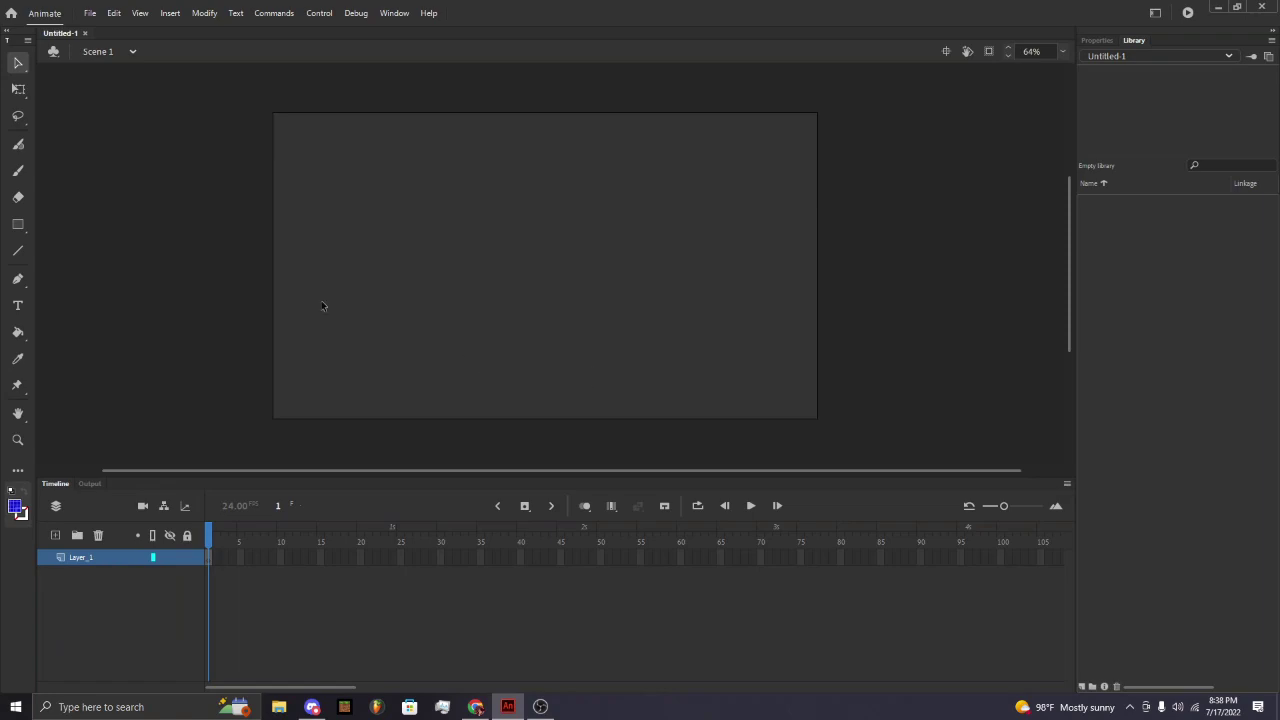
click(18, 170)
click(15, 506)
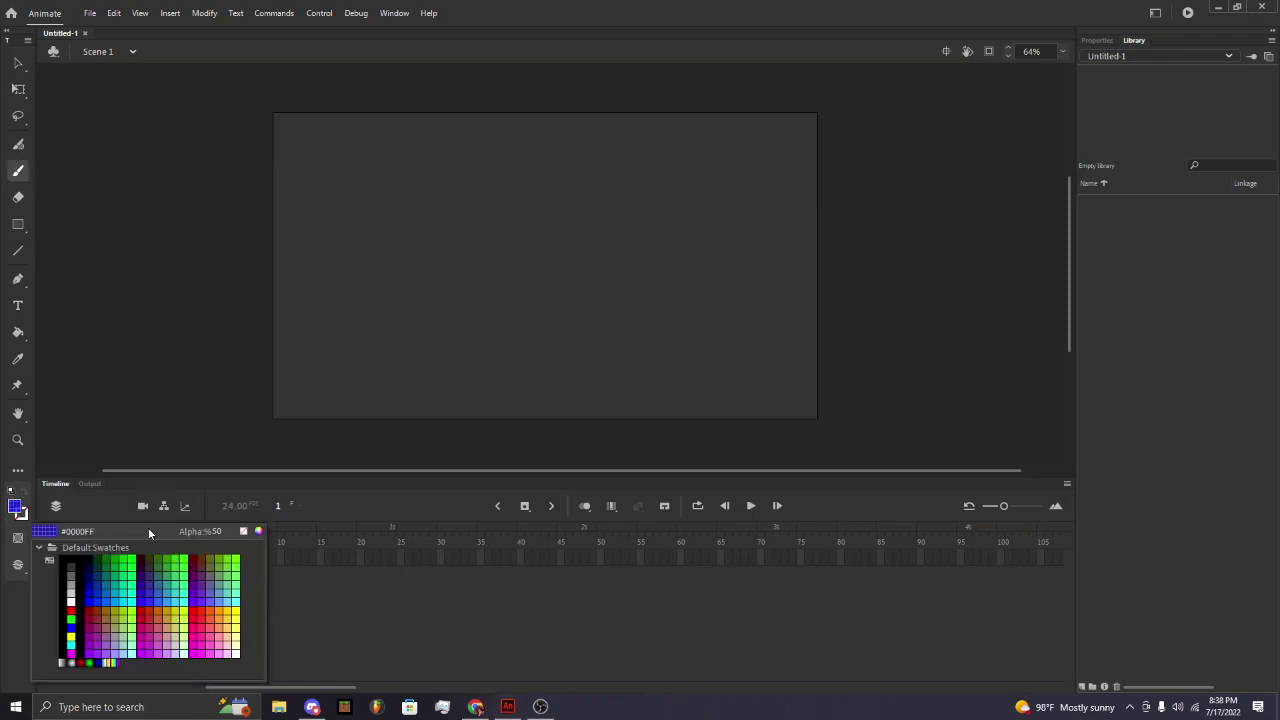
drag(214, 531, 262, 530)
click(126, 277)
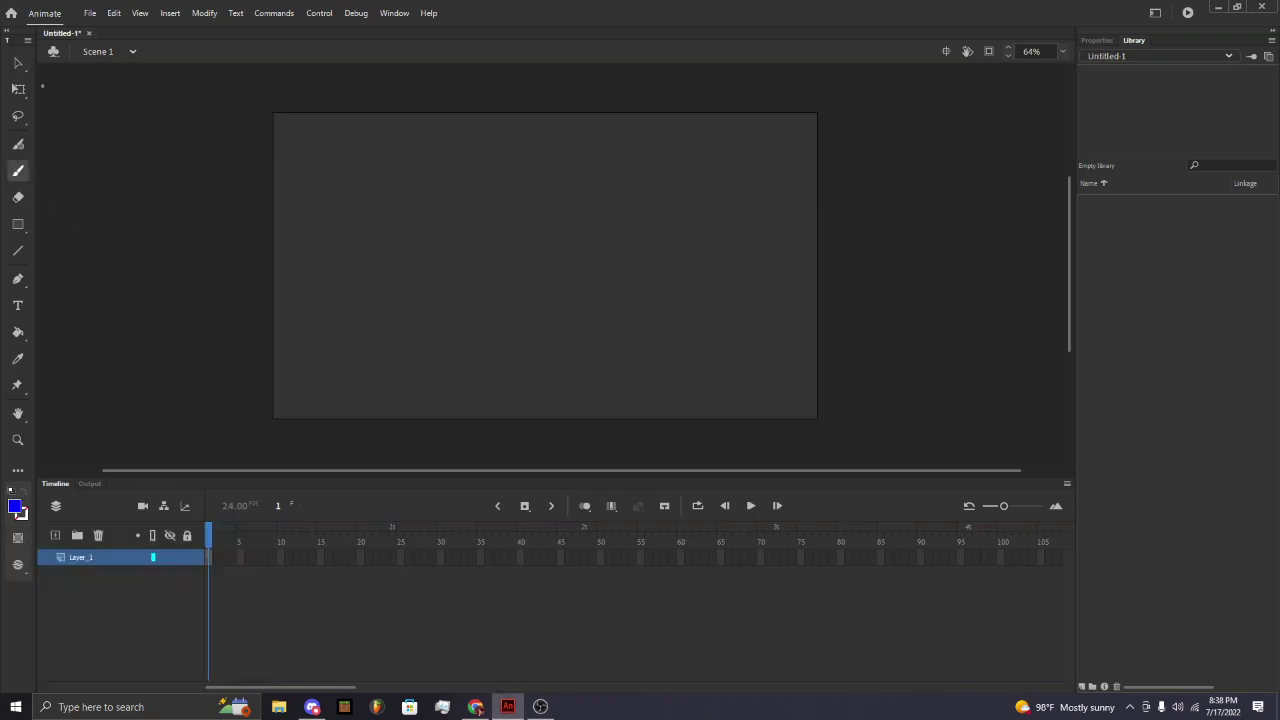
Change the brush fill color to black (#000000).
scroll(533, 290, down, 1)
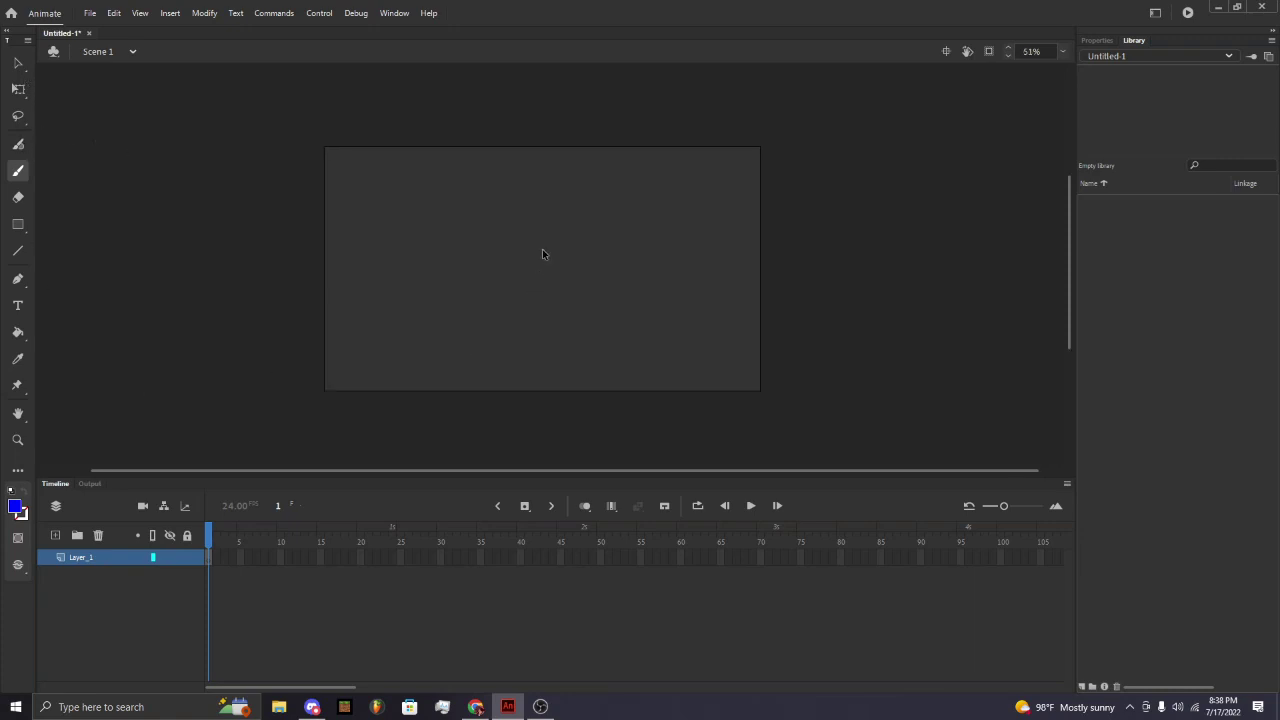
scroll(552, 160, up, 1)
click(15, 506)
click(15, 506)
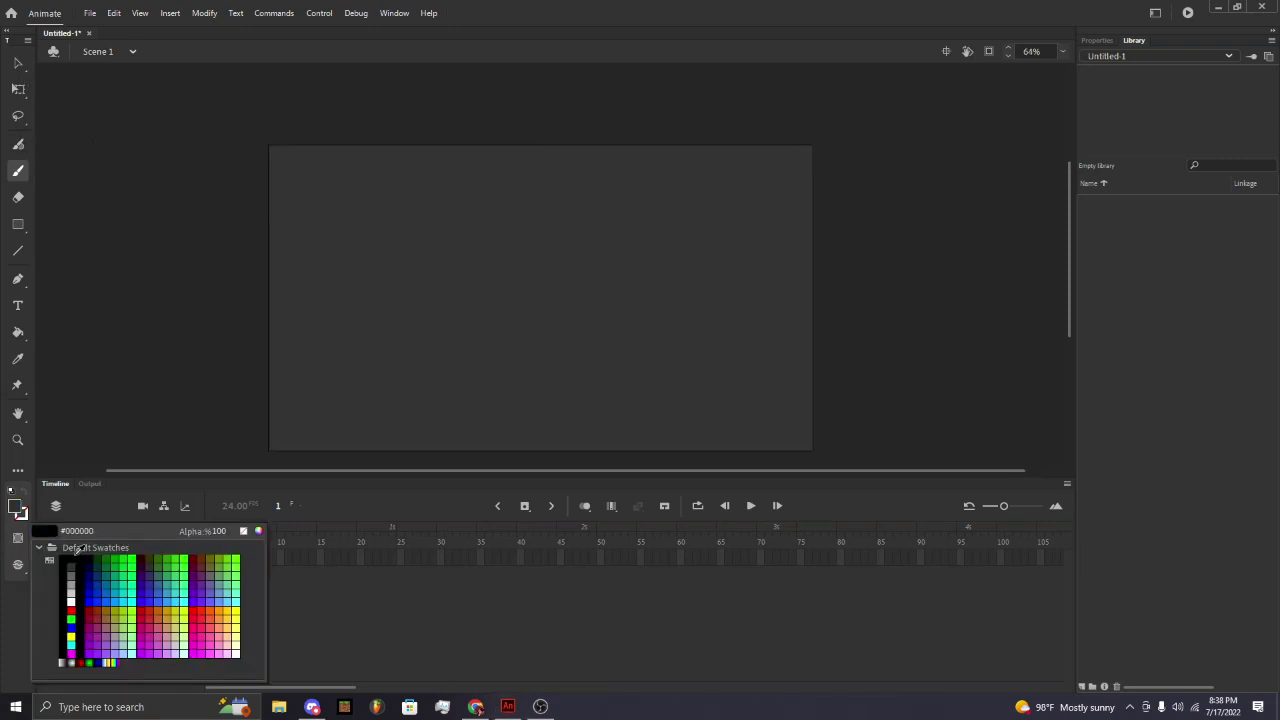
click(76, 551)
Set the Classic Brush size to 8 and its smoothing to 100.
click(1098, 40)
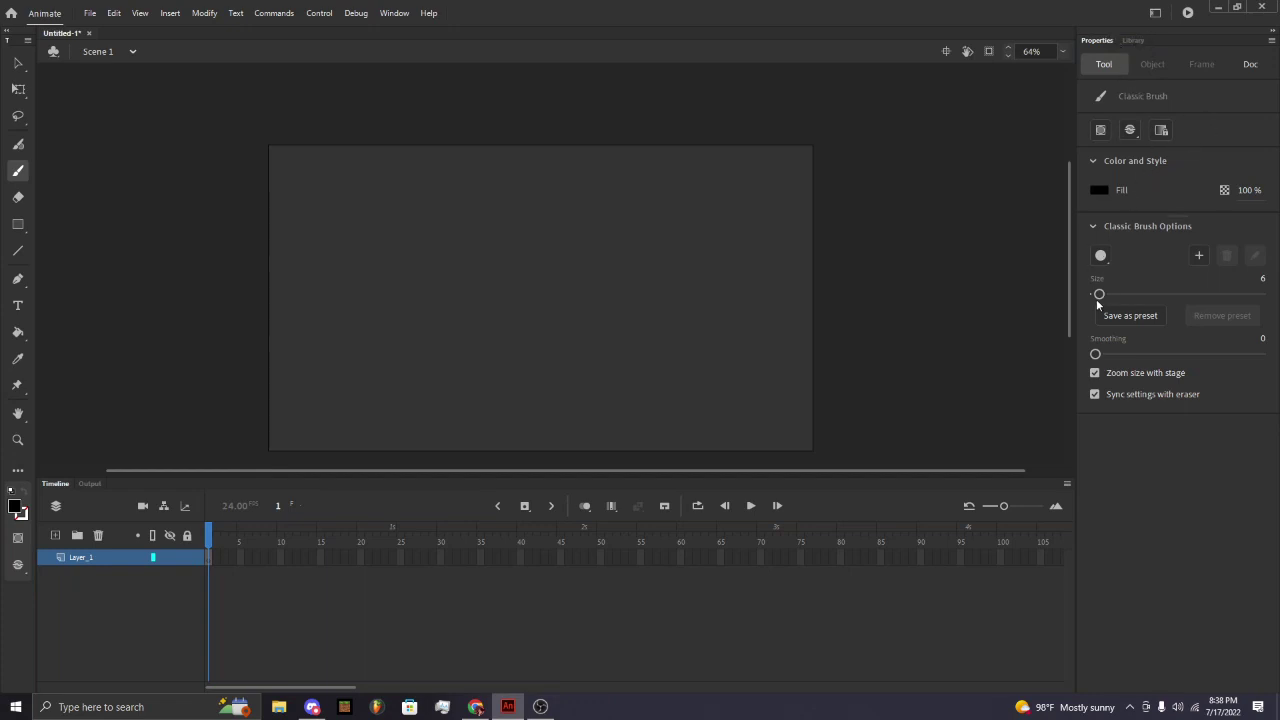
drag(1102, 293, 1103, 294)
drag(1095, 355, 1278, 361)
scroll(510, 272, up, 3)
scroll(510, 272, down, 6)
scroll(512, 264, up, 5)
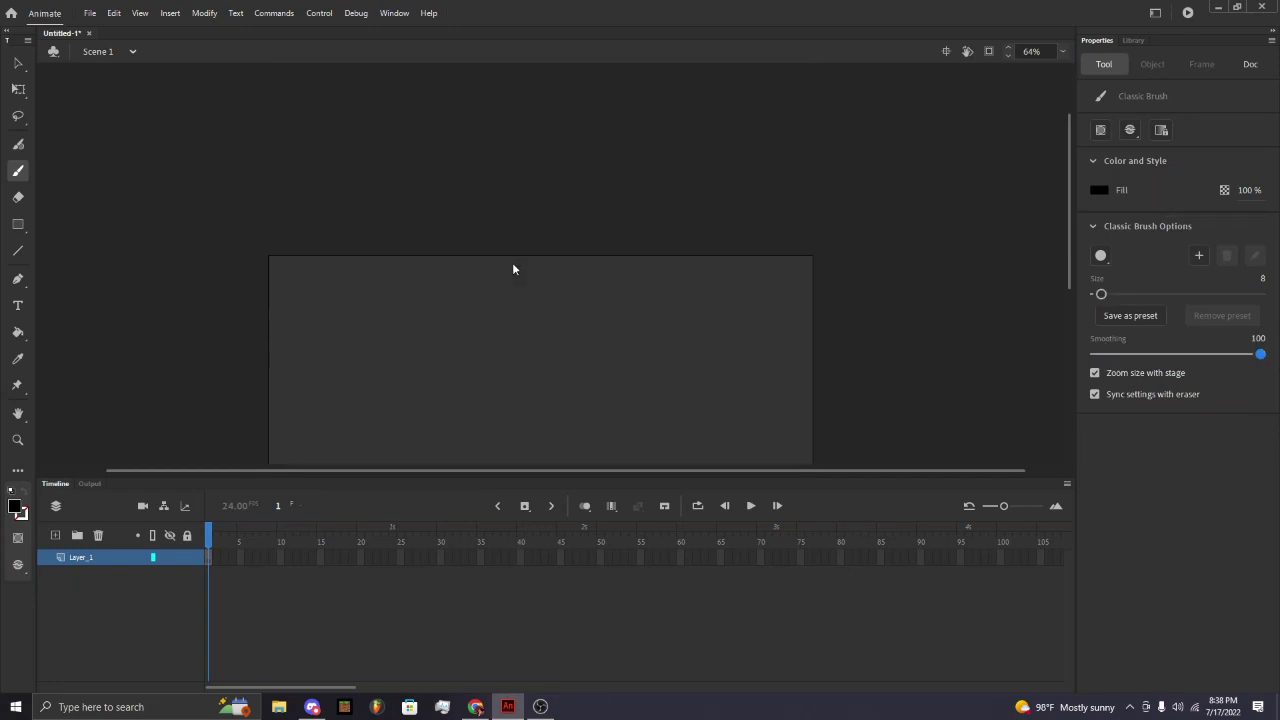
scroll(516, 256, down, 3)
scroll(514, 176, up, 6)
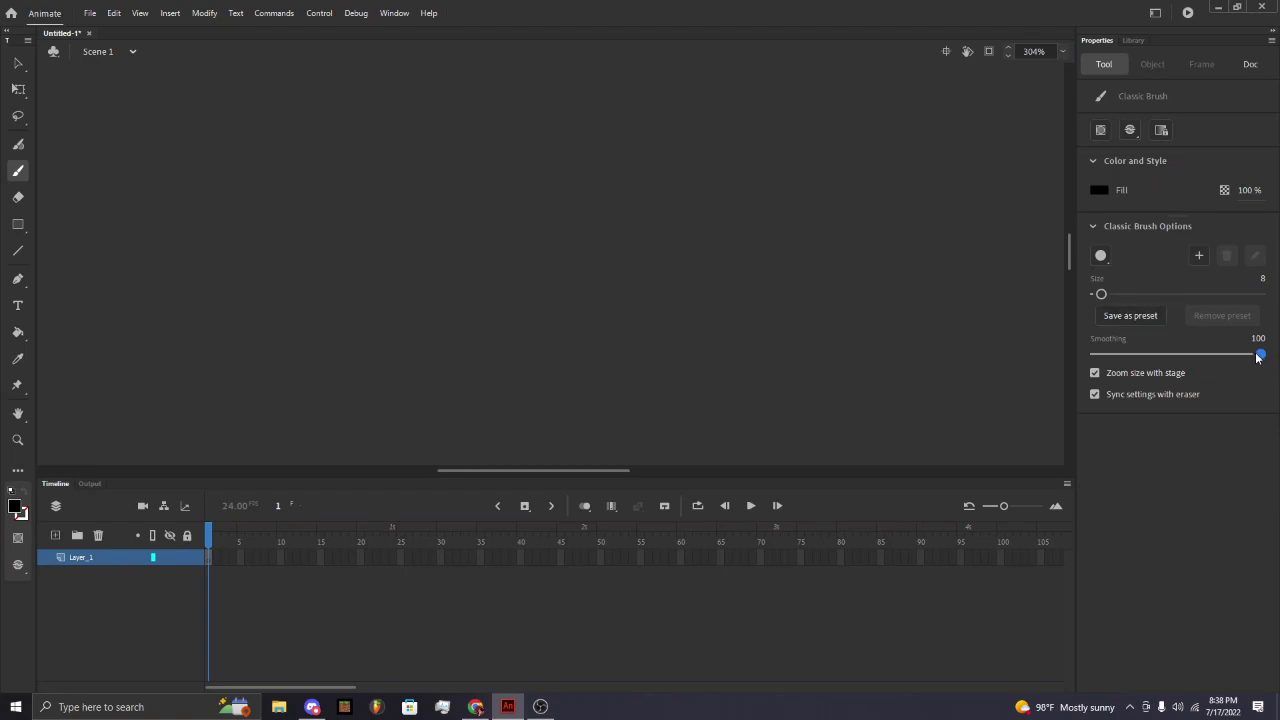
Try several freehand strokes with smoothing at 100, undoing the straight ones and leaving a single hooked curve.
drag(317, 233, 700, 232)
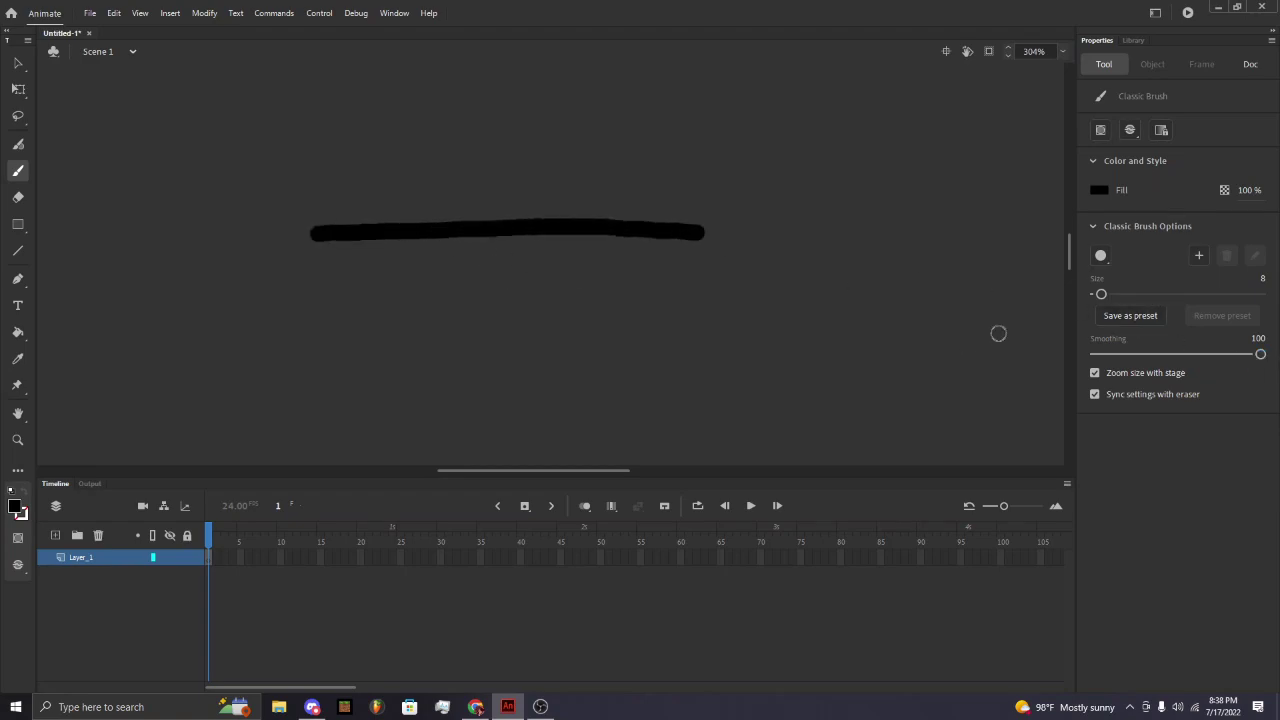
key(ctrl+z)
scroll(582, 277, down, 1)
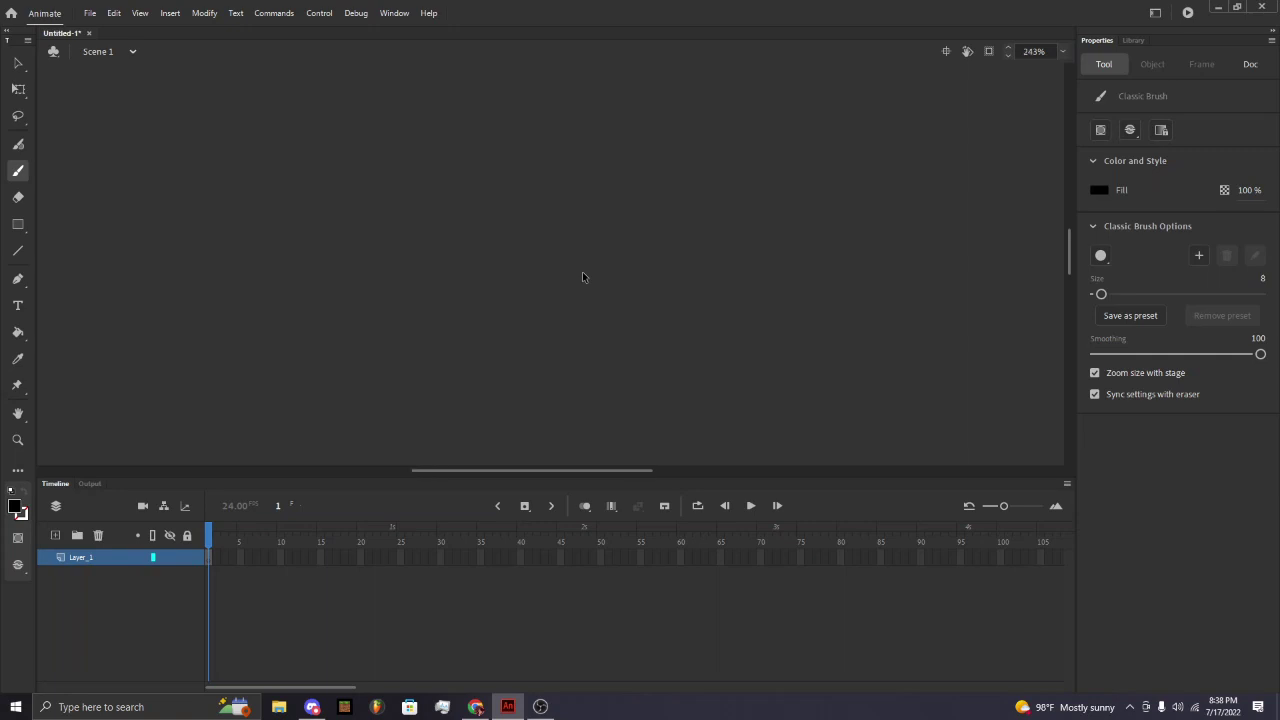
scroll(582, 270, down, 4)
scroll(578, 267, up, 2)
drag(432, 264, 746, 243)
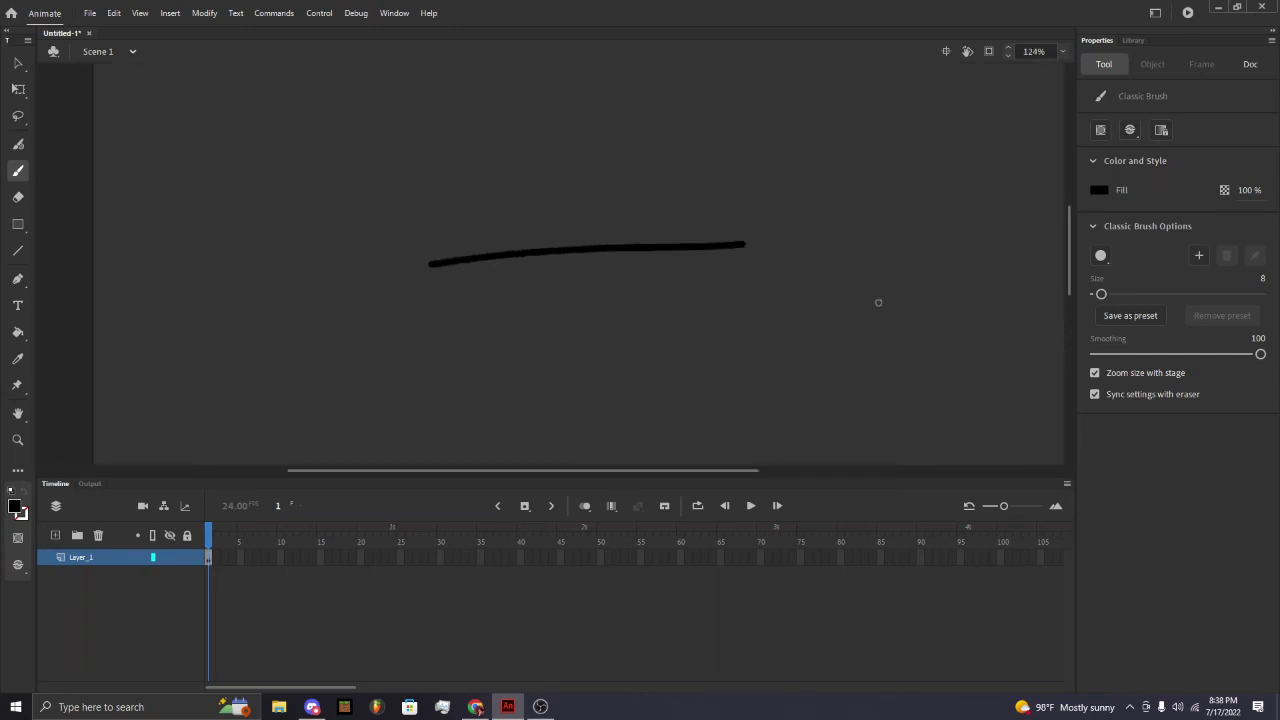
scroll(523, 234, up, 2)
key(ctrl+z)
drag(302, 288, 634, 250)
key(ctrl+z)
mouse_move(277, 200)
mouse_down()
mouse_move(326, 183)
mouse_move(512, 327)
mouse_up()
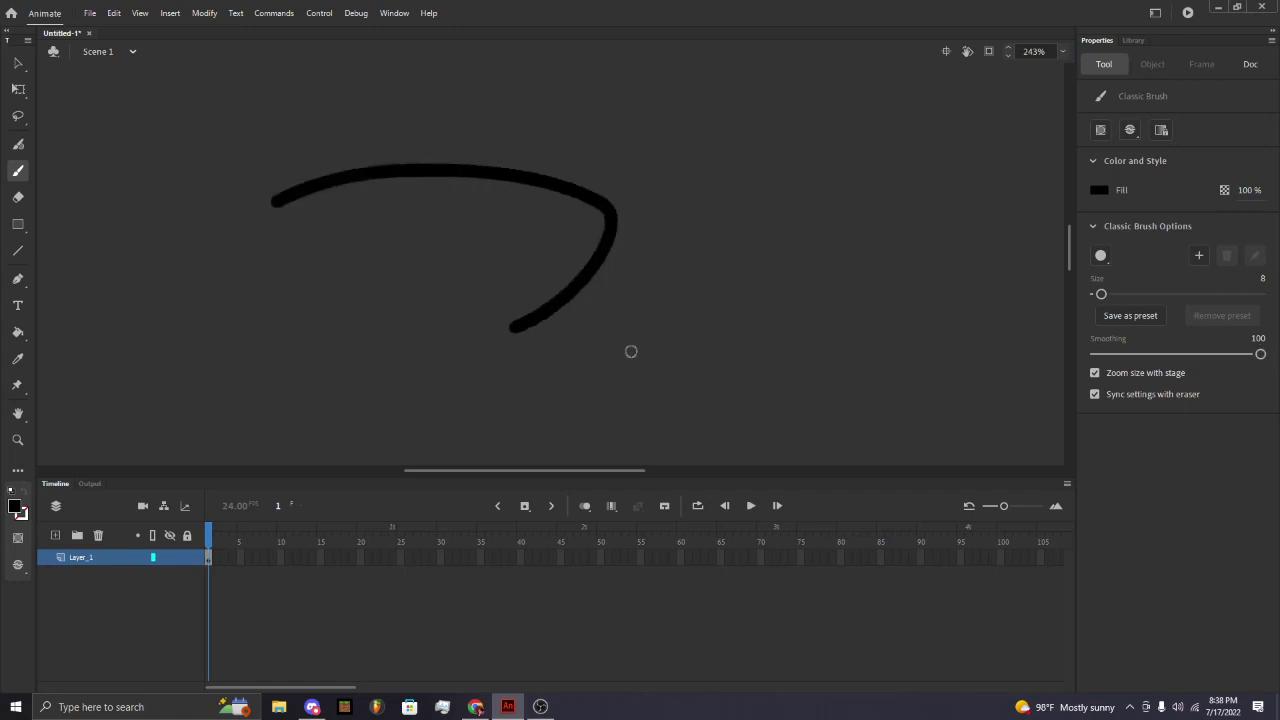
Set the brush smoothing to 0 and paint a comparison curve inside the hooked one, undoing the first tries.
drag(1260, 354, 1095, 354)
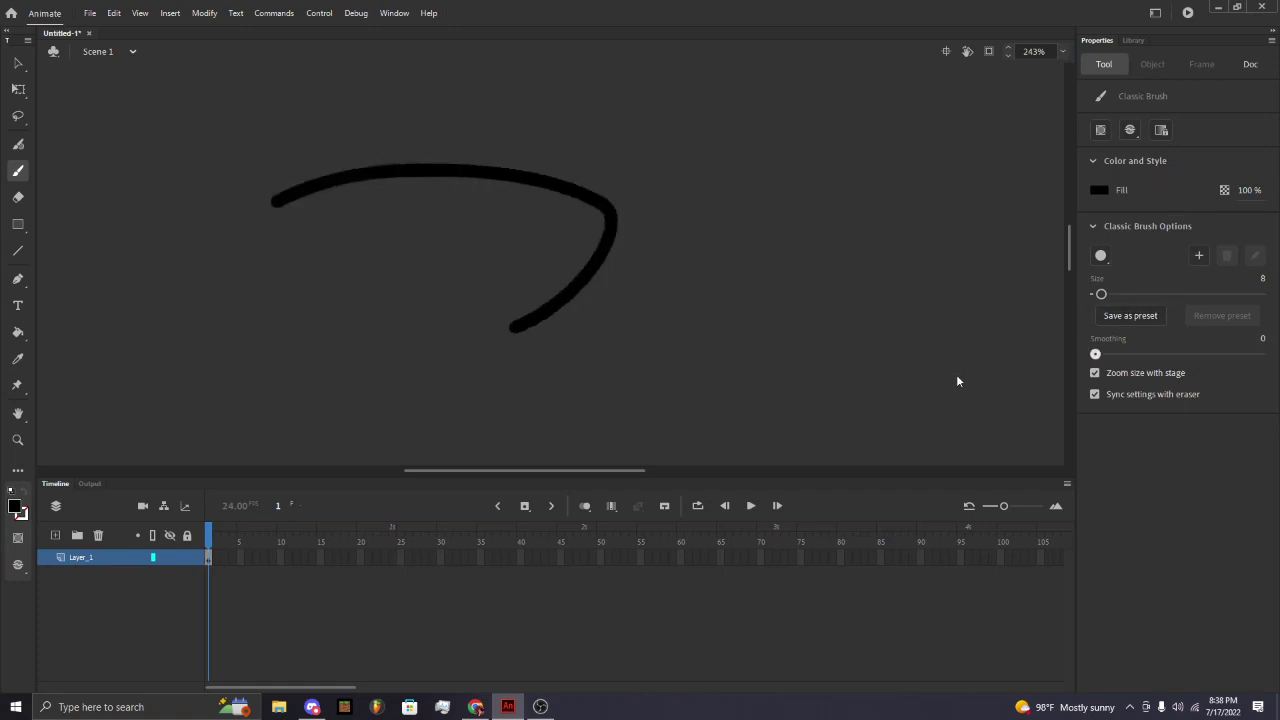
mouse_move(273, 230)
mouse_down()
mouse_move(511, 241)
mouse_move(402, 343)
mouse_move(443, 331)
mouse_up()
key(ctrl+z)
mouse_move(278, 227)
mouse_down()
mouse_move(527, 221)
mouse_move(378, 331)
mouse_up()
key(ctrl+z)
drag(320, 230, 410, 349)
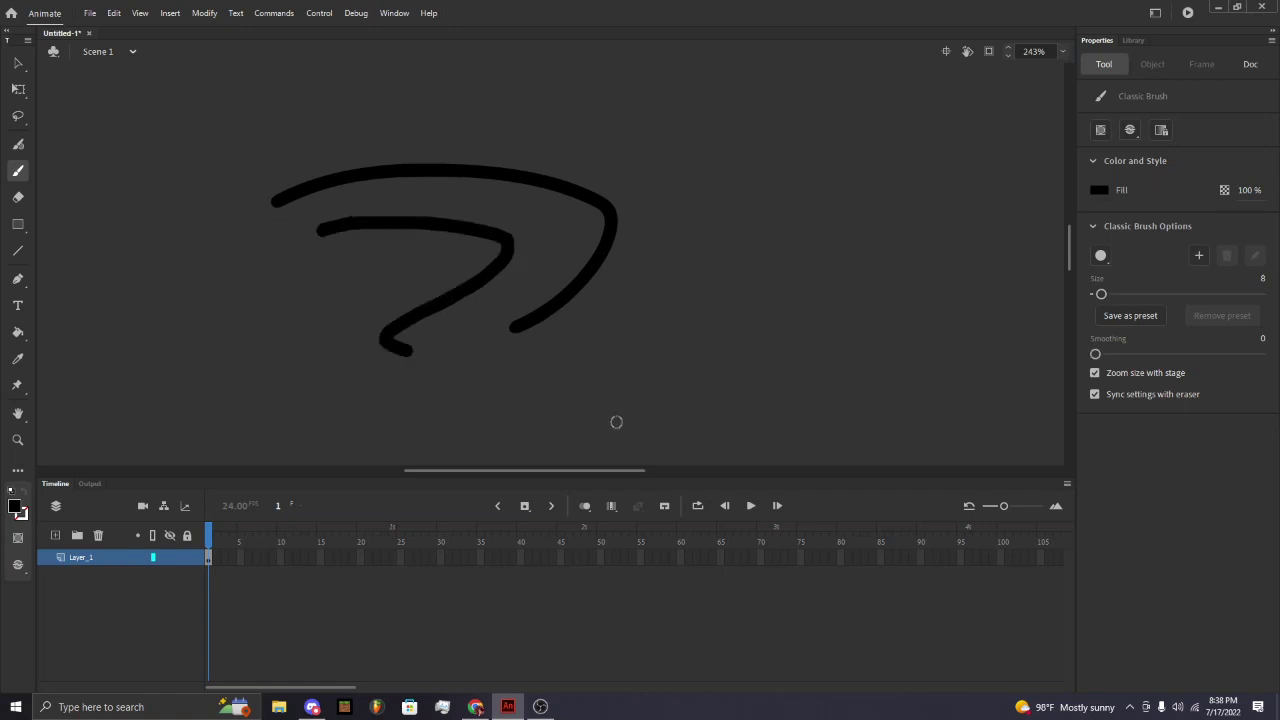
Examine the edges of the two test curves up close, and undo both strokes.
scroll(371, 242, up, 4)
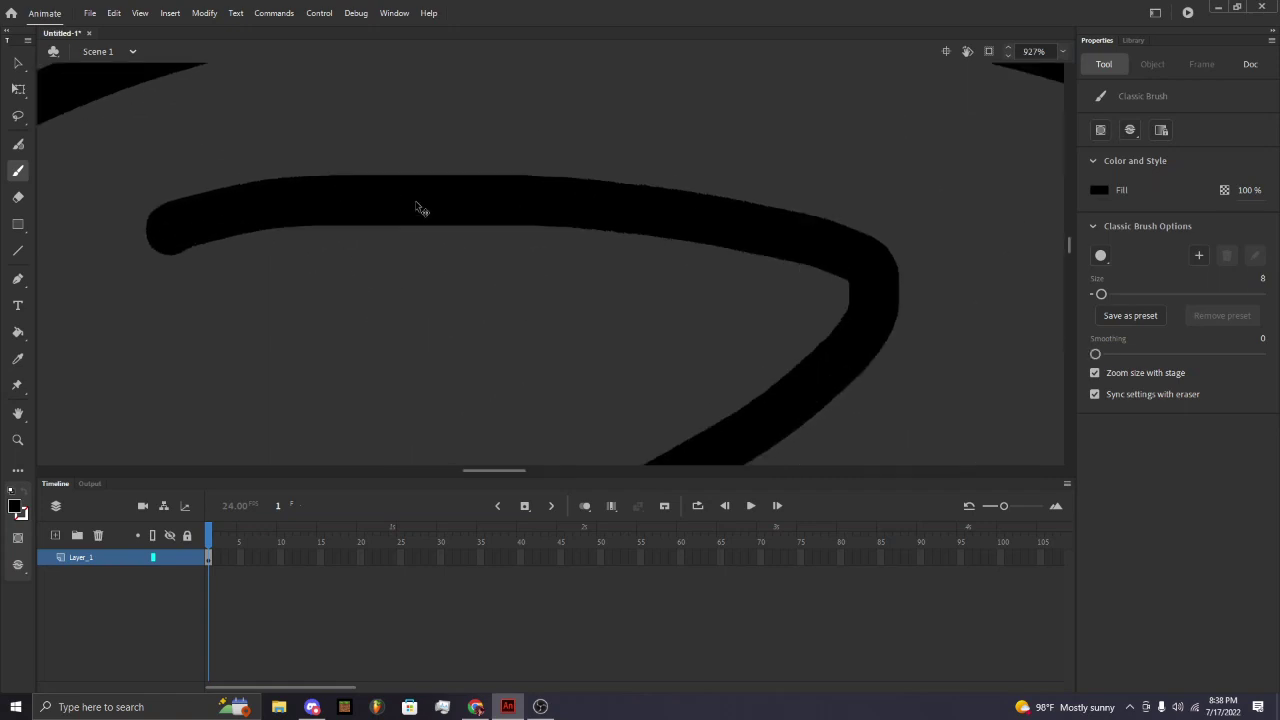
scroll(592, 177, down, 2)
scroll(766, 186, up, 3)
scroll(735, 215, down, 7)
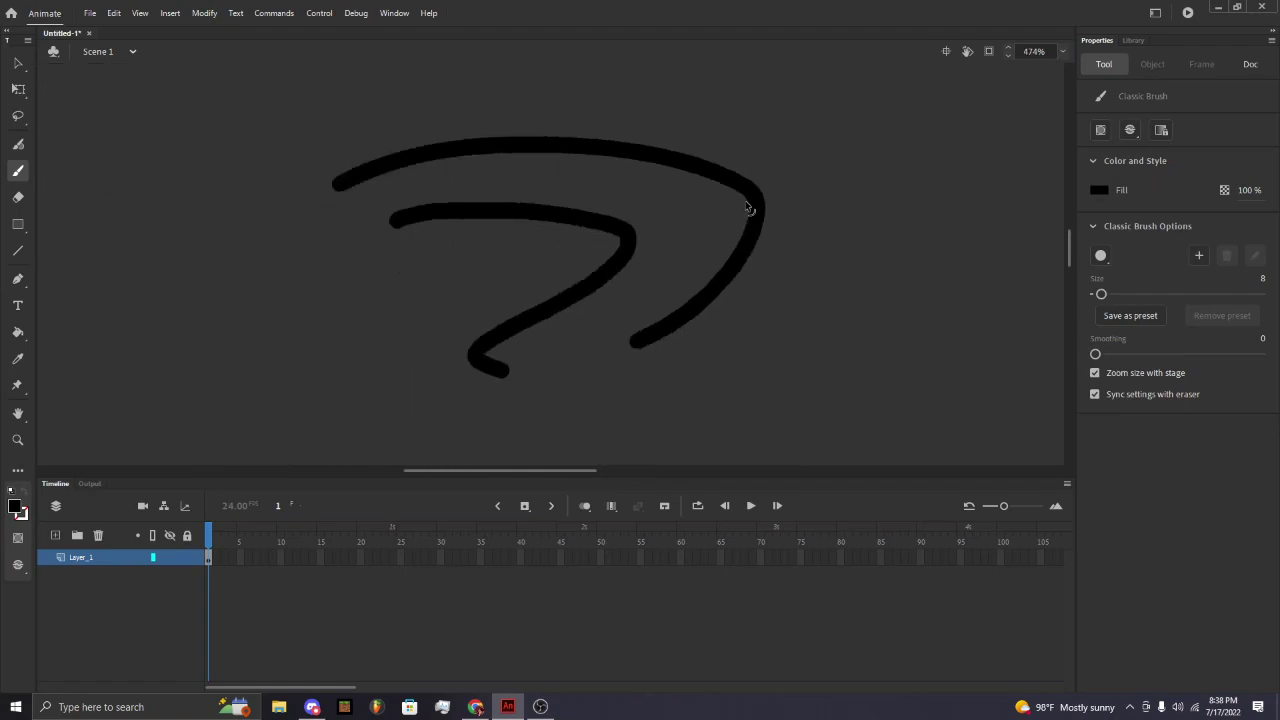
scroll(690, 175, up, 3)
key(ctrl+z)
key(ctrl+z)
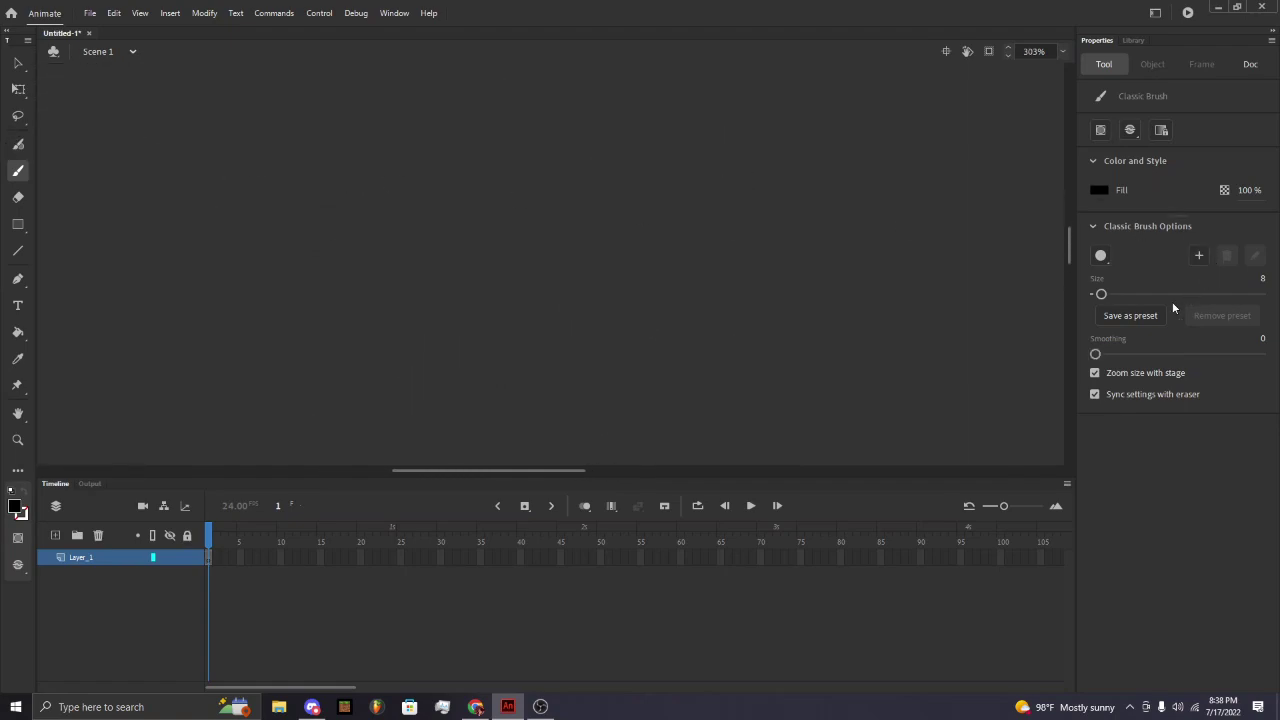
Paint a closed rounded loop about 109 by 96 px near the middle of the stage with smoothing at 0.
click(1095, 354)
mouse_move(495, 136)
mouse_down()
mouse_move(393, 234)
mouse_move(474, 307)
mouse_move(588, 276)
mouse_move(598, 229)
mouse_move(575, 156)
mouse_move(496, 137)
mouse_up()
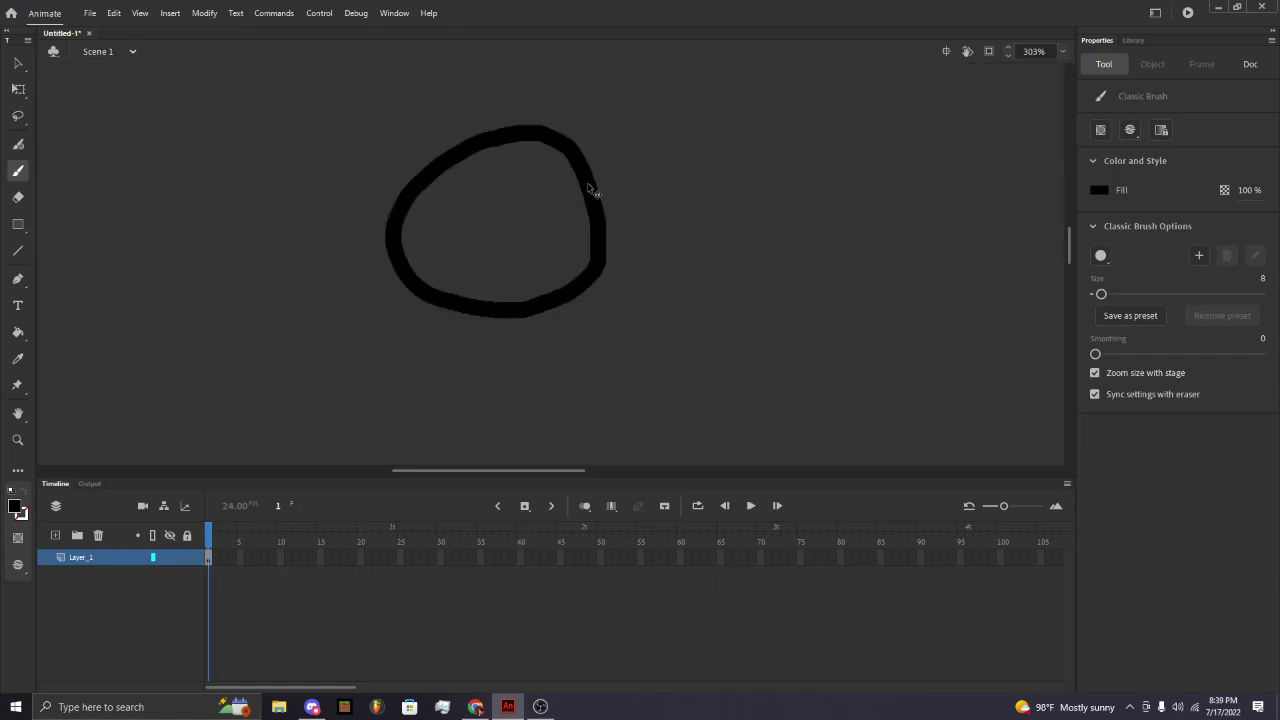
scroll(588, 188, down, 2)
scroll(562, 147, up, 2)
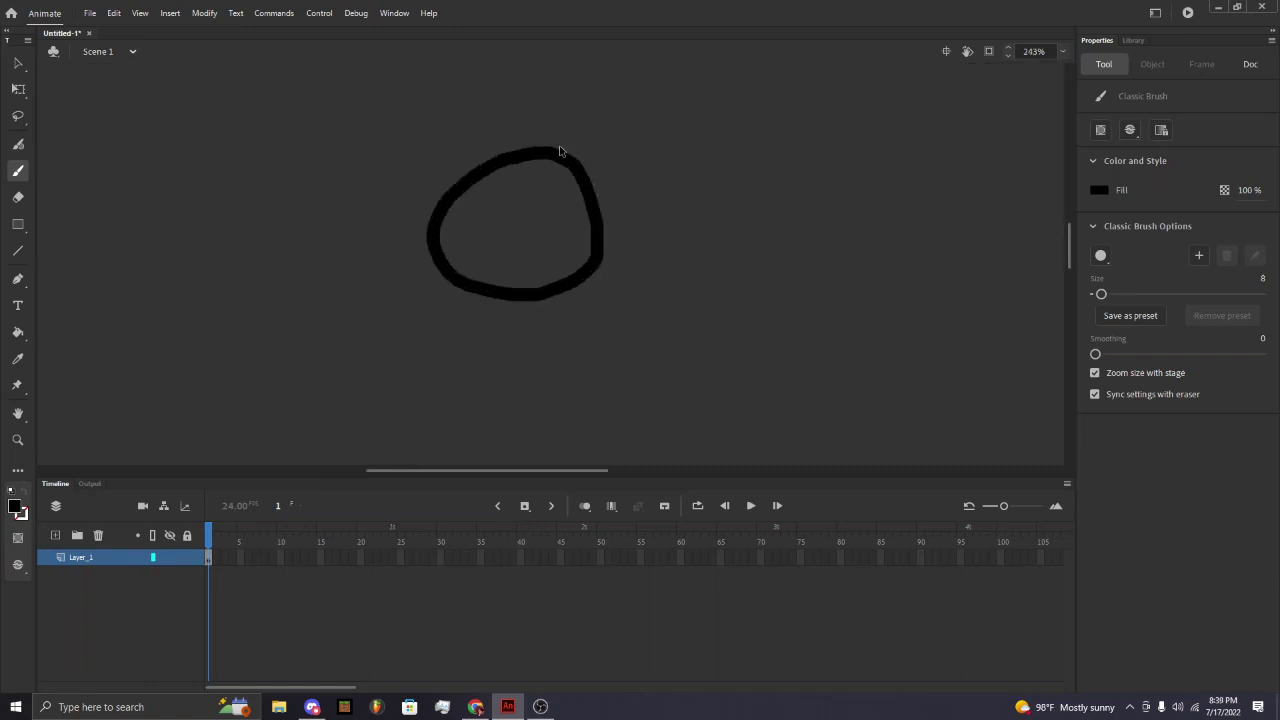
Select the whole loop with the Free Transform tool and apply Smoothen to it repeatedly.
click(17, 89)
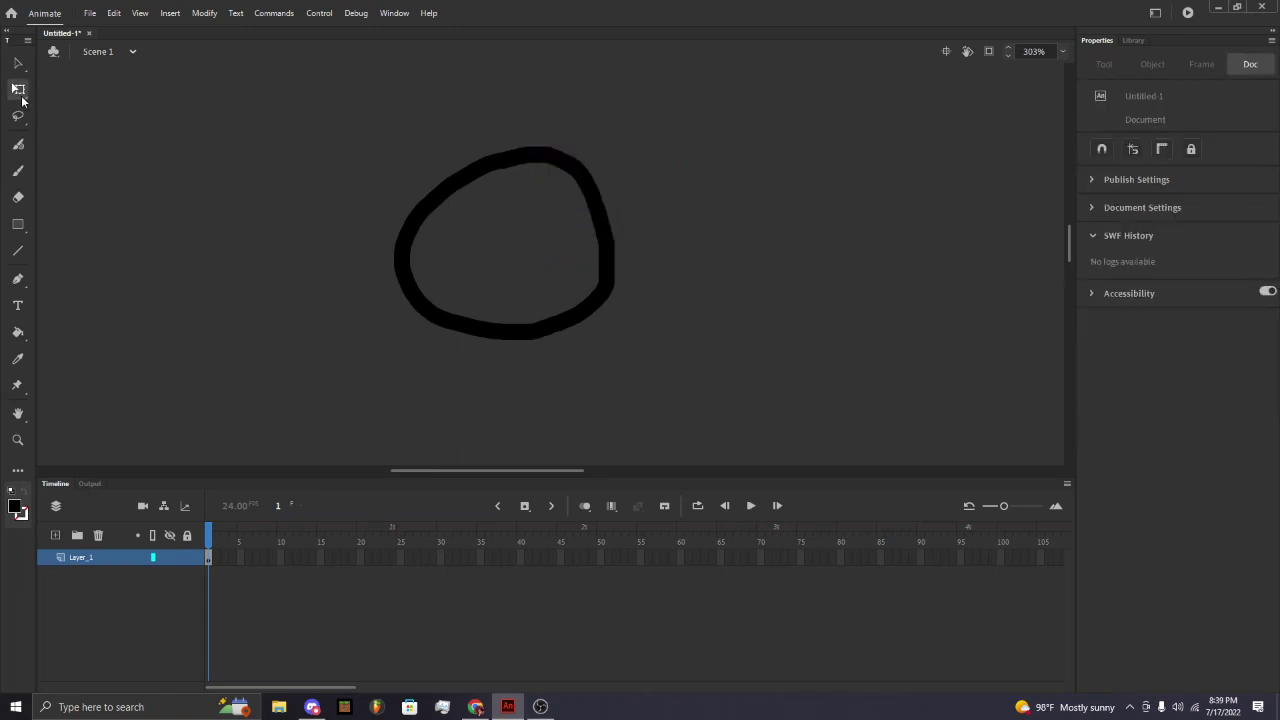
drag(704, 110, 304, 442)
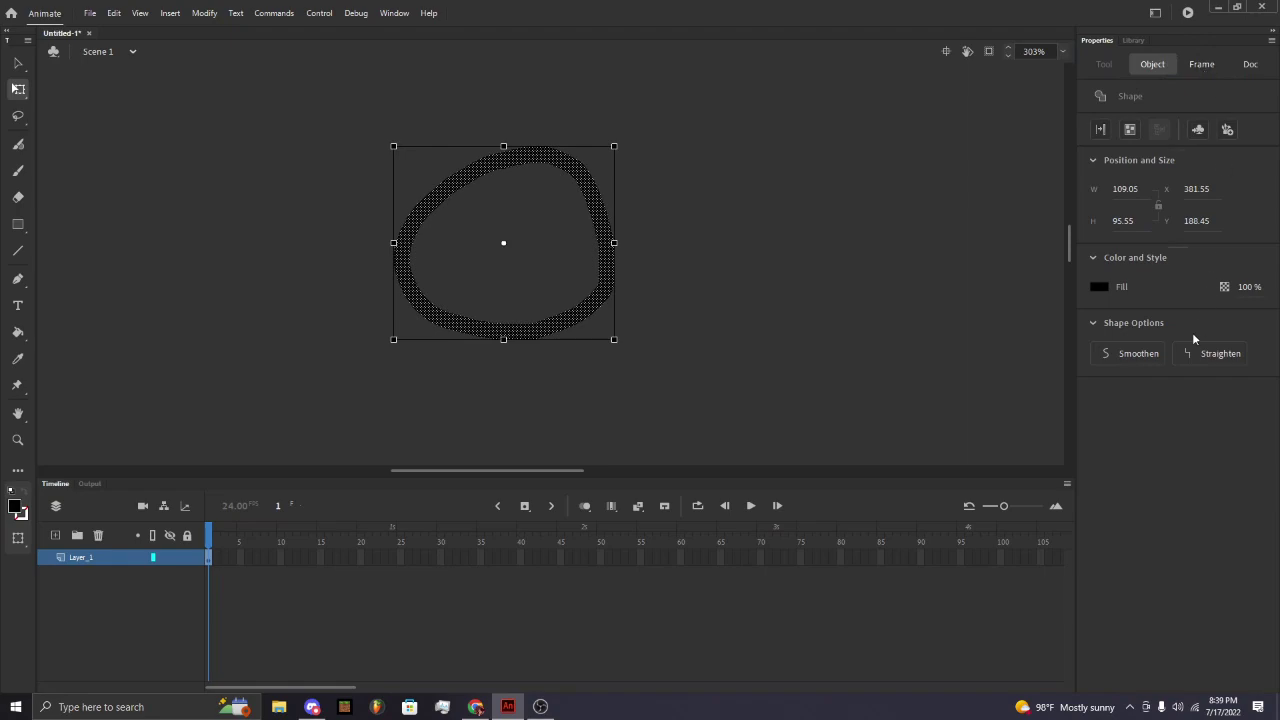
click(1132, 353)
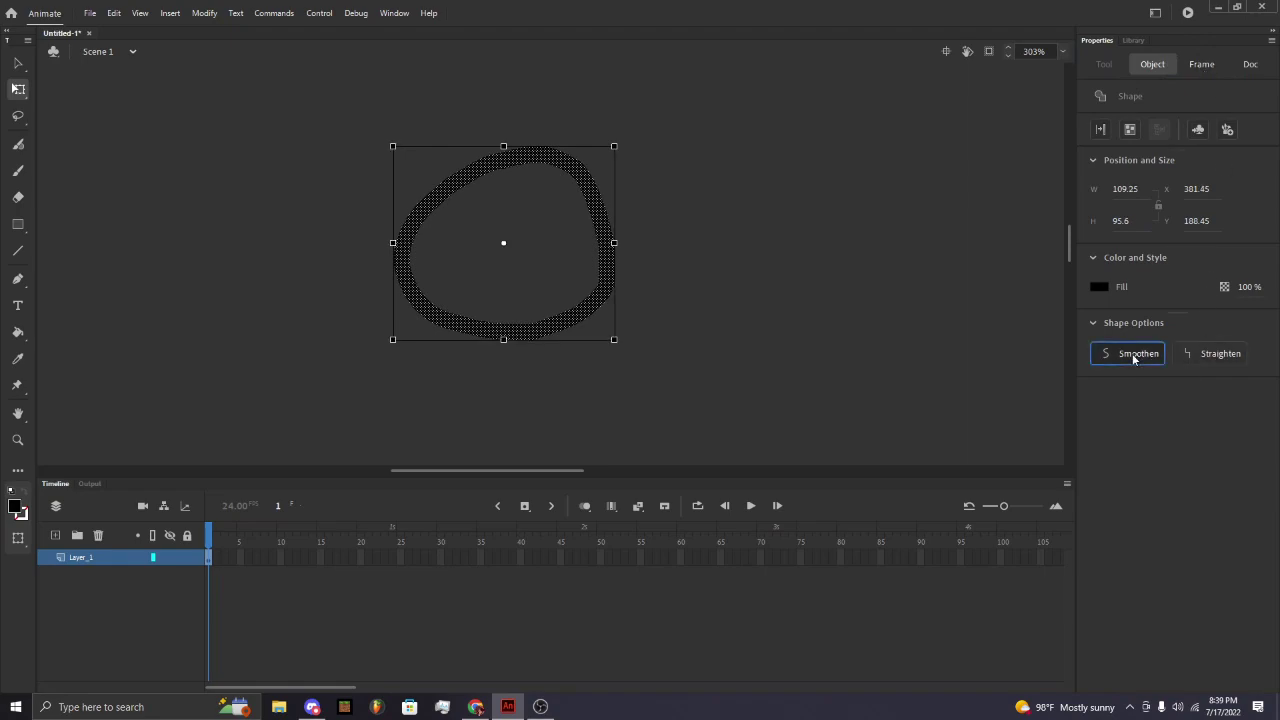
click(1132, 355)
click(1132, 355)
click(1132, 355)
click(1132, 355)
click(1106, 394)
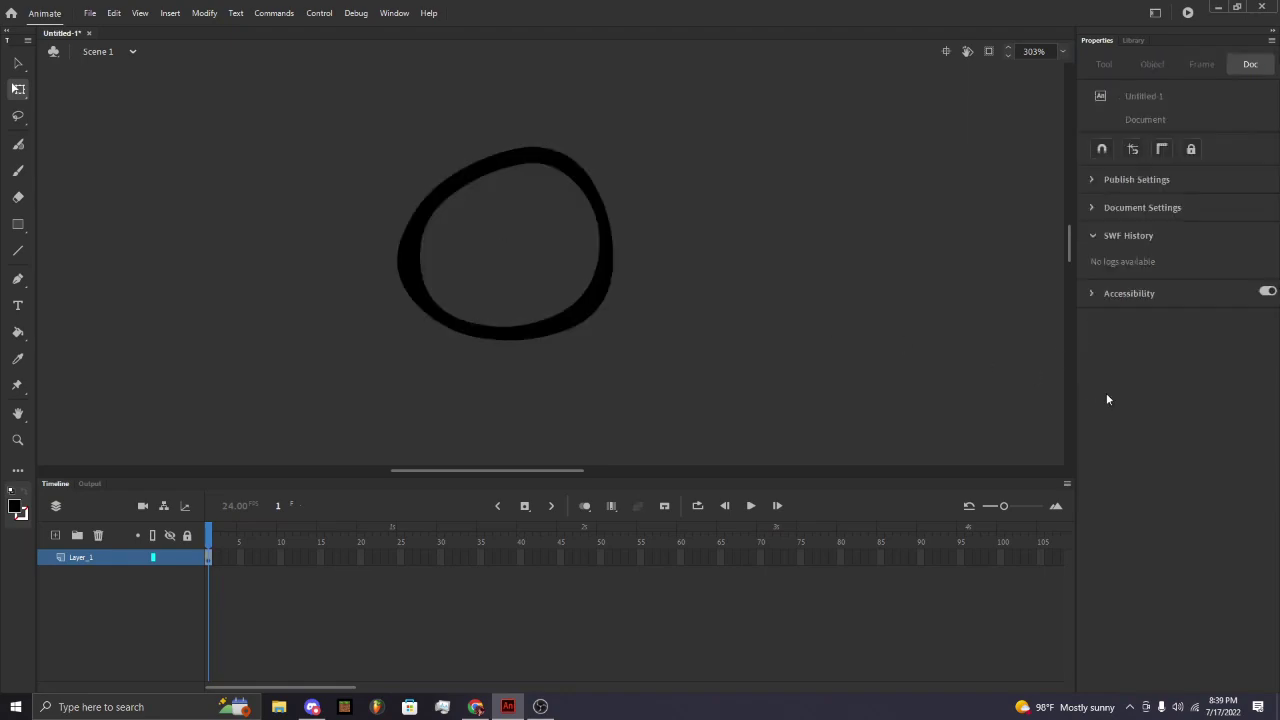
Reselect the loop and apply Smoothen two more times.
drag(742, 84, 330, 432)
click(1132, 353)
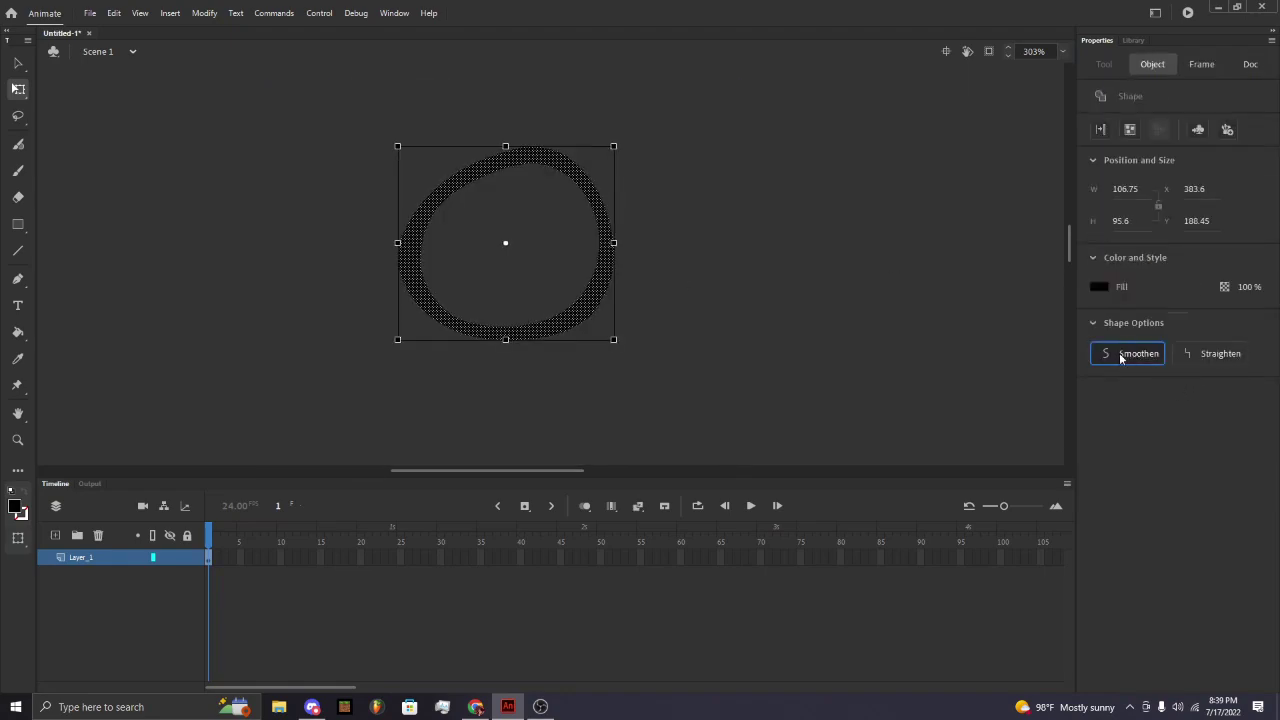
click(1132, 353)
click(767, 109)
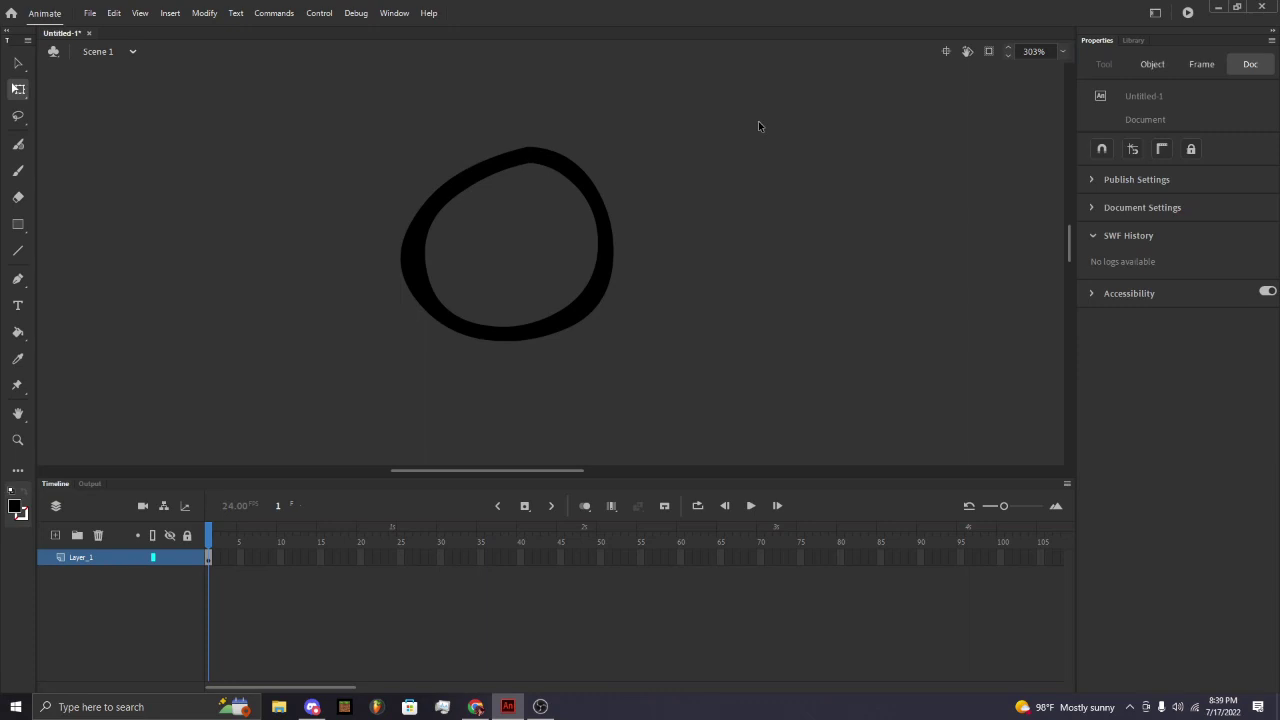
Undo the latest smoothing passes on the loop.
key(ctrl+z)
key(ctrl+z)
key(ctrl+z)
key(ctrl+z)
key(ctrl+z)
key(ctrl+z)
key(ctrl+z)
key(ctrl+z)
key(ctrl+z)
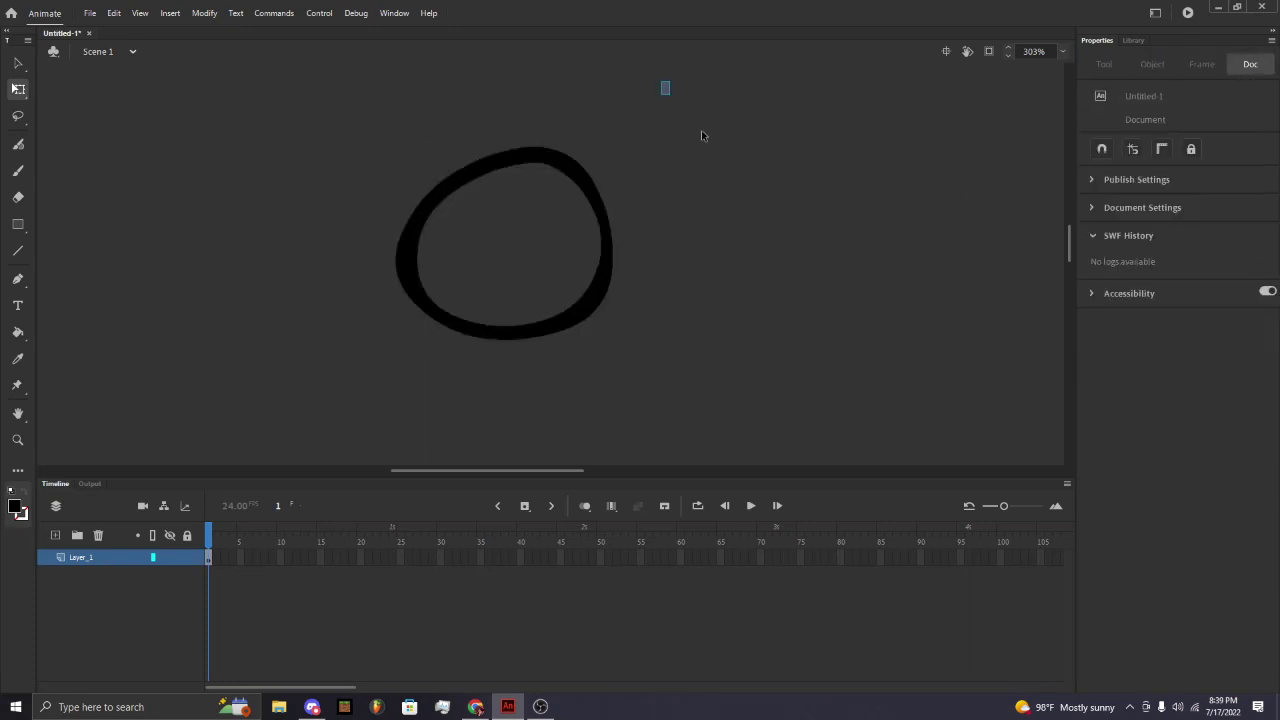
Select the whole loop again and apply Straighten repeatedly.
drag(721, 145, 397, 351)
drag(705, 151, 396, 355)
drag(709, 105, 280, 455)
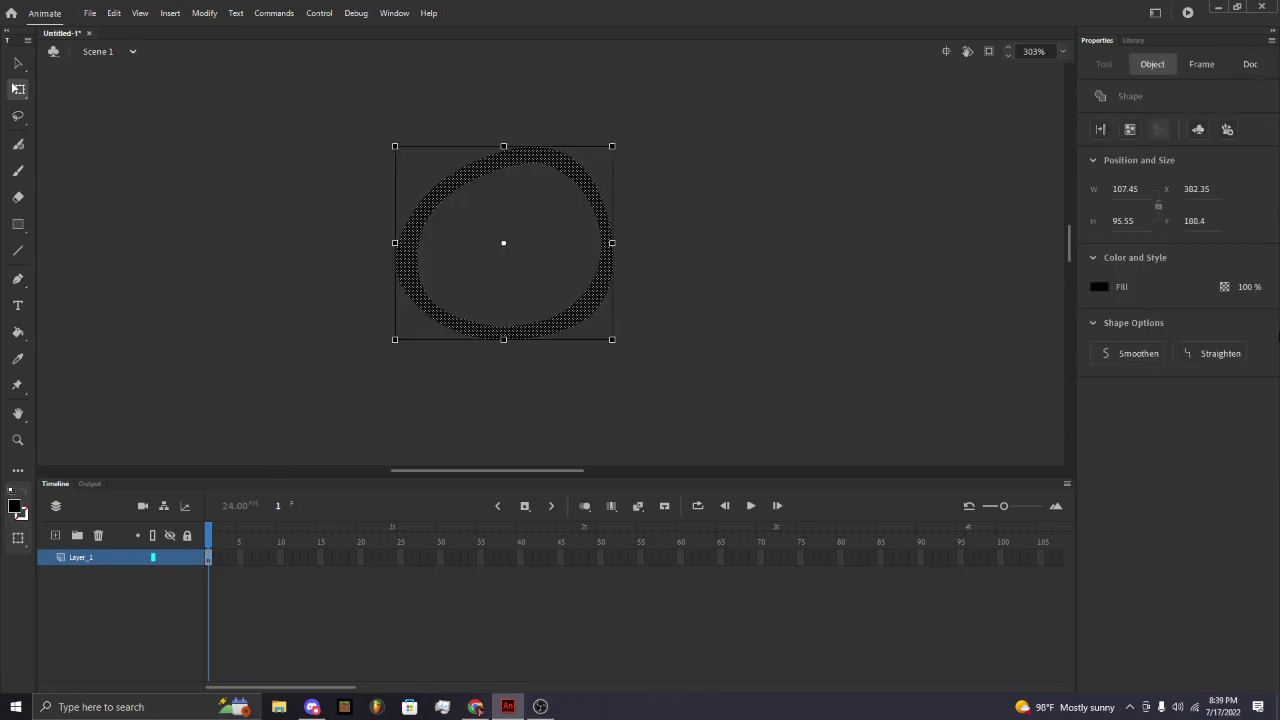
click(1204, 356)
click(1208, 345)
click(1212, 352)
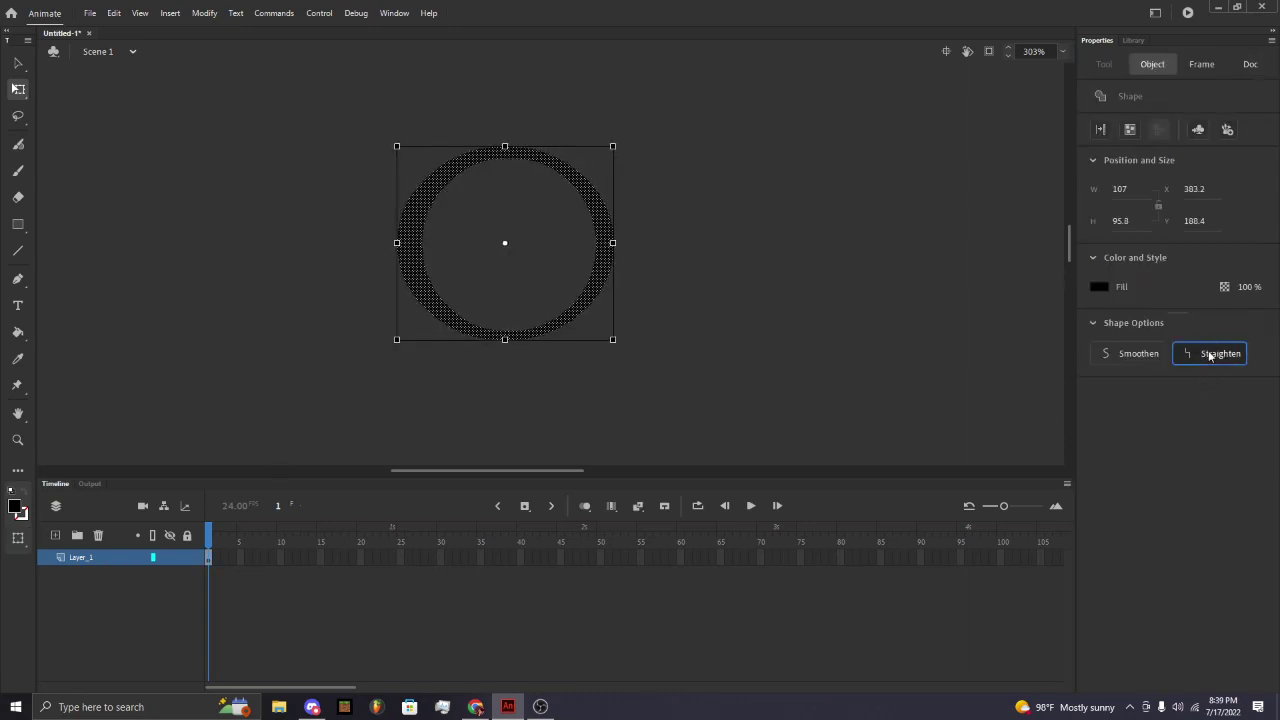
click(536, 268)
scroll(691, 259, down, 2)
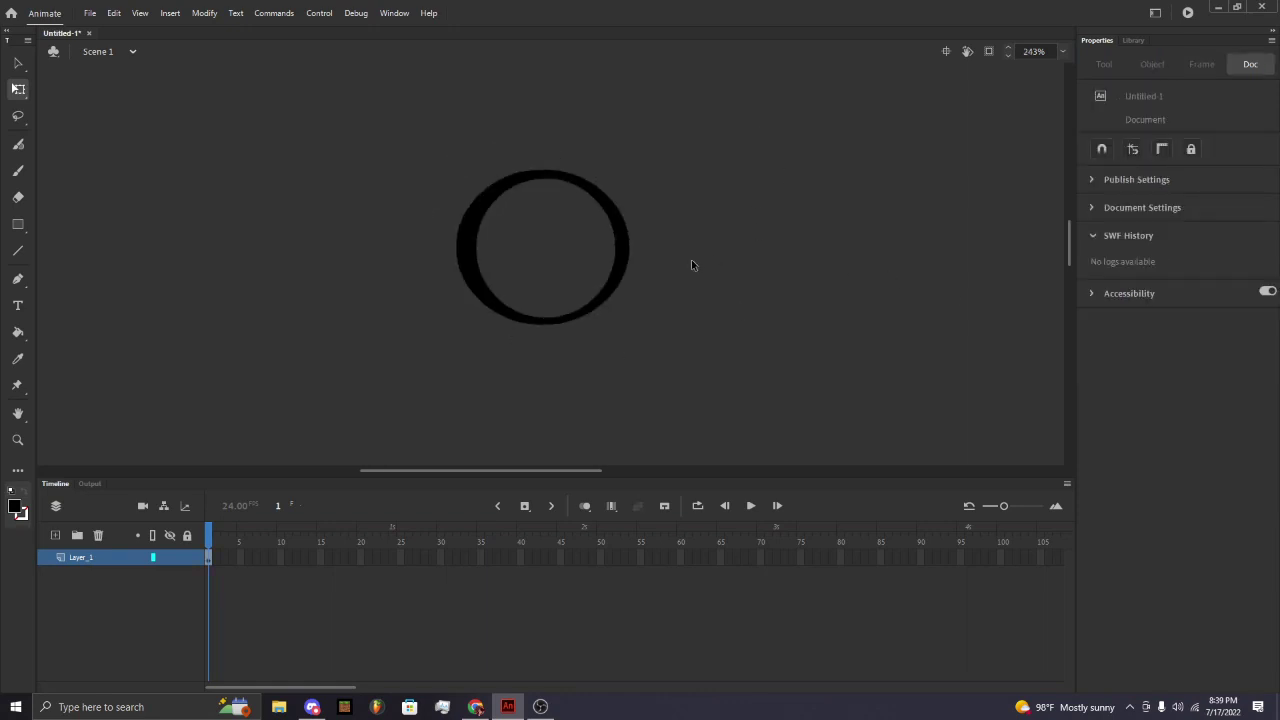
Undo the straightening and delete the loop from the stage.
click(634, 231)
key(ctrl+z)
key(ctrl+z)
key(ctrl+z)
scroll(822, 219, down, 1)
click(820, 216)
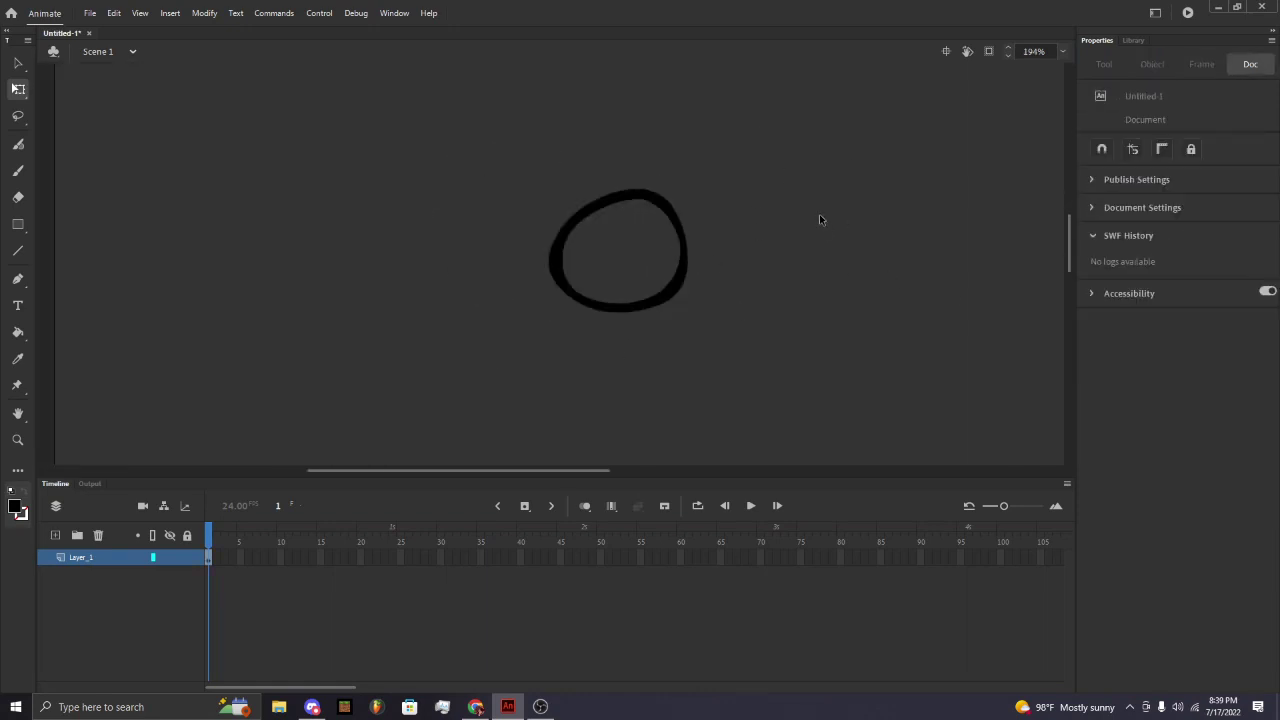
drag(802, 138, 479, 395)
key(Delete)
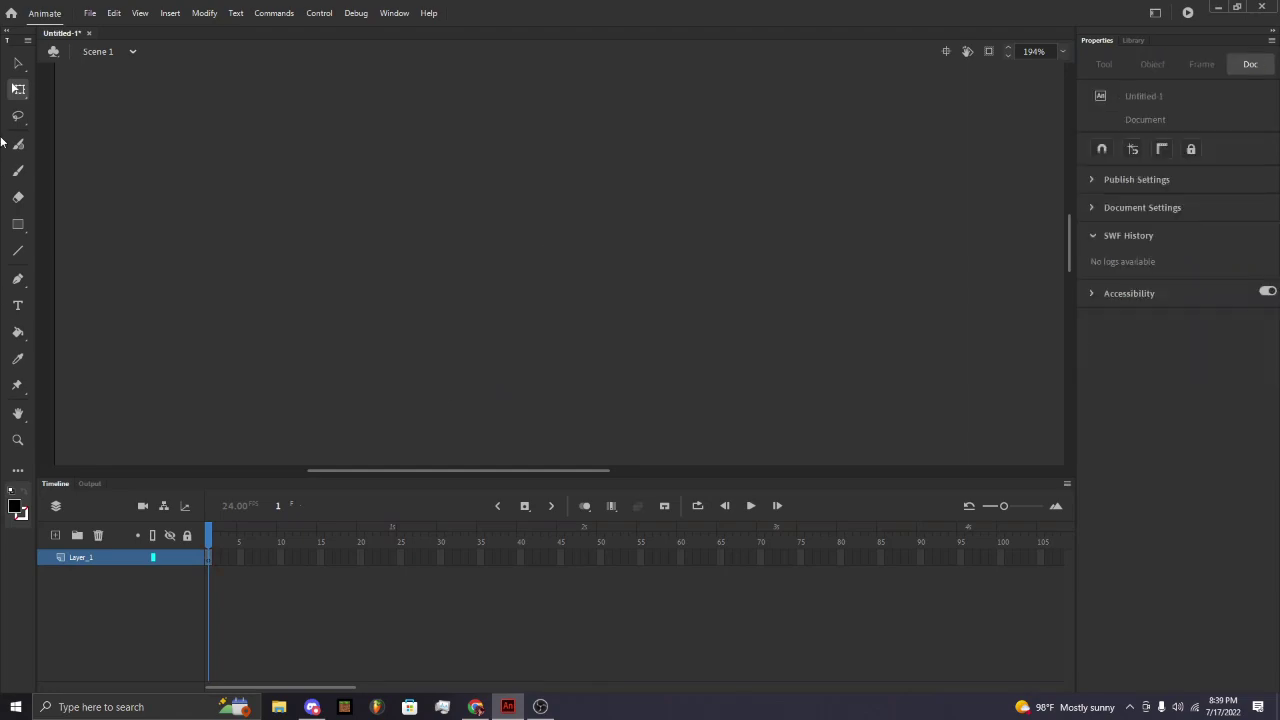
Paint a new closed black loop near the middle of the stage with the Classic Brush, undoing the first arc.
click(18, 170)
scroll(511, 183, up, 1)
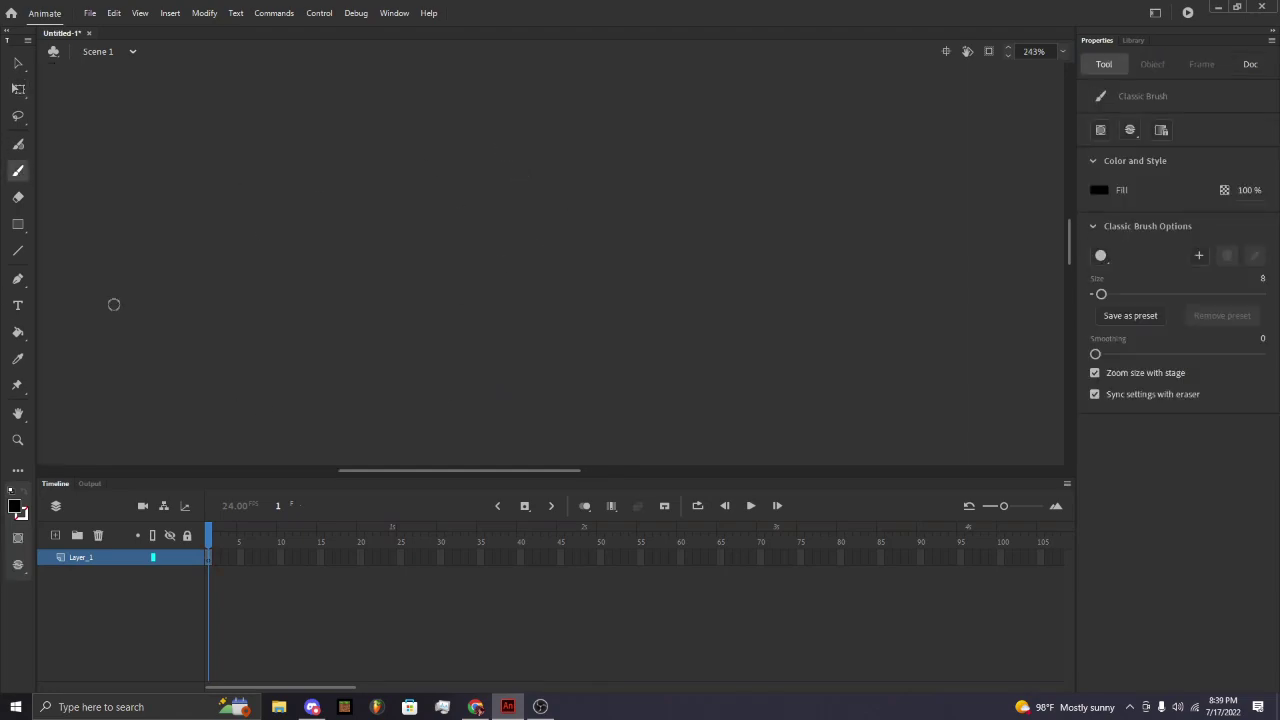
mouse_move(491, 135)
mouse_down()
mouse_move(436, 184)
mouse_move(428, 272)
mouse_up()
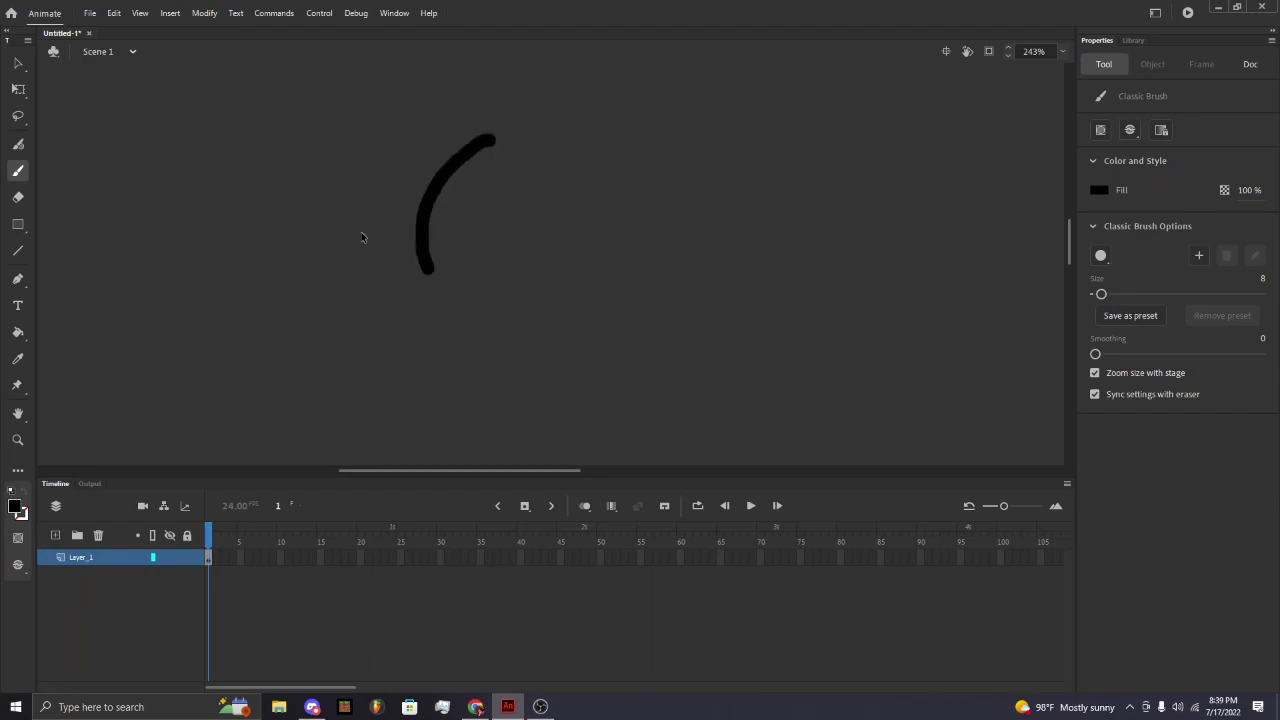
key(ctrl+z)
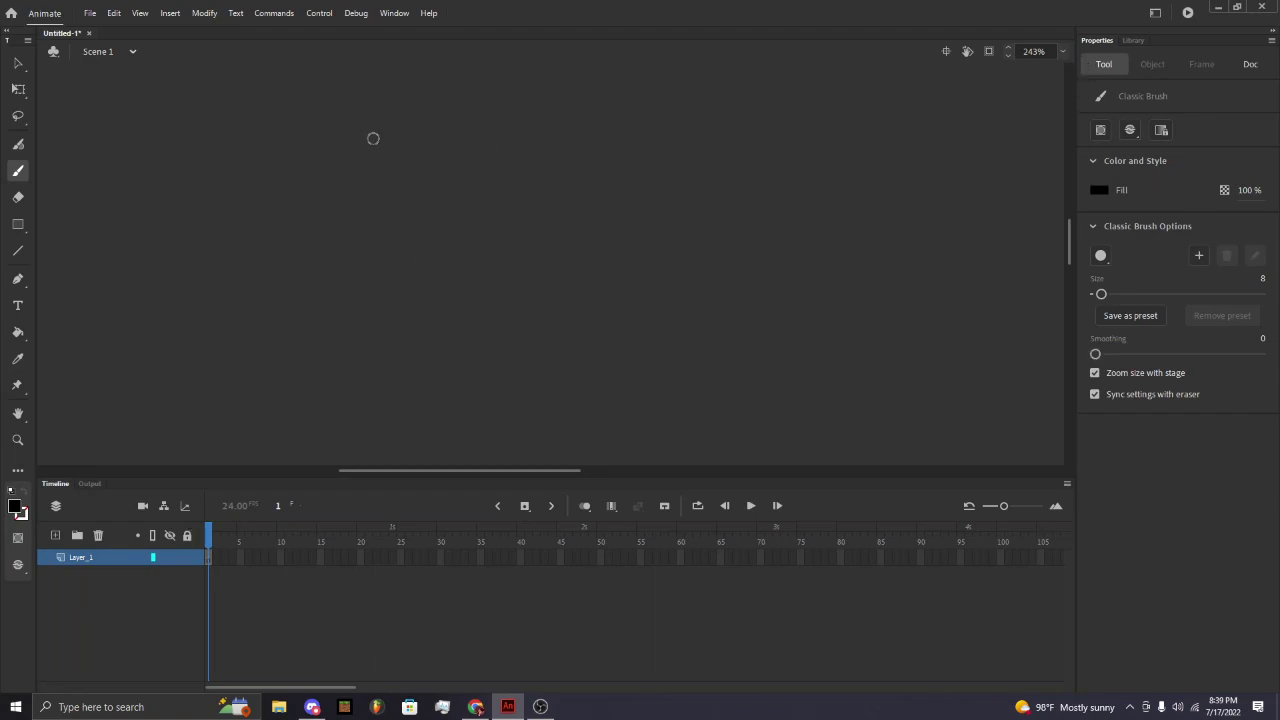
click(1133, 41)
click(1100, 40)
mouse_move(461, 161)
mouse_down()
mouse_move(398, 254)
mouse_move(414, 298)
mouse_move(523, 332)
mouse_move(600, 292)
mouse_move(622, 214)
mouse_move(603, 180)
mouse_move(550, 153)
mouse_move(462, 178)
mouse_up()
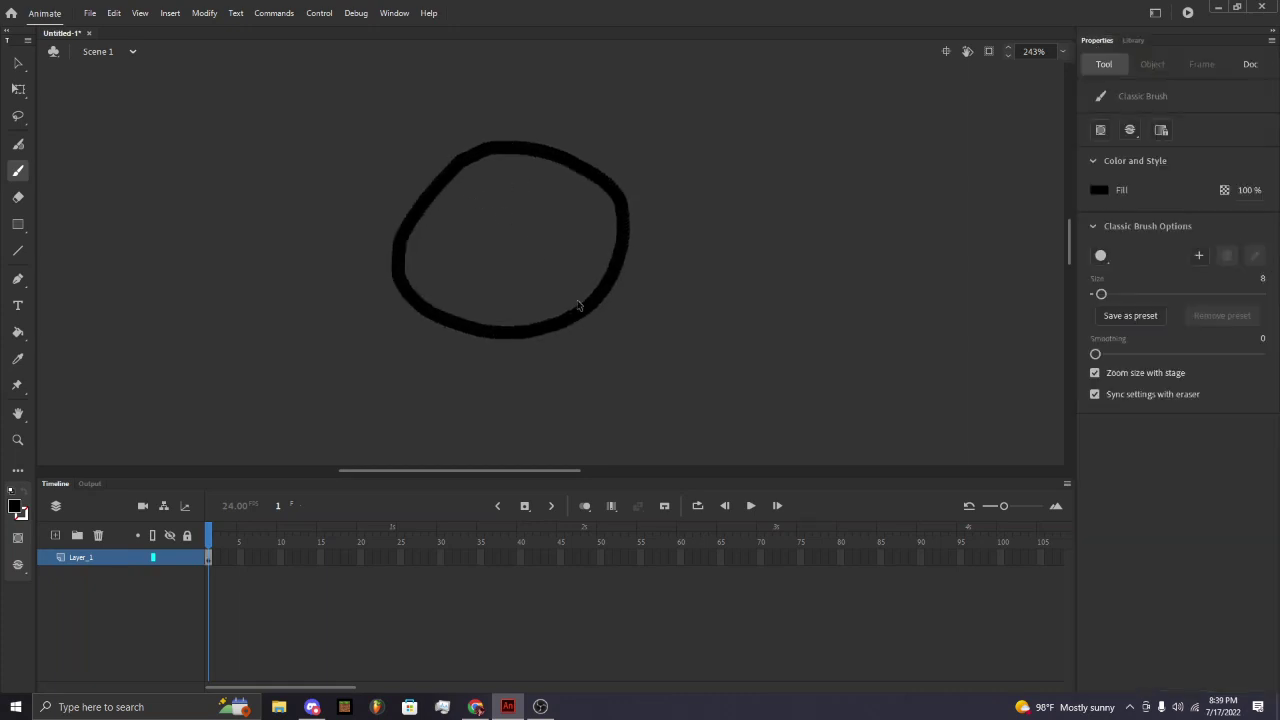
Select the whole loop with Free Transform, then try adding a keyframe at frame 2 with the loop deleted from it.
click(18, 89)
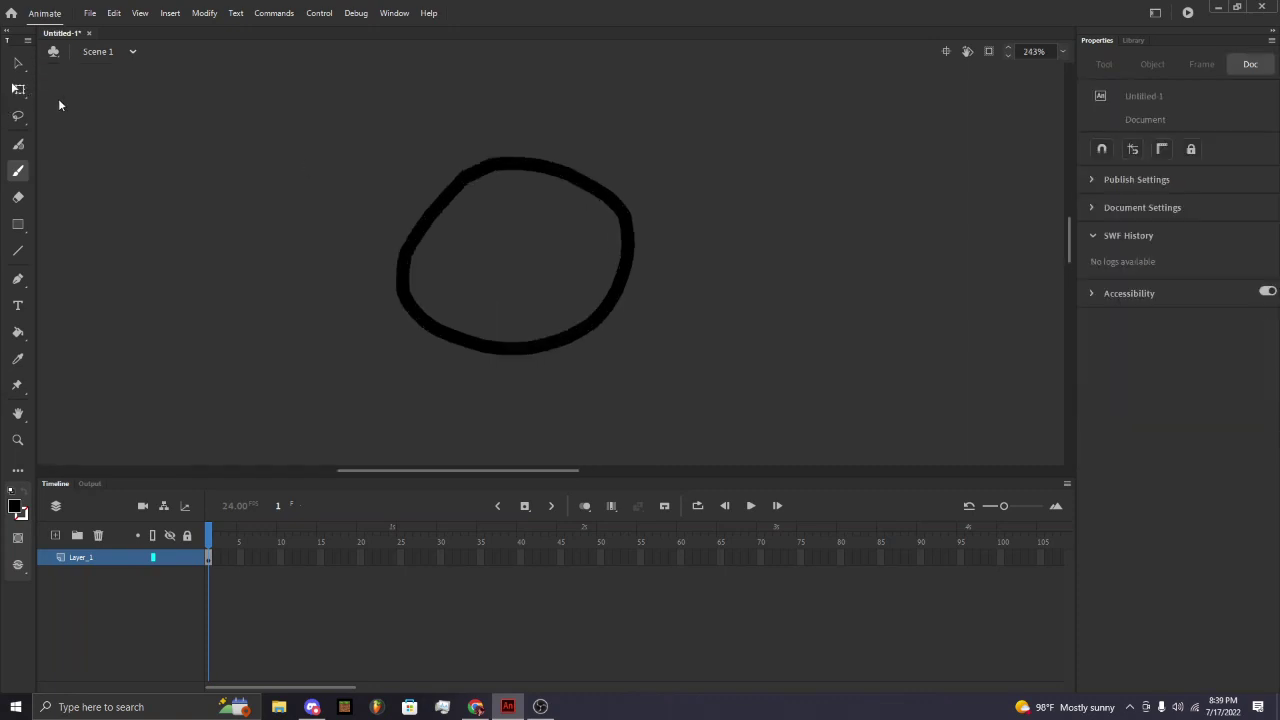
drag(375, 374, 294, 418)
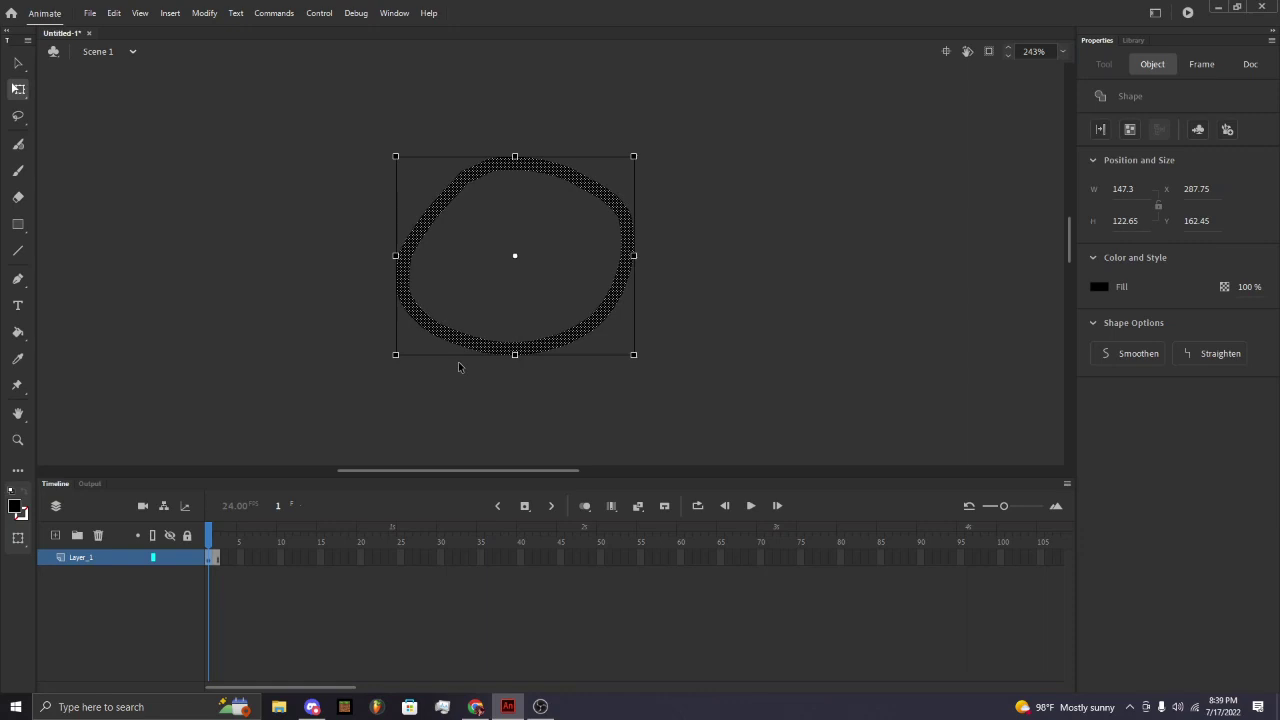
key(F6)
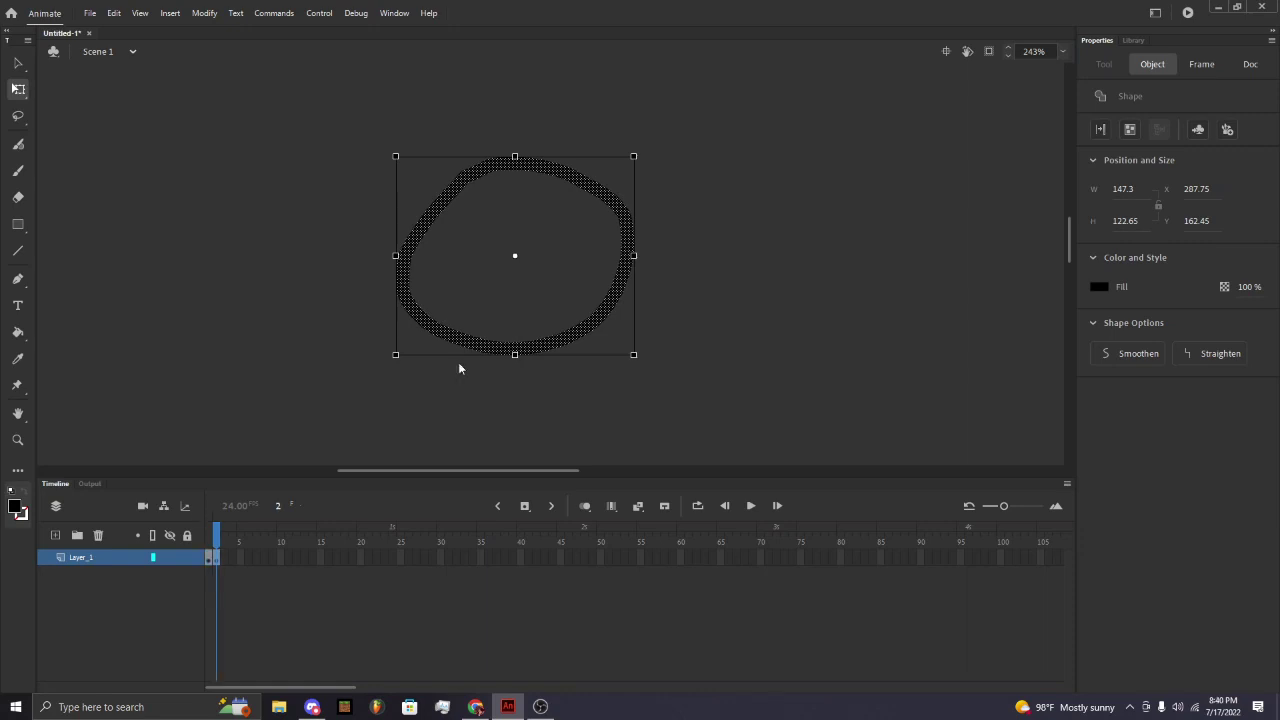
key(Delete)
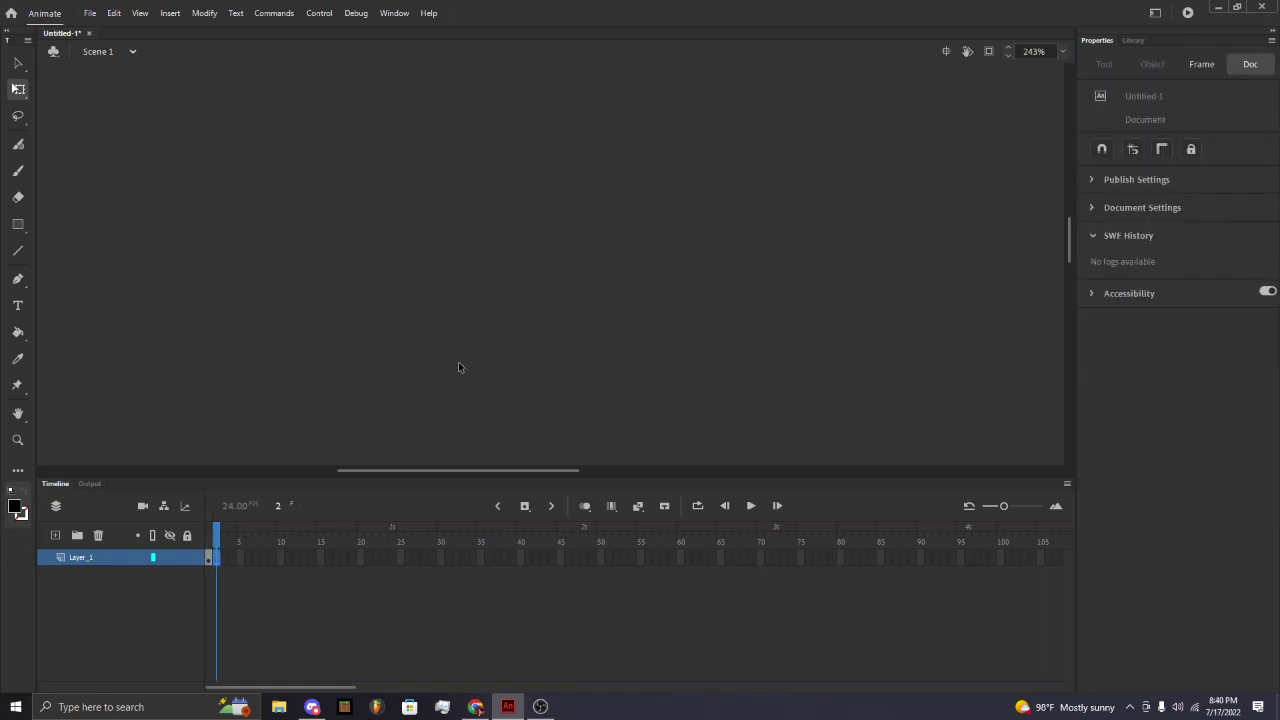
key(ctrl+z)
Convert the selected loop to a movie clip symbol named gfd.
key(F8)
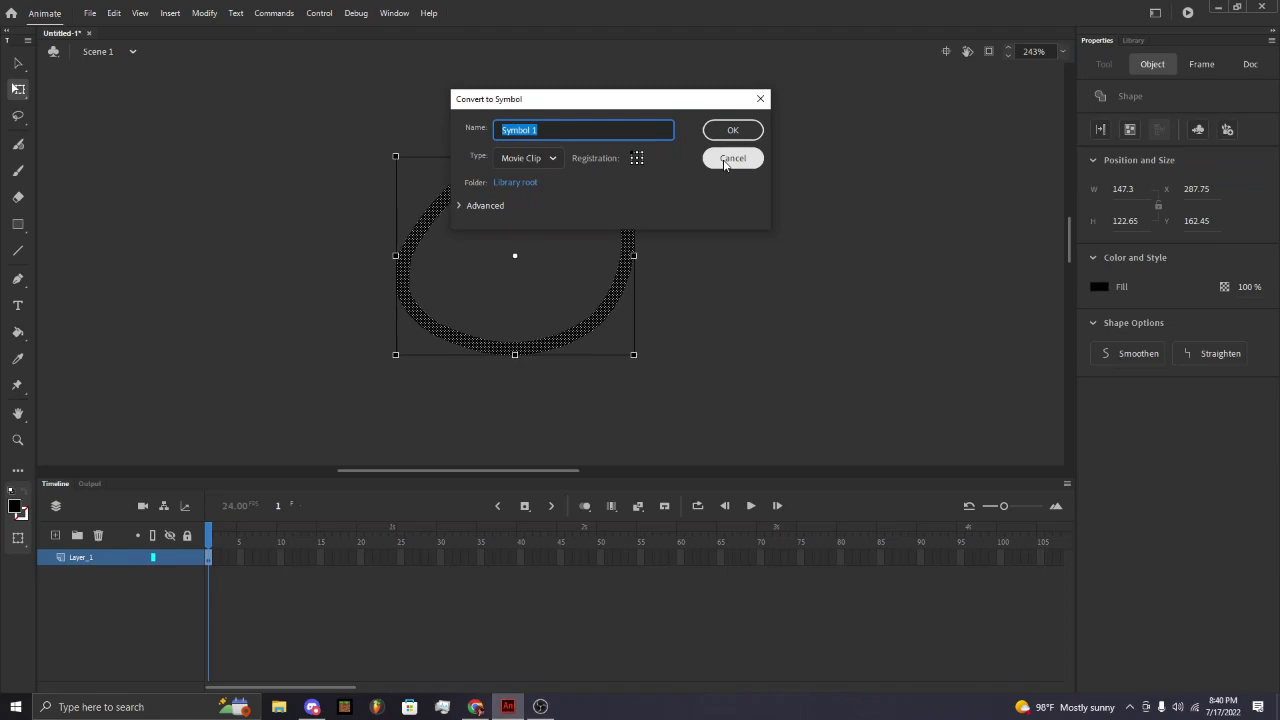
text(gfd)
key(Return)
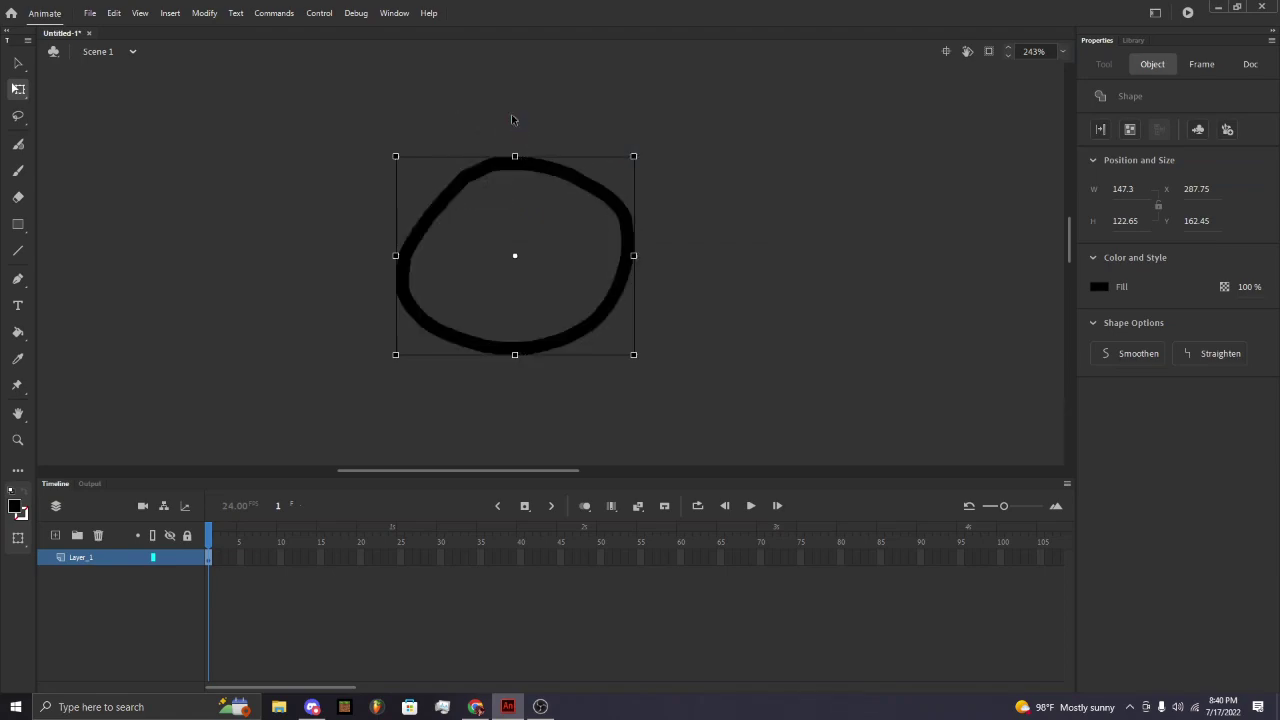
Paint a short squiggle across the loop's upper-left edge with the Classic Brush and move the gfd symbol left, clear of it.
key(b)
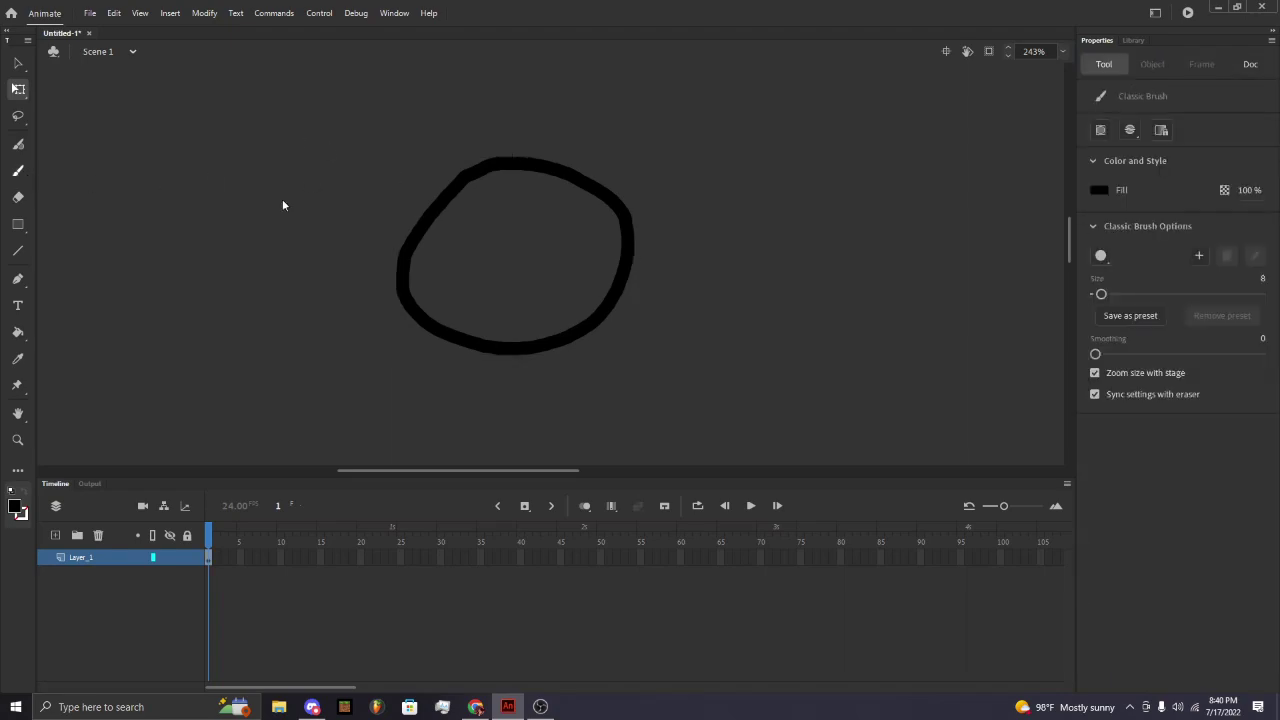
drag(401, 197, 511, 233)
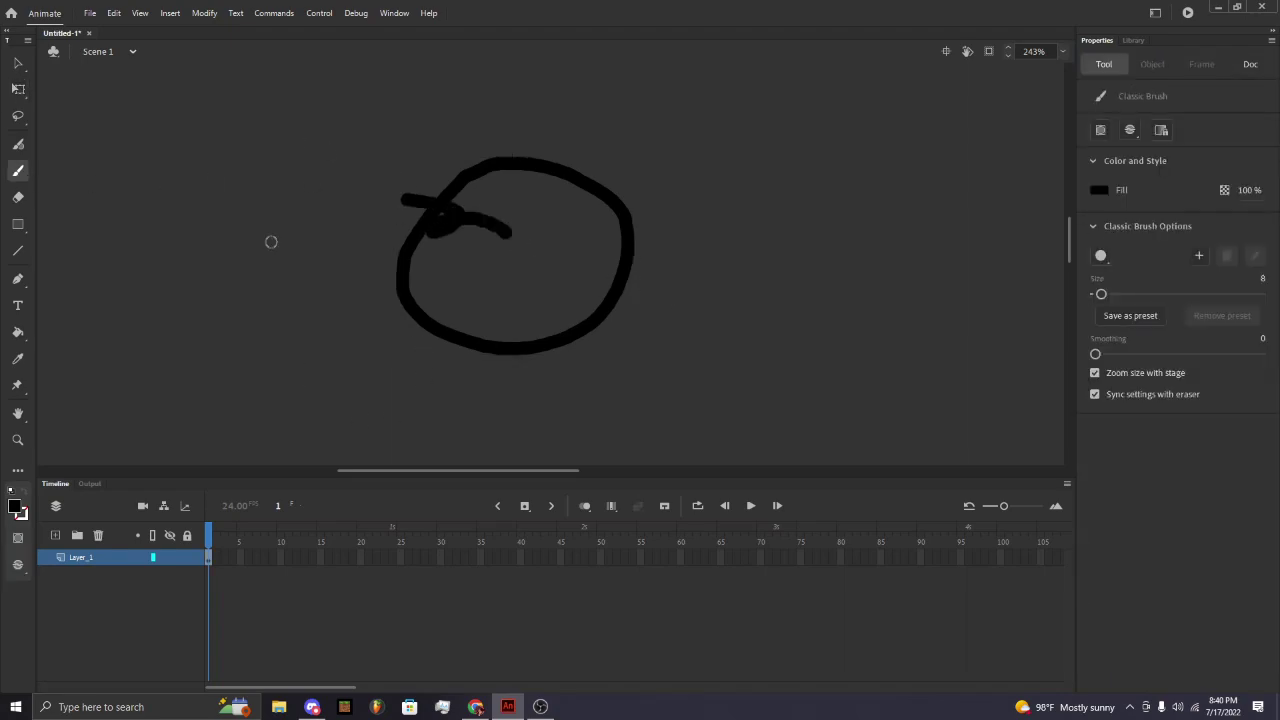
click(17, 91)
drag(449, 335, 214, 341)
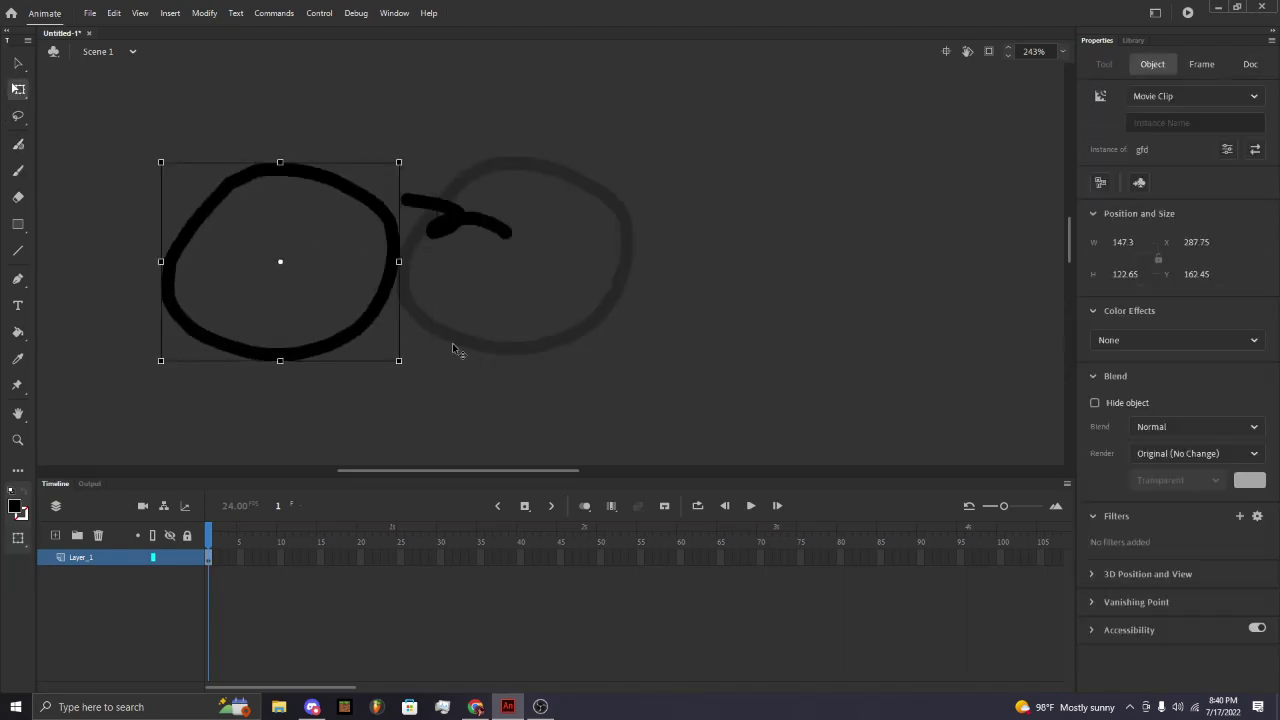
Undo the symbol's move, the squiggle and the symbol conversion, and leave the loop deselected.
key(ctrl+z)
key(ctrl+z)
key(ctrl+z)
key(ctrl+z)
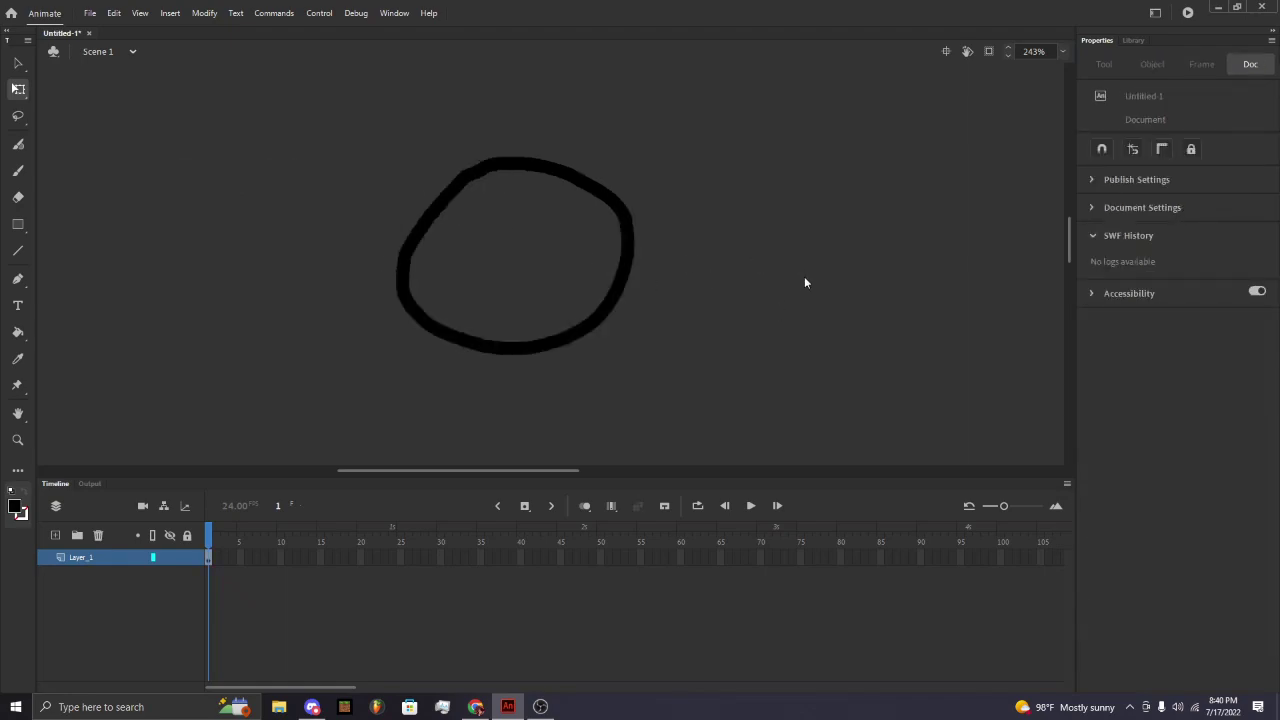
key(ctrl+z)
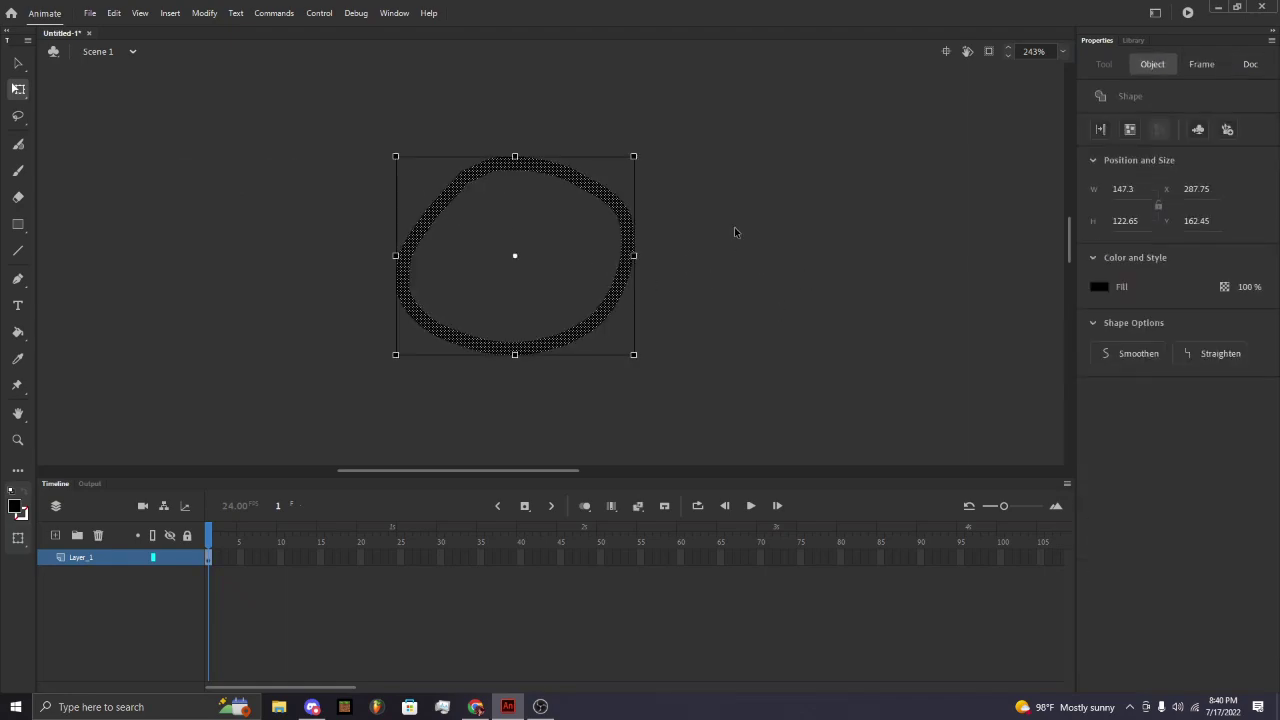
drag(760, 110, 206, 471)
click(662, 223)
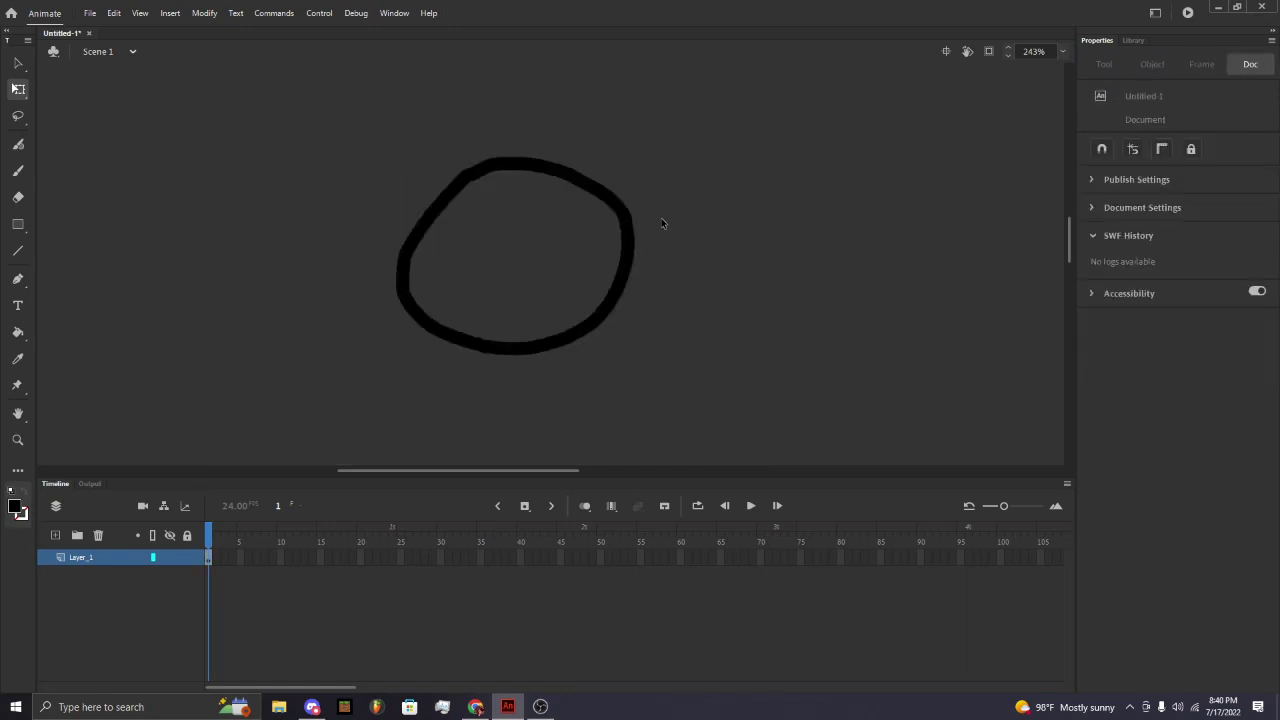
Fill the inside of the loop with pale pink F7E1F7 using the Paint Bucket.
scroll(661, 223, up, 3)
click(17, 332)
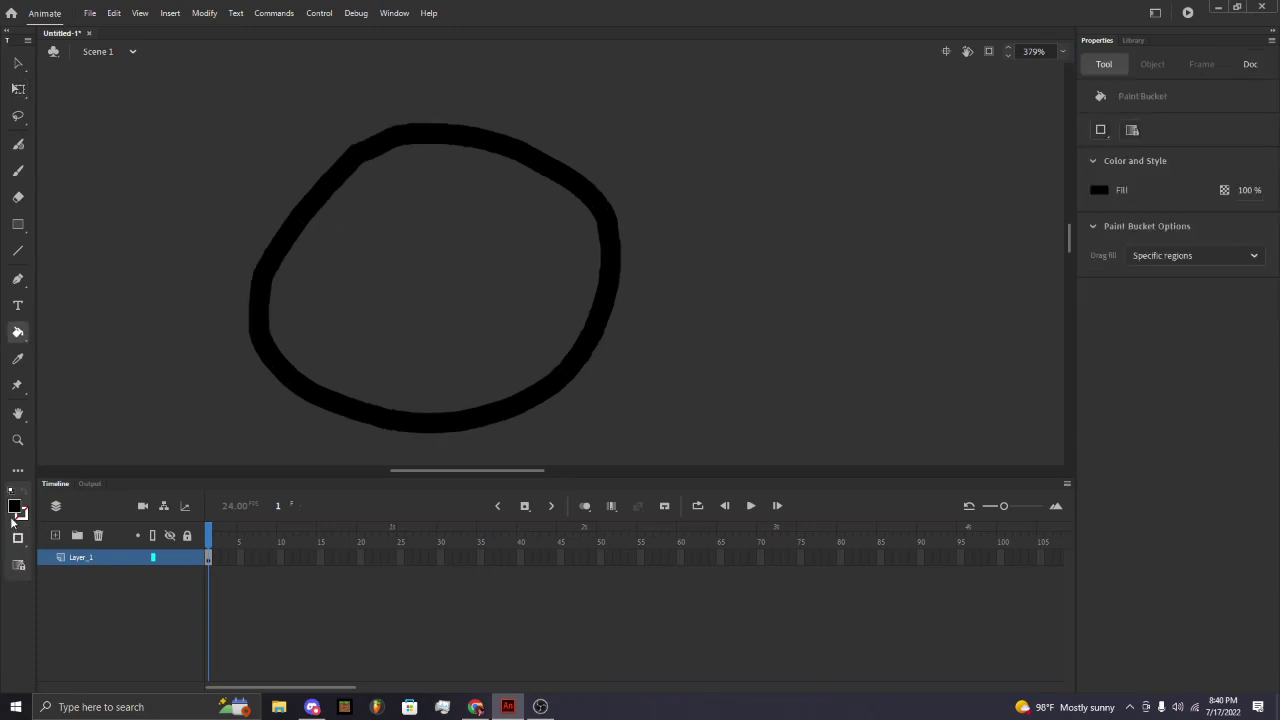
click(14, 506)
click(32, 606)
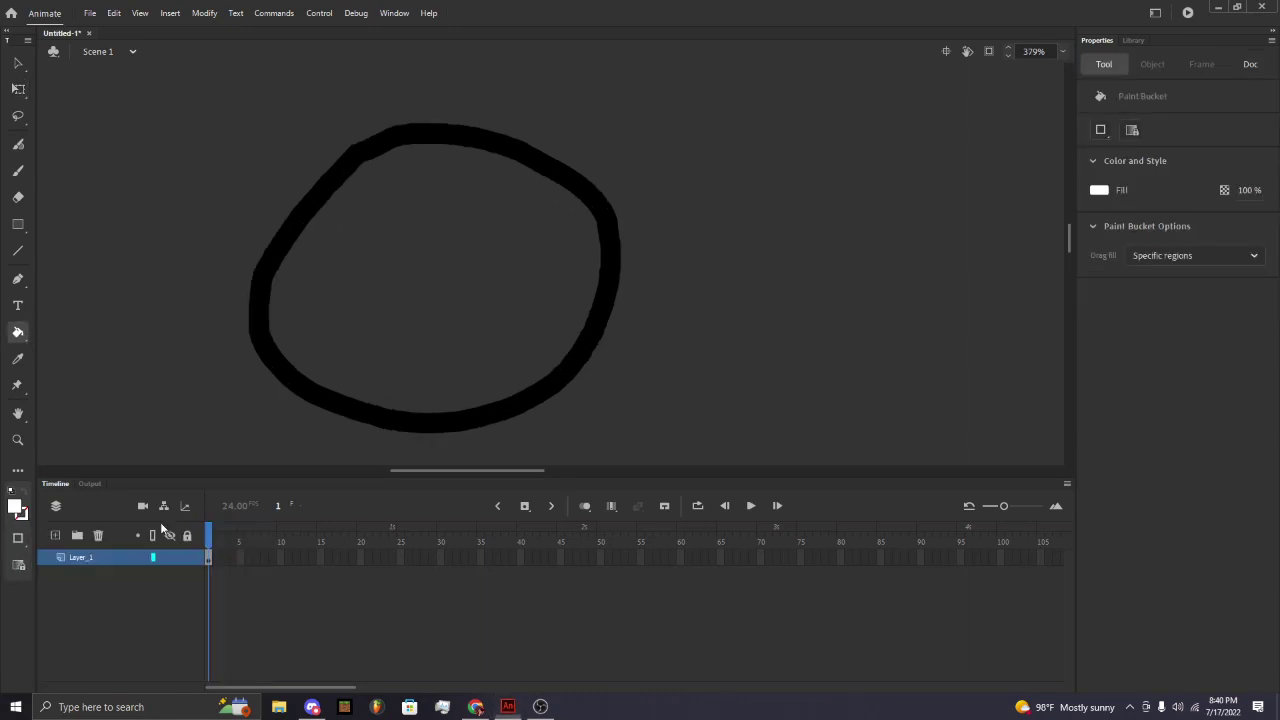
click(14, 507)
click(262, 537)
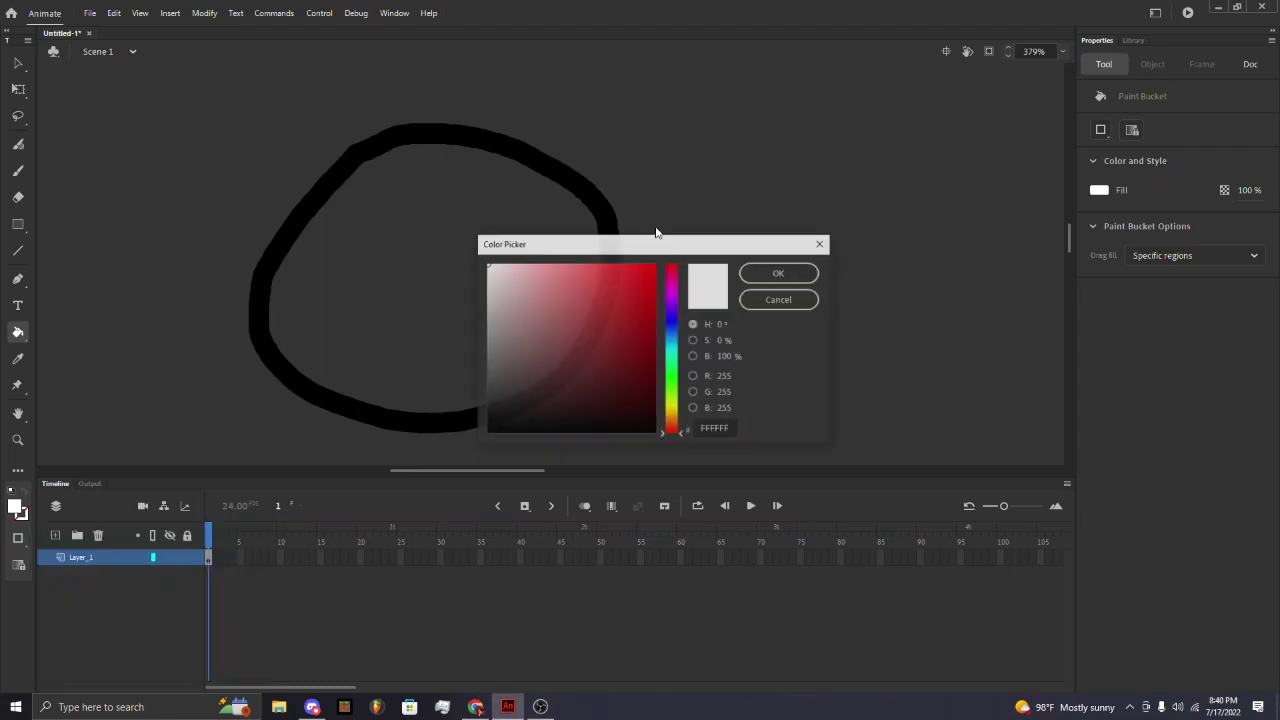
click(672, 292)
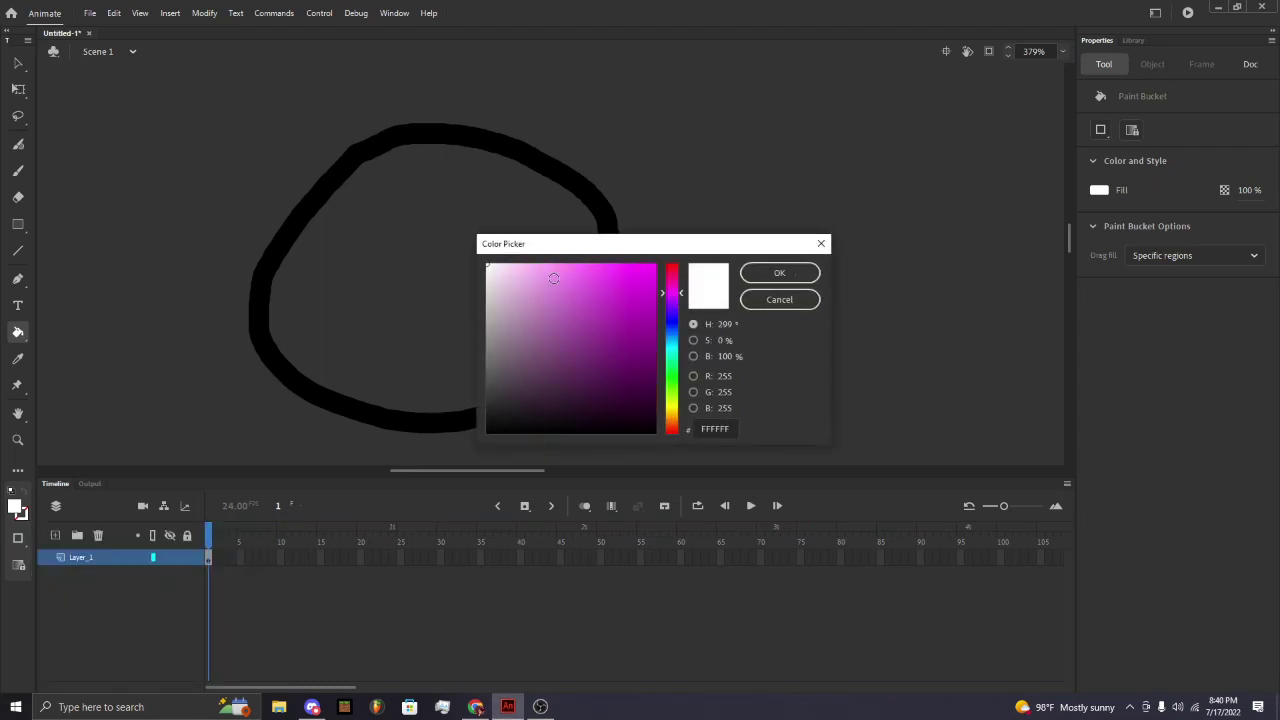
click(501, 268)
click(762, 275)
click(568, 308)
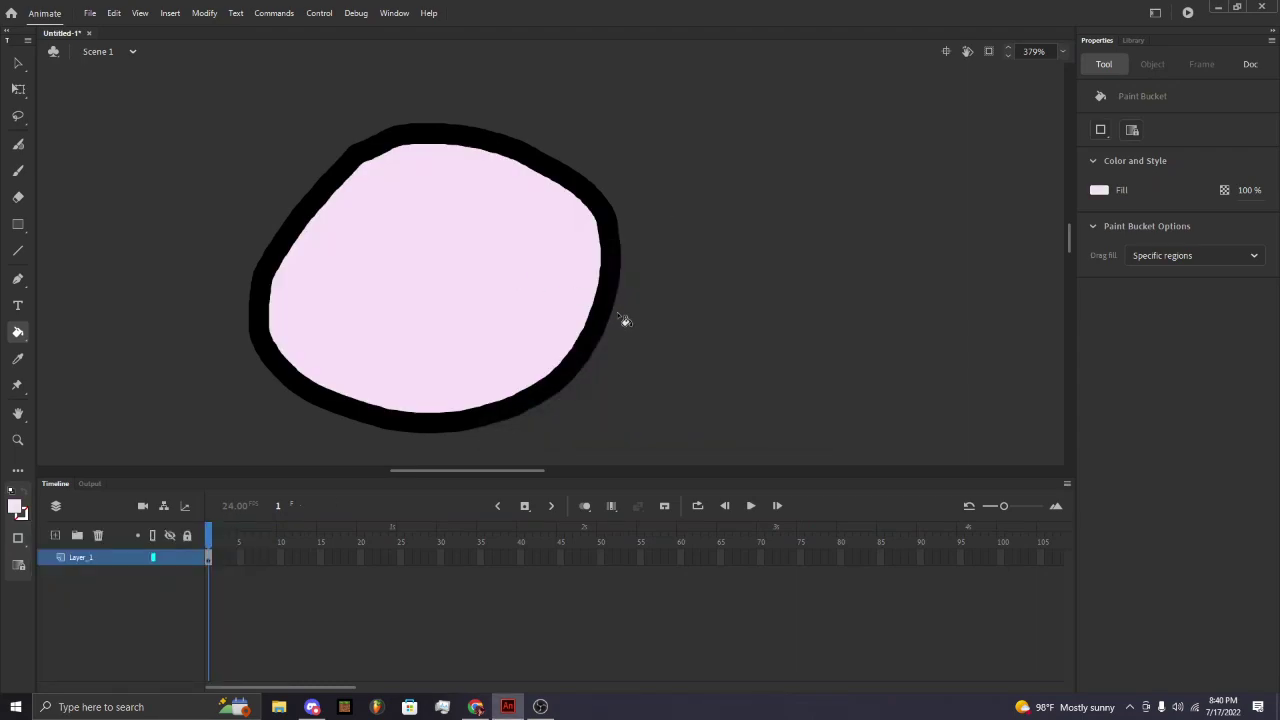
scroll(624, 319, down, 2)
scroll(445, 242, up, 2)
scroll(600, 371, down, 2)
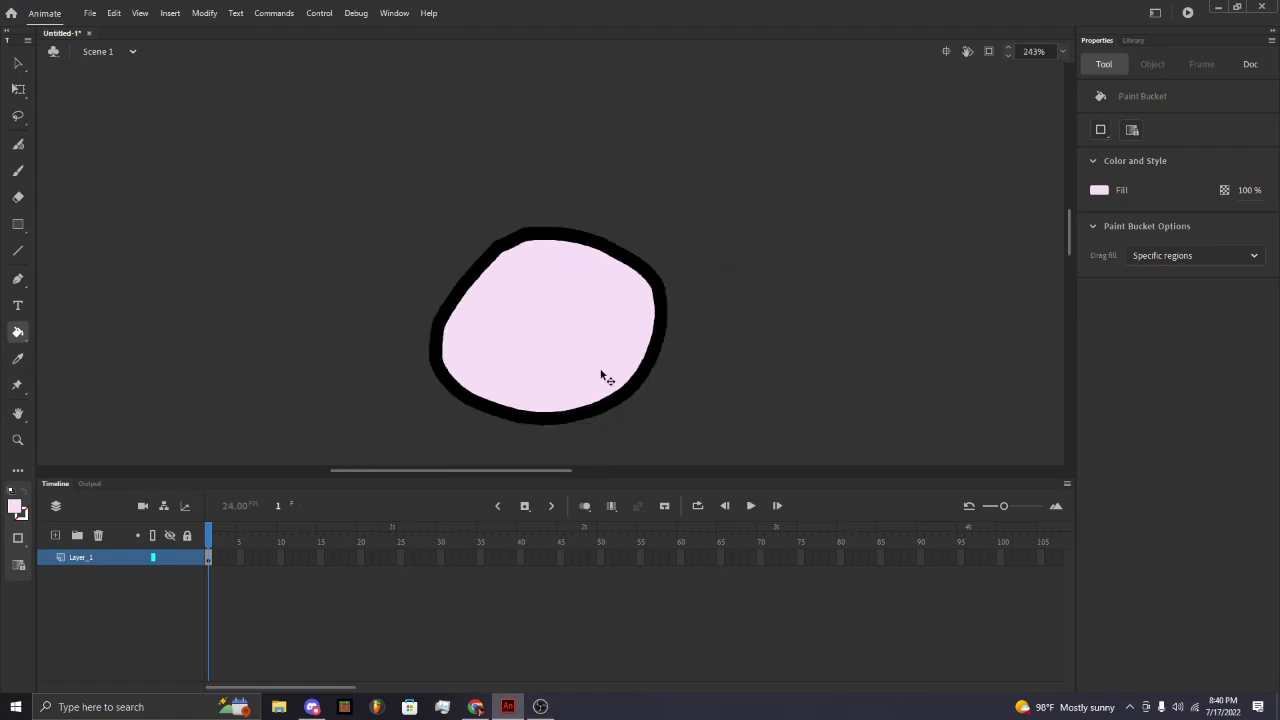
scroll(600, 371, up, 1)
scroll(629, 363, up, 1)
scroll(630, 367, down, 1)
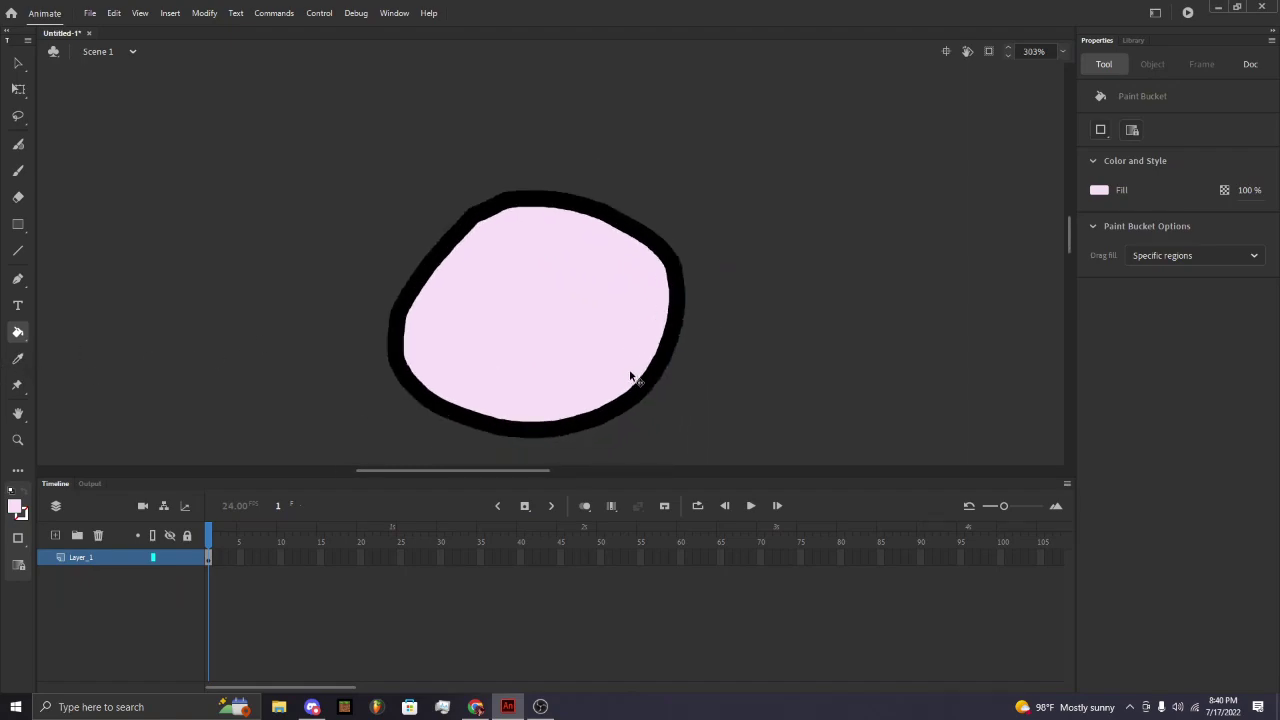
scroll(630, 377, up, 1)
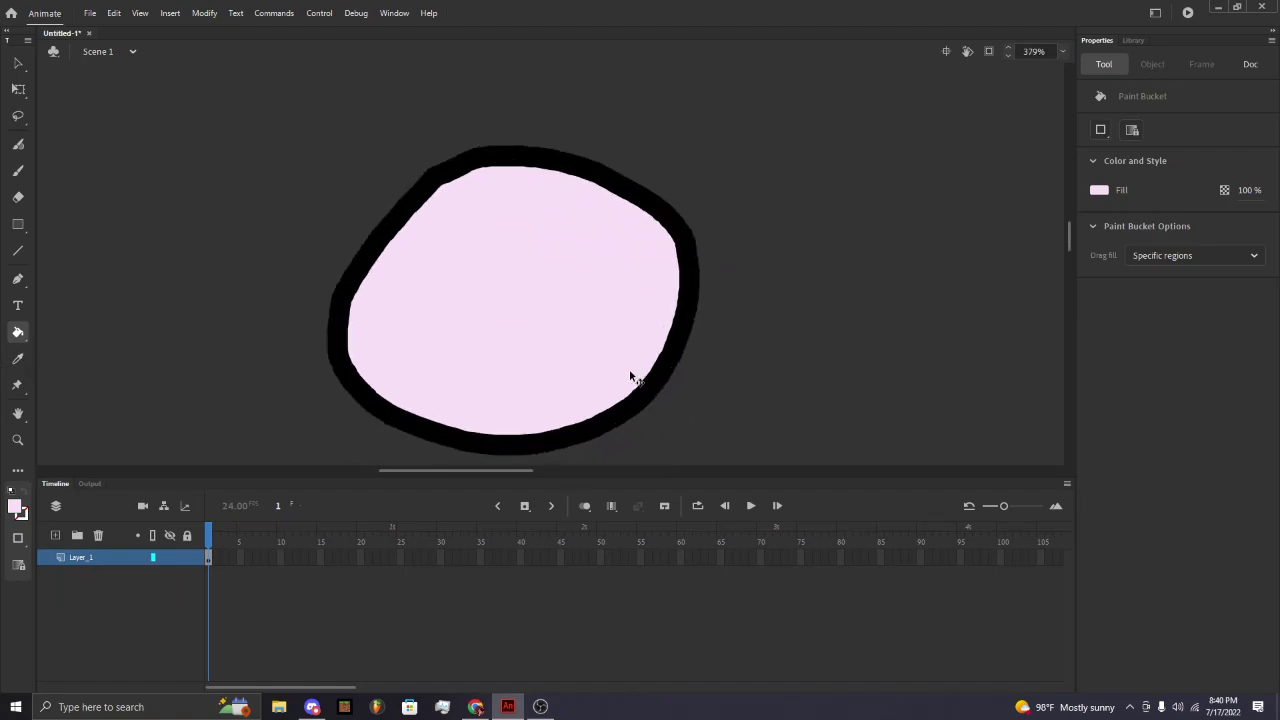
Try a pale pink Classic Brush stroke along the shape's lower-left inside edge, then undo it.
click(19, 173)
drag(396, 229, 472, 410)
key(ctrl+z)
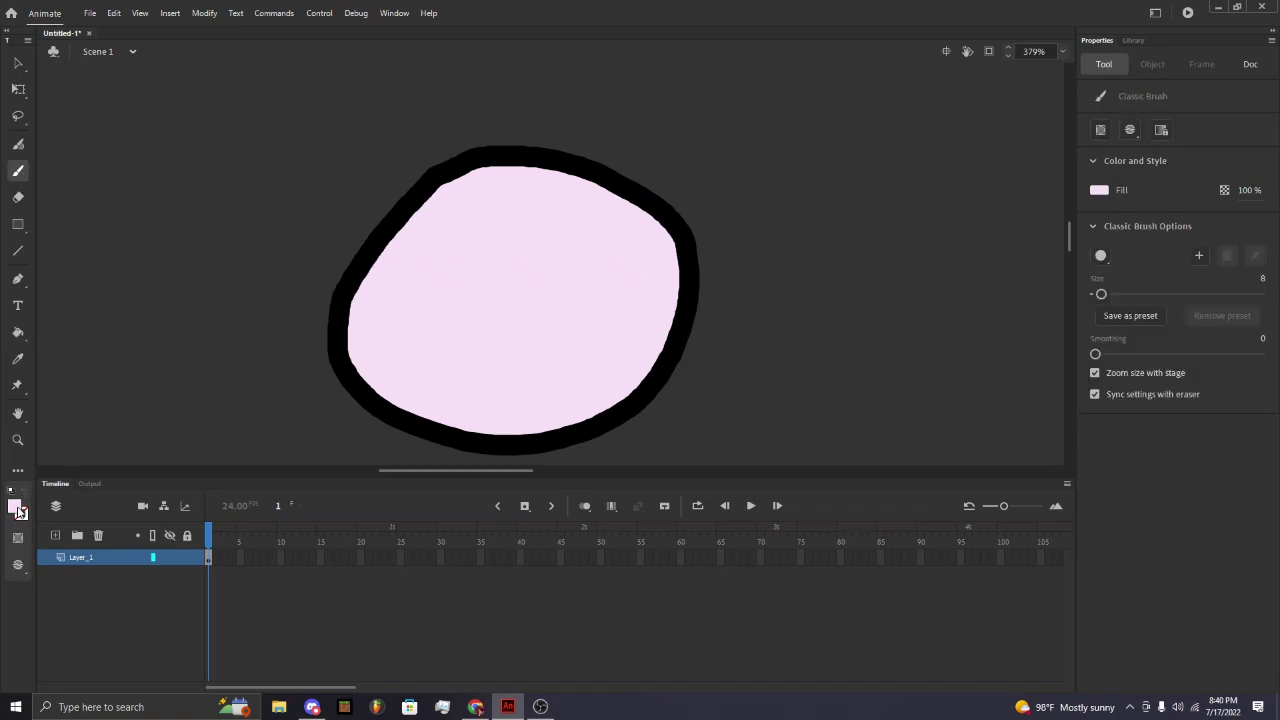
Set the fill colour to a darker pink and test it with a brush stroke along the shape's lower-left inside edge, undoing the stroke.
click(17, 507)
click(280, 522)
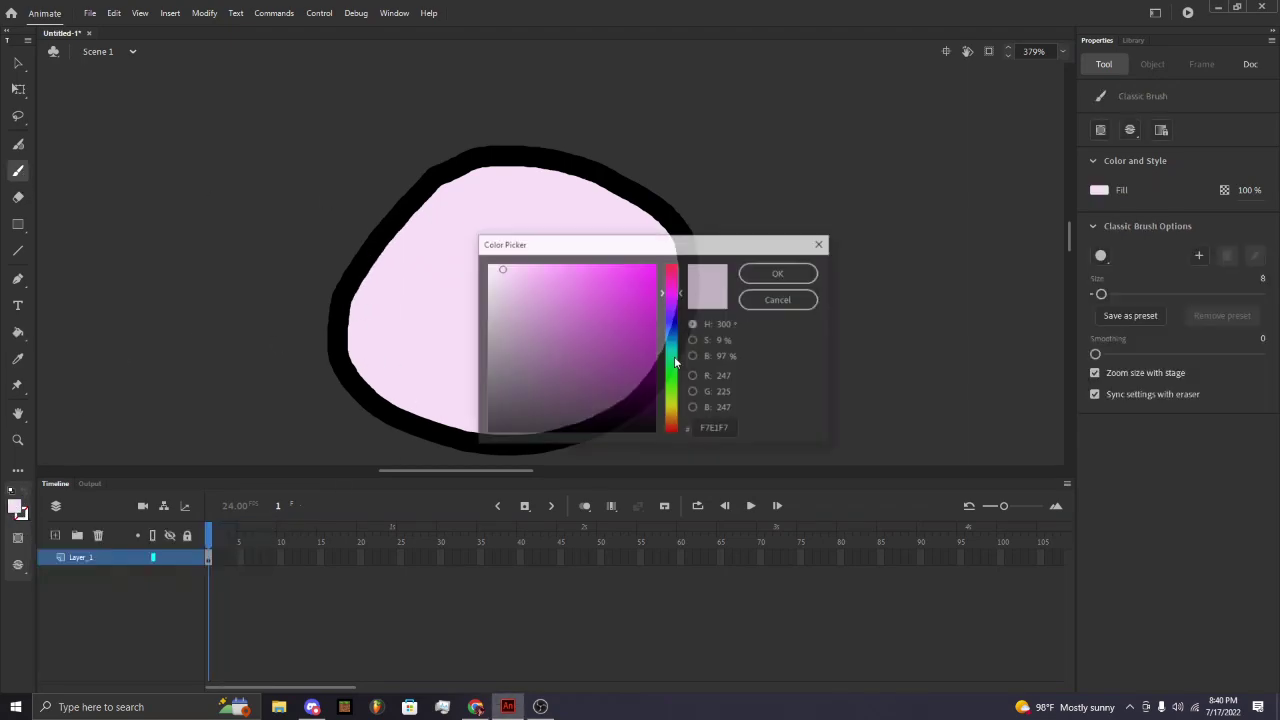
click(675, 287)
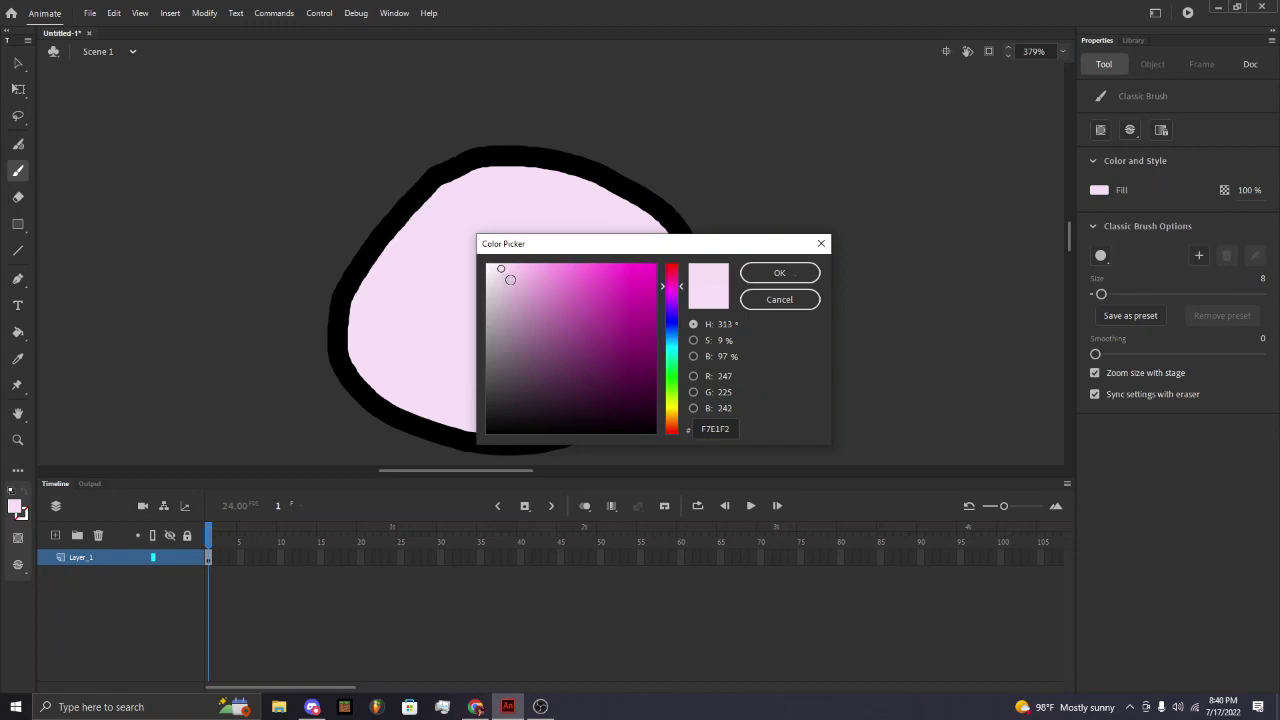
click(510, 280)
drag(675, 287, 675, 280)
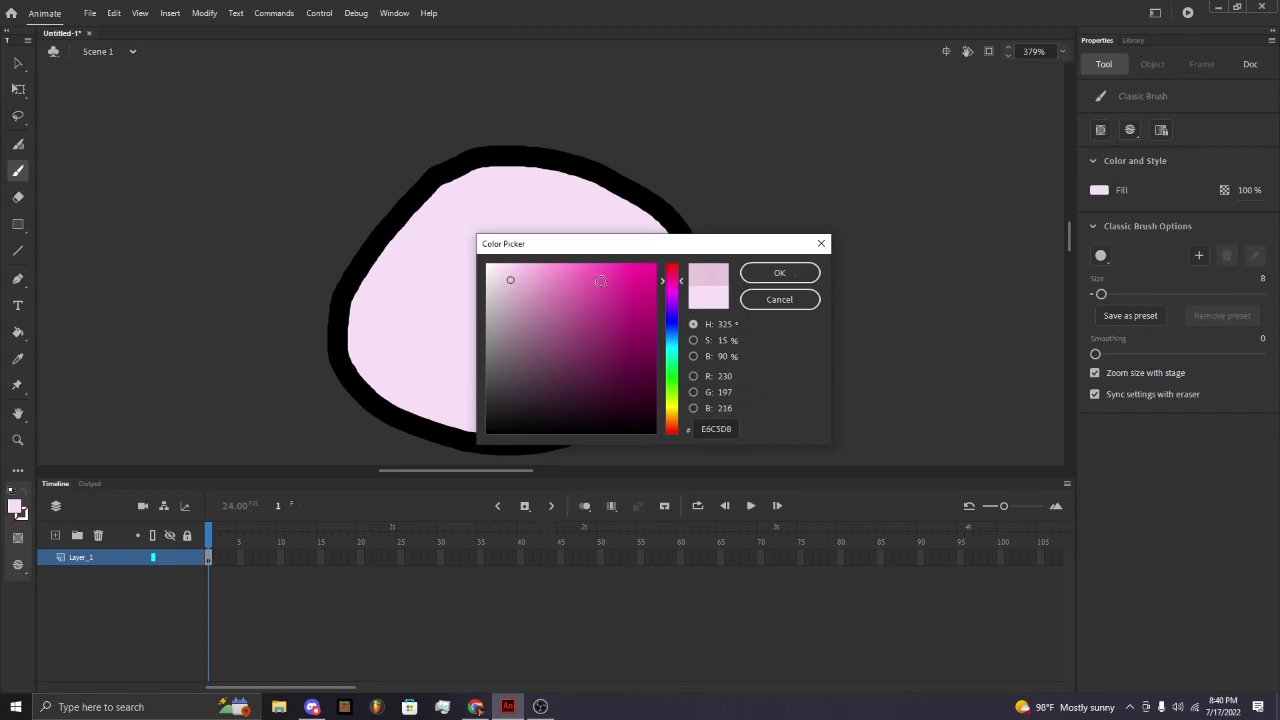
click(776, 274)
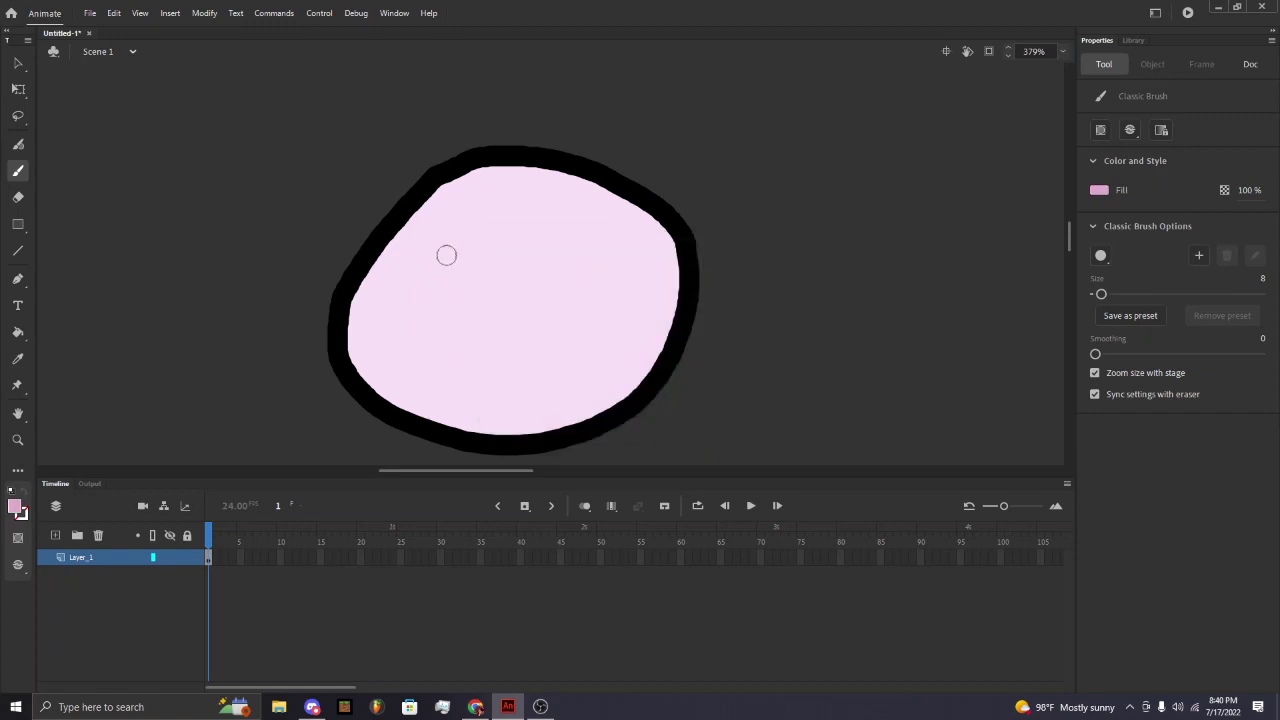
mouse_move(398, 232)
mouse_down()
mouse_move(437, 410)
mouse_move(536, 432)
mouse_up()
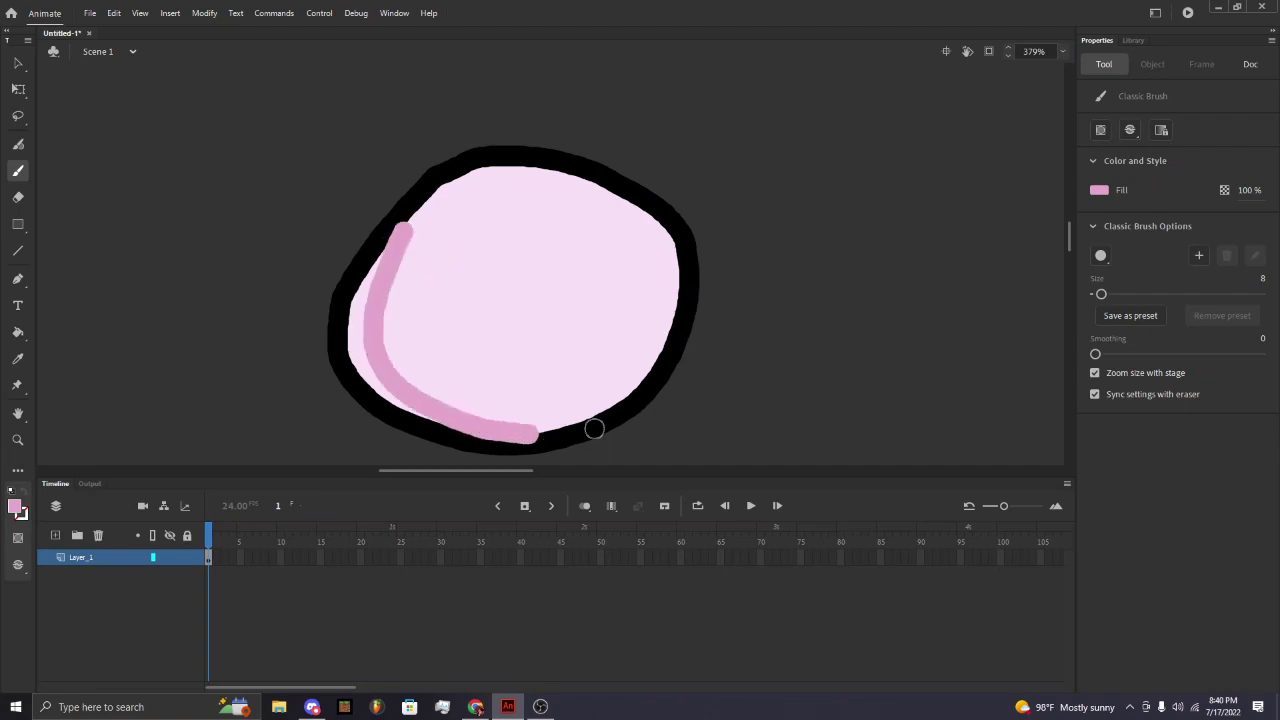
key(ctrl+z)
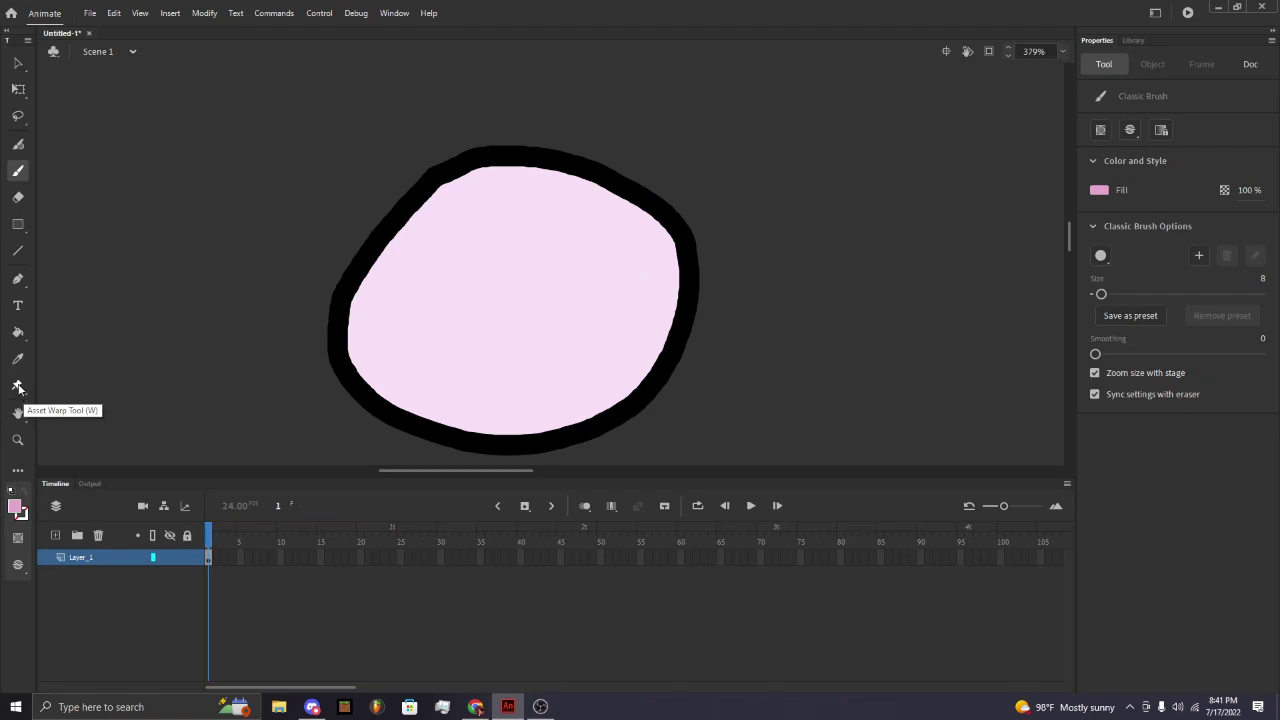
Switch to the Pencil tool and set its stroke colour to a bright yellowish green.
click(18, 387)
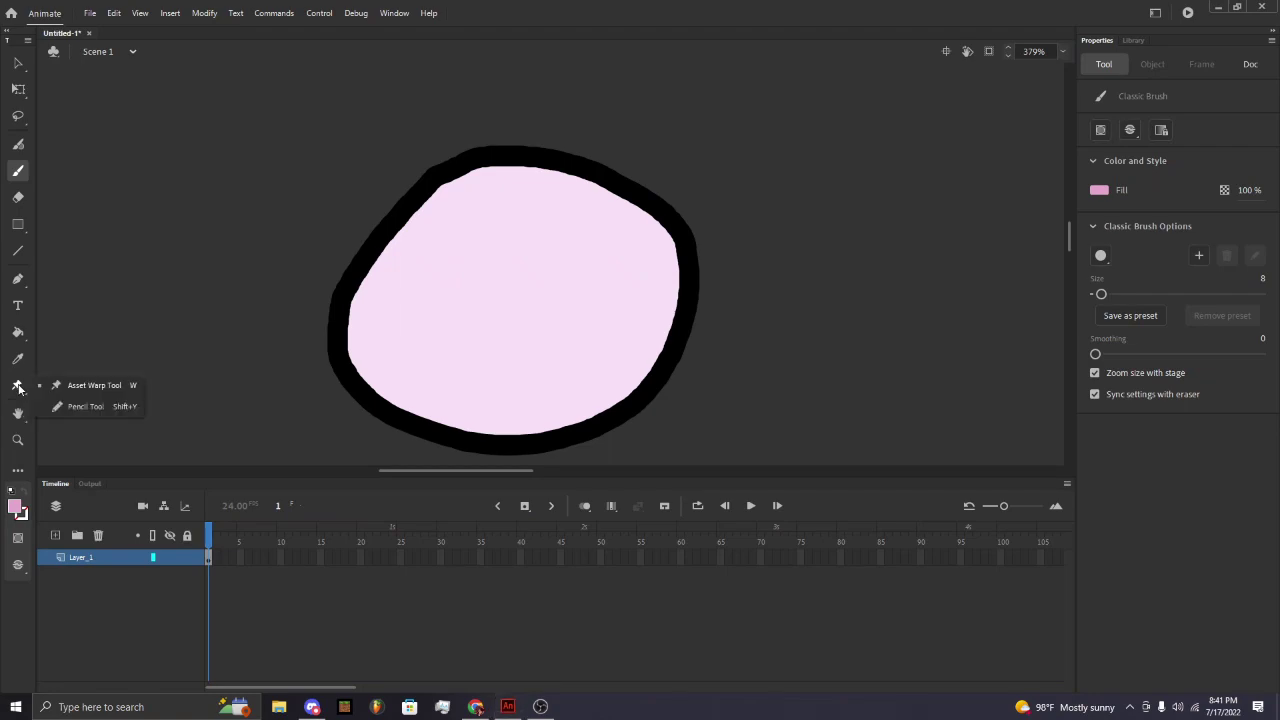
click(77, 408)
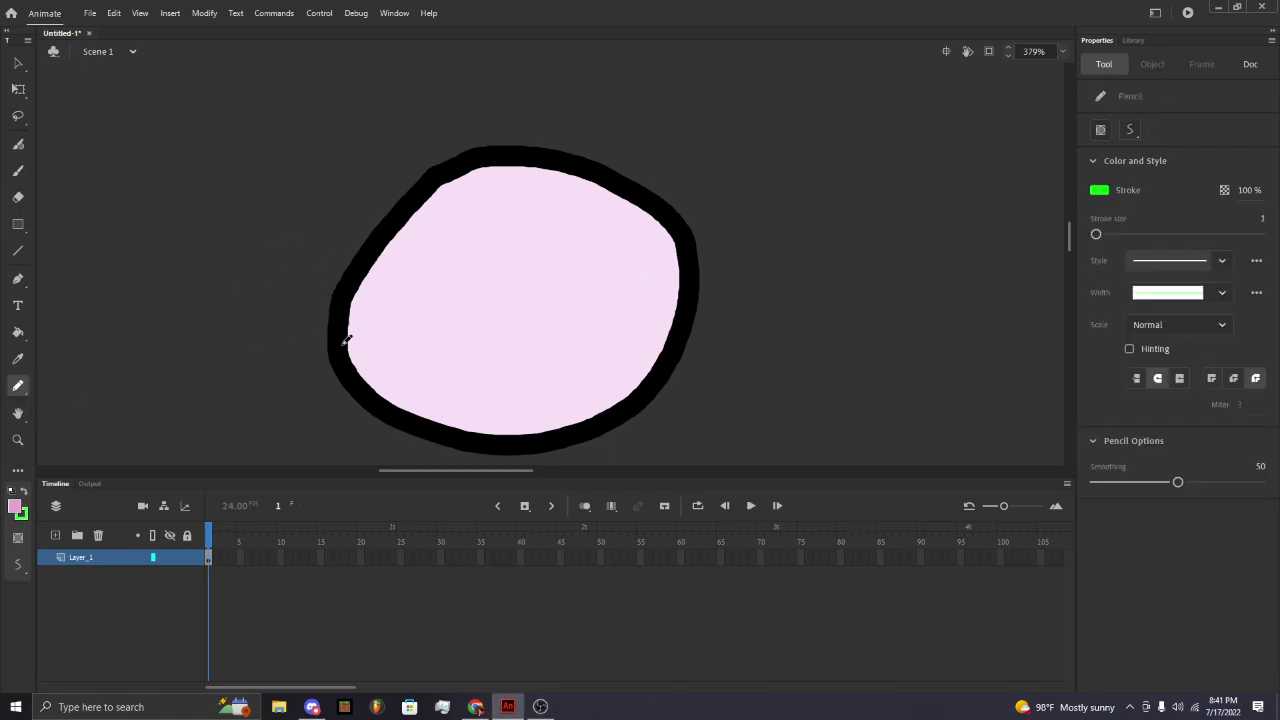
click(21, 514)
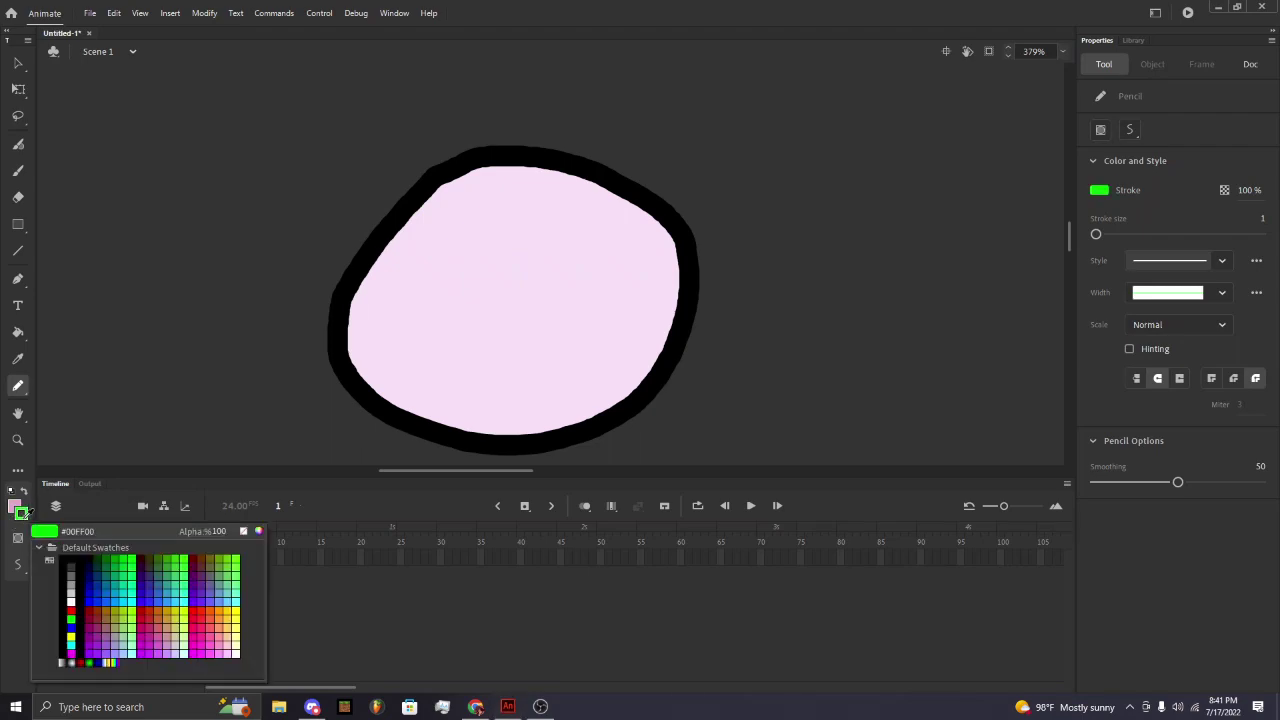
click(240, 554)
key(b)
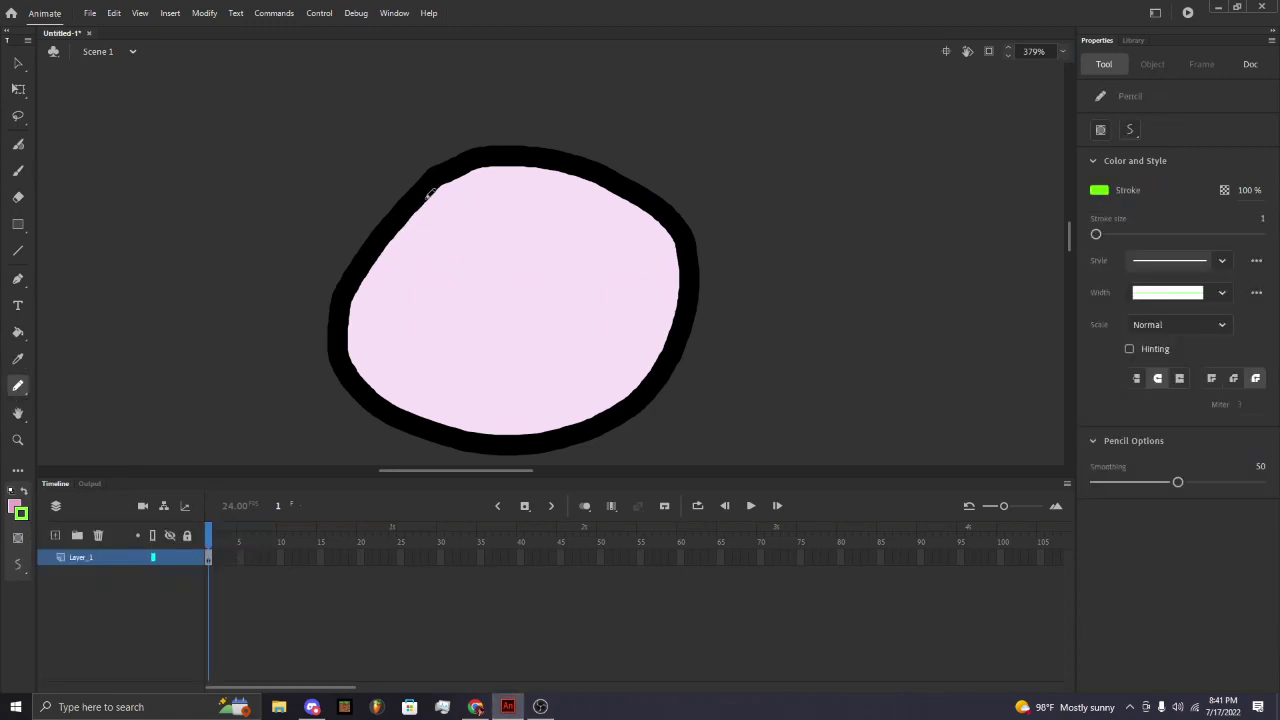
Draw a curved green pencil line inside the shape from its upper-left outline to its bottom outline, undoing the first two attempts.
mouse_move(432, 189)
mouse_down()
mouse_move(389, 254)
mouse_move(388, 306)
mouse_move(411, 364)
mouse_move(470, 409)
mouse_move(516, 416)
mouse_move(567, 413)
mouse_move(638, 378)
mouse_up()
key(ctrl+z)
mouse_move(415, 203)
mouse_down()
mouse_move(392, 239)
mouse_move(389, 359)
mouse_move(456, 414)
mouse_up()
key(ctrl+z)
mouse_move(418, 199)
mouse_down()
mouse_move(396, 325)
mouse_move(456, 399)
mouse_move(546, 428)
mouse_move(598, 425)
mouse_up()
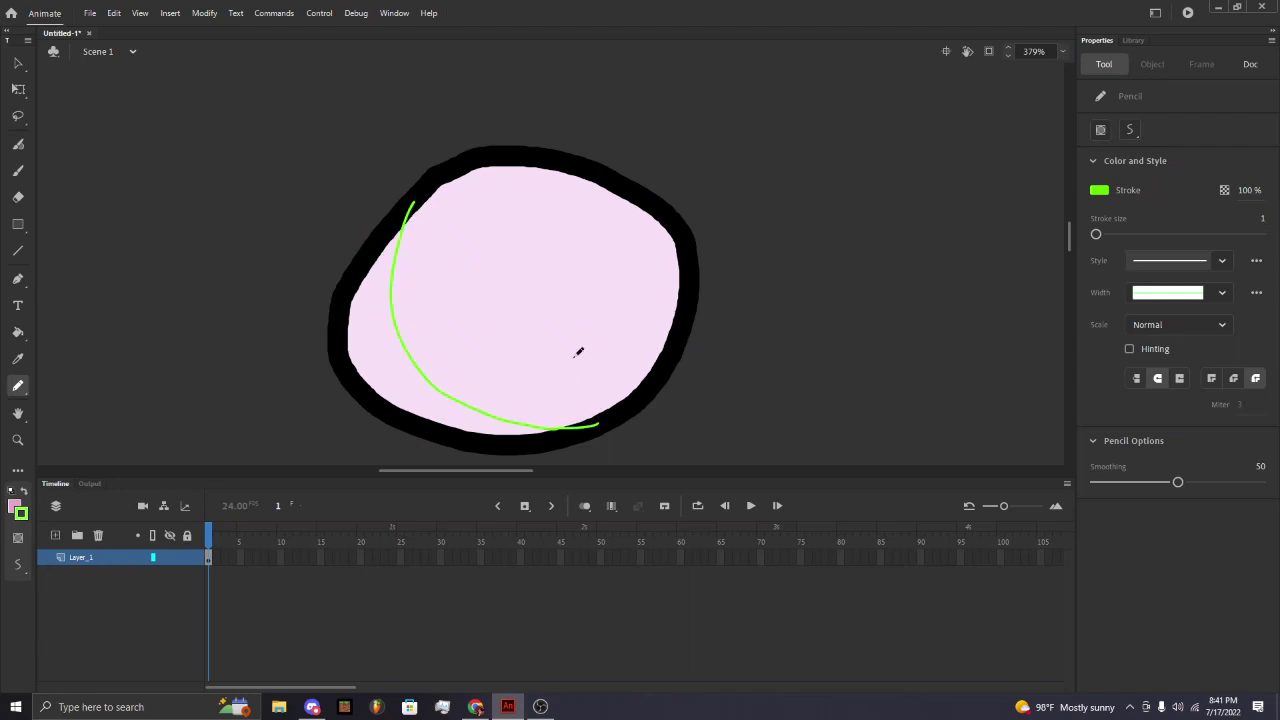
Fill the crescent between the green line and the lower-left outline with the darker pink using the Paint Bucket, then return to the Pencil tool.
click(19, 334)
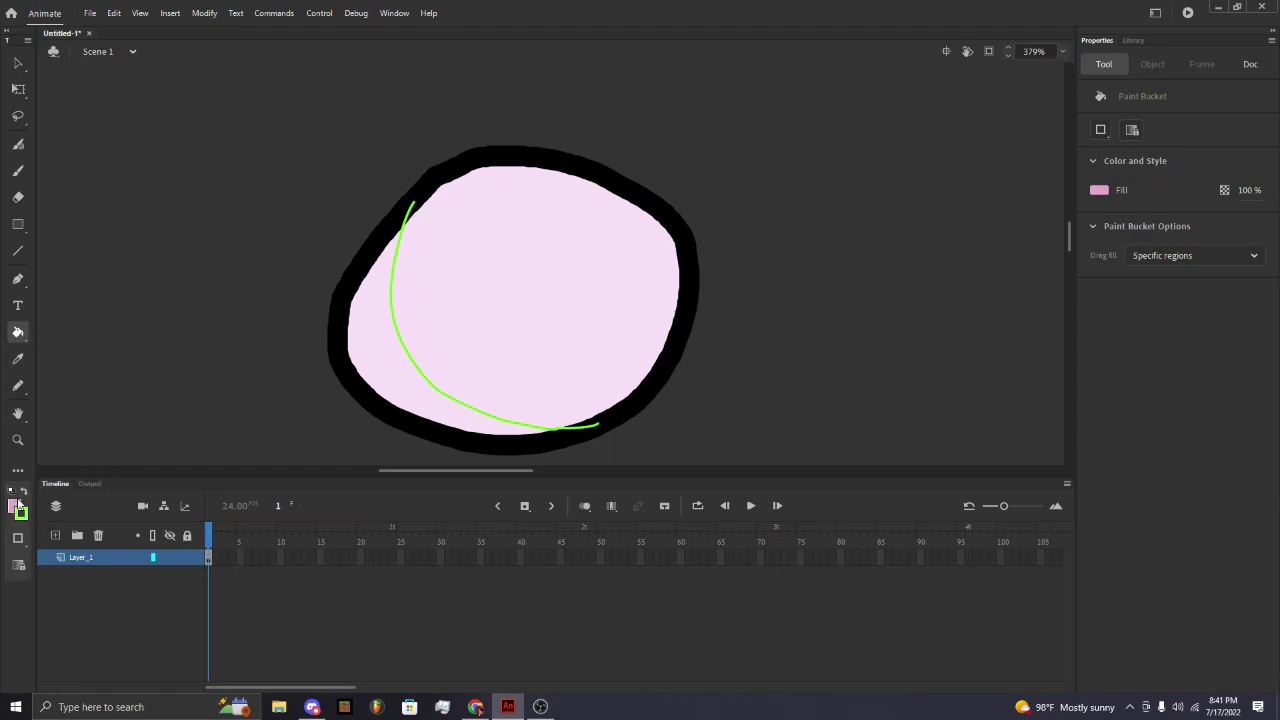
click(389, 357)
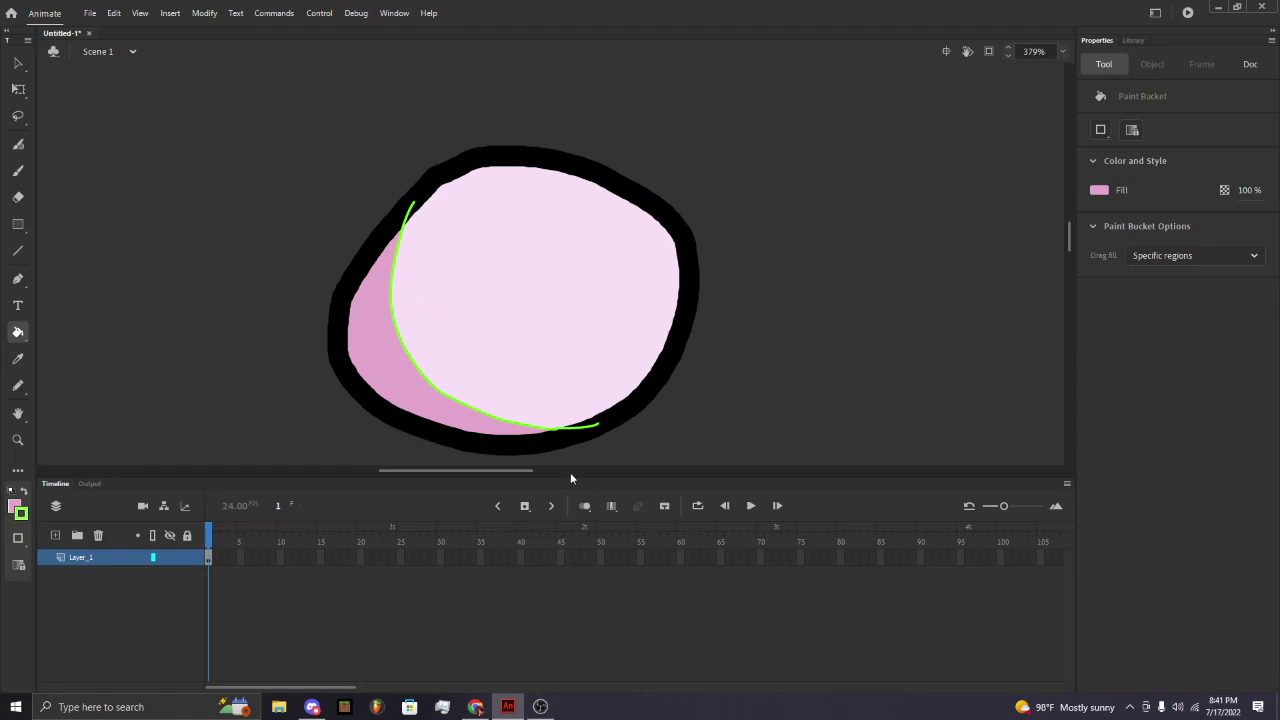
scroll(720, 380, down, 1)
click(17, 385)
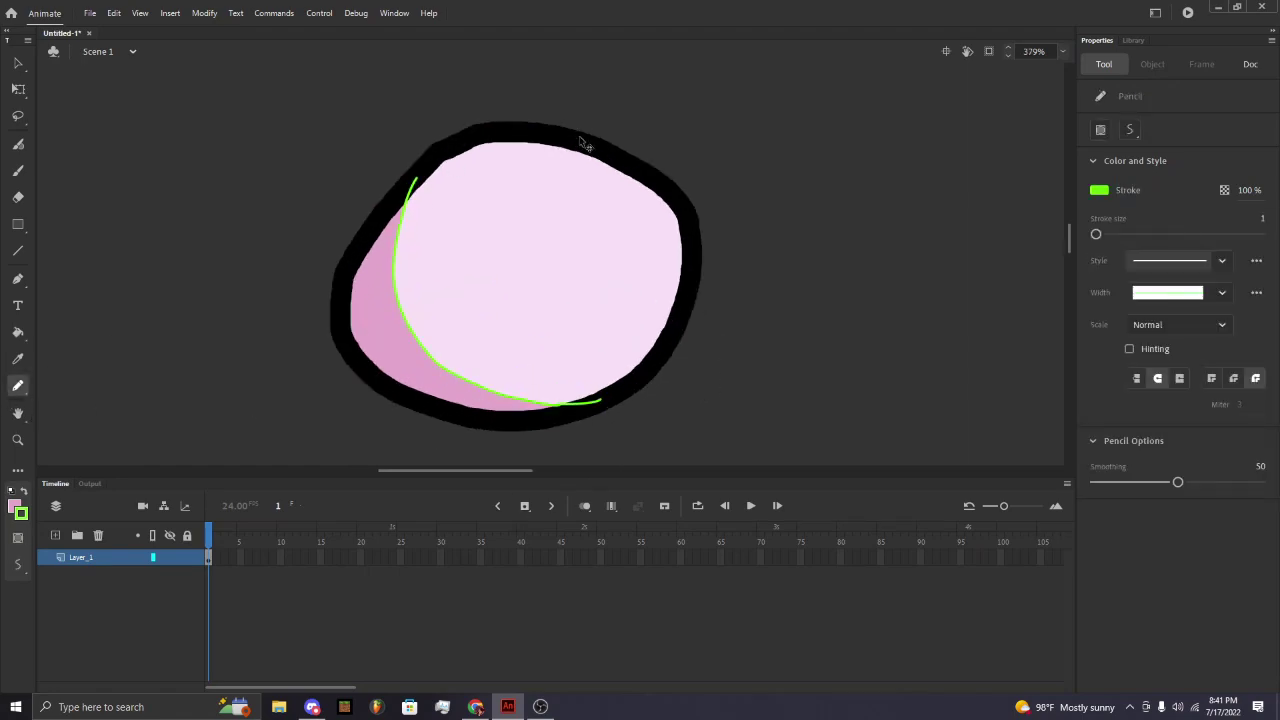
Draw a closed green pencil oval inside the shape's upper-right area for a highlight, undoing the first attempt.
scroll(586, 138, up, 1)
mouse_move(694, 382)
mouse_down()
mouse_move(669, 246)
mouse_move(603, 186)
mouse_move(499, 161)
mouse_move(465, 195)
mouse_move(519, 240)
mouse_move(601, 261)
mouse_move(643, 222)
mouse_move(612, 184)
mouse_move(524, 161)
mouse_up()
key(ctrl+z)
scroll(584, 160, up, 1)
scroll(584, 160, up, 3)
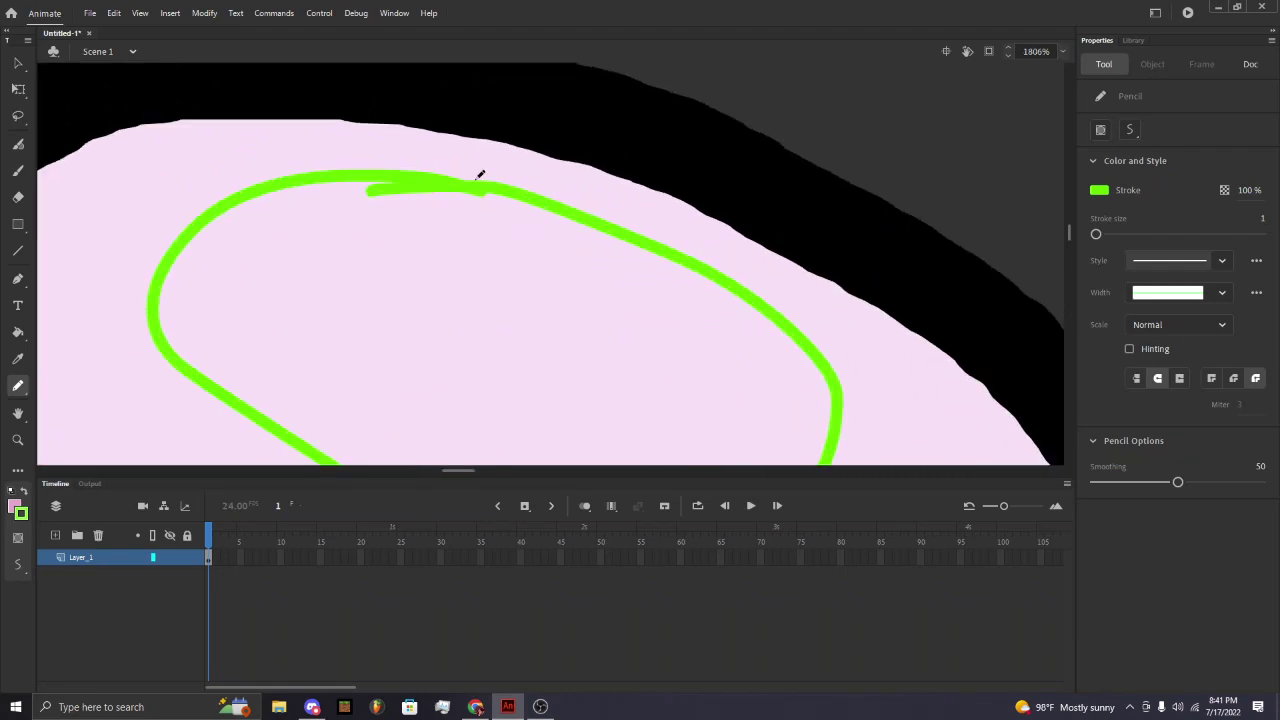
scroll(480, 236, down, 3)
Sample the shape's pale pink, make it slightly lighter in the Color Picker, and fill the green oval with it using the Paint Bucket.
key(k)
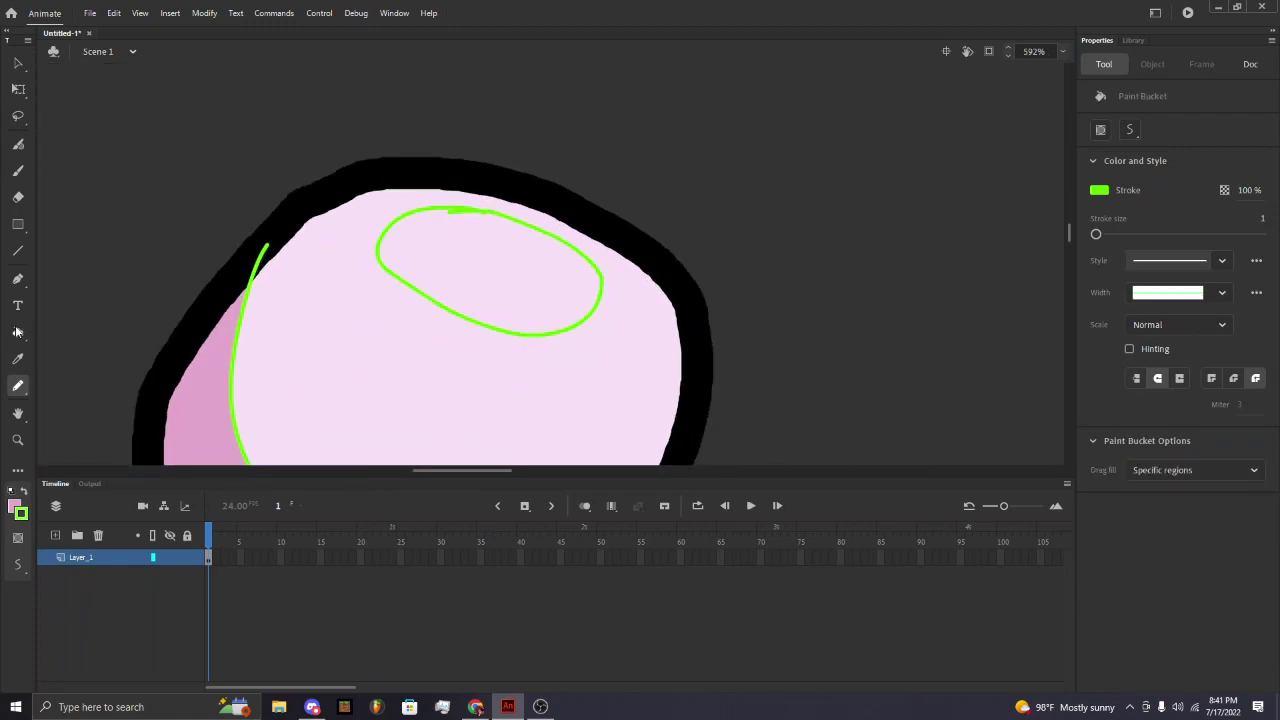
click(15, 507)
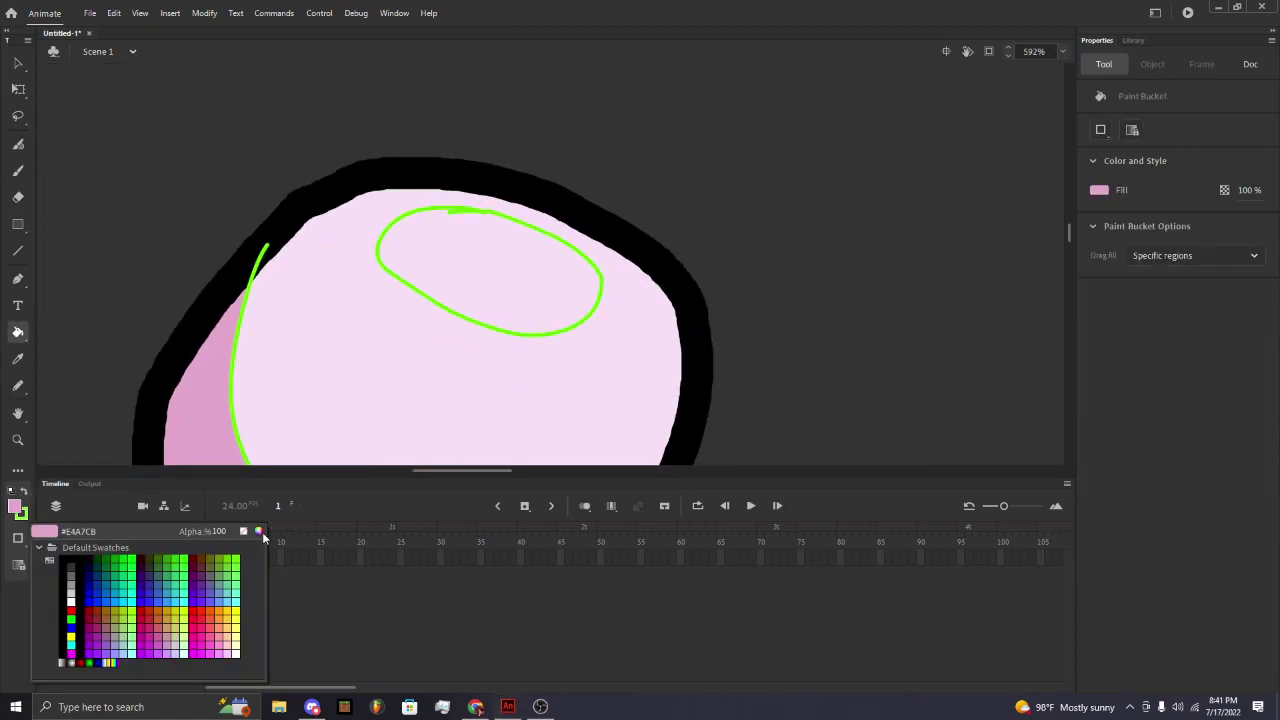
click(374, 354)
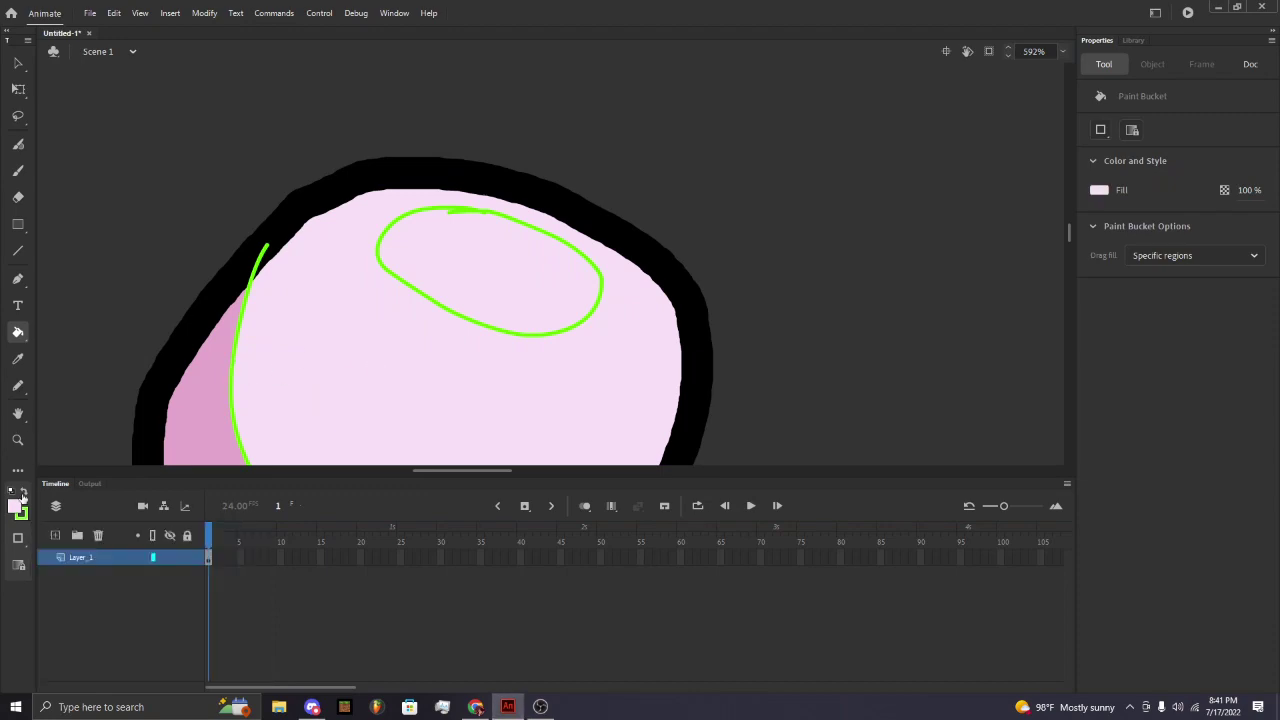
click(15, 507)
click(258, 531)
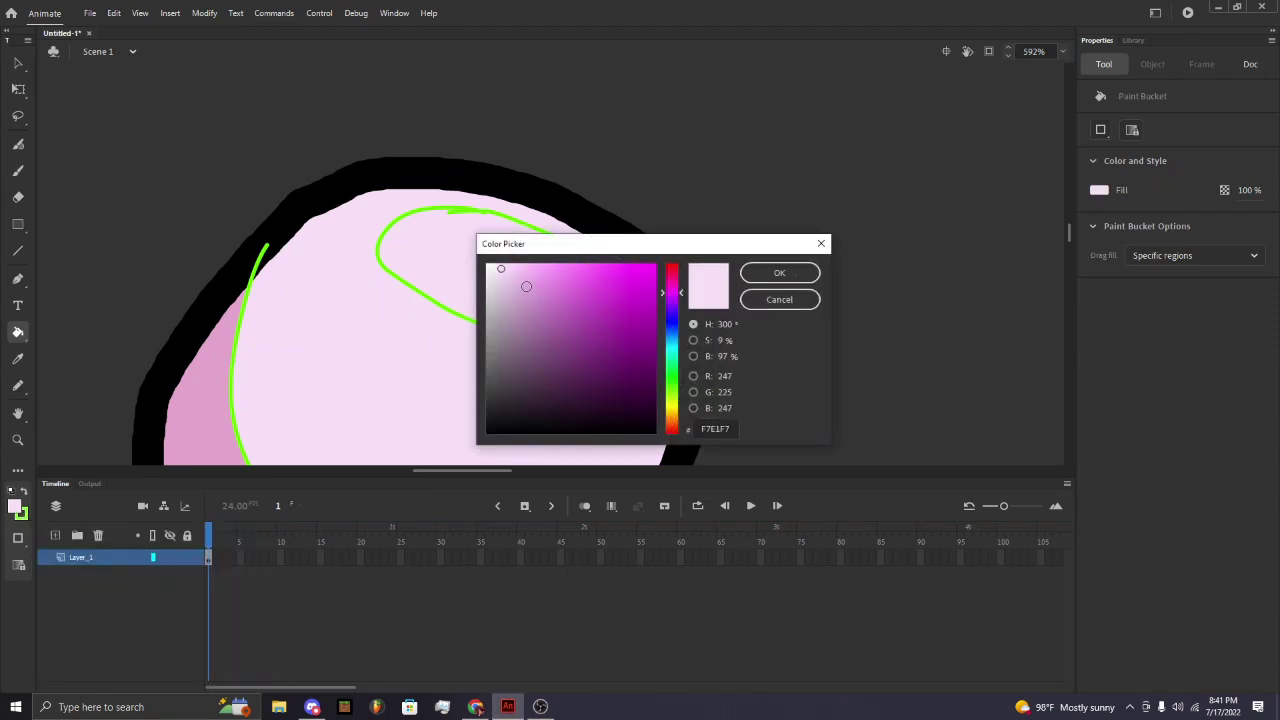
click(673, 295)
click(765, 274)
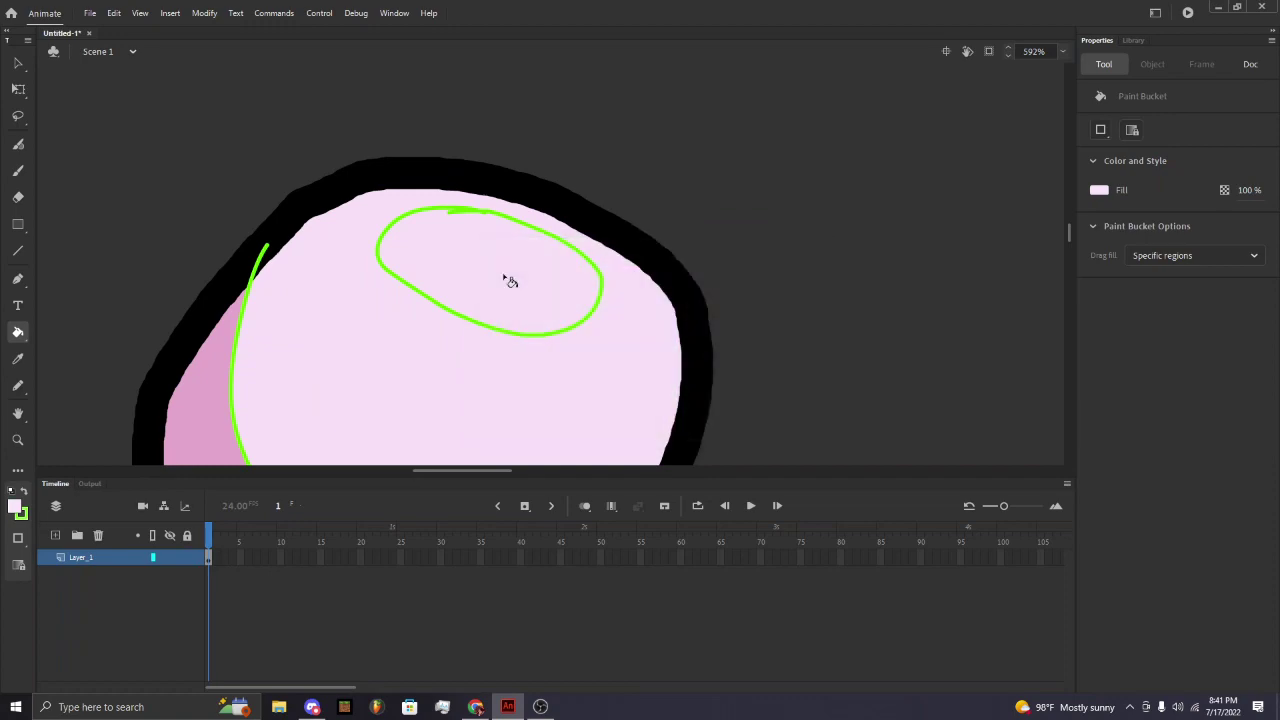
scroll(557, 320, down, 6)
scroll(562, 348, up, 6)
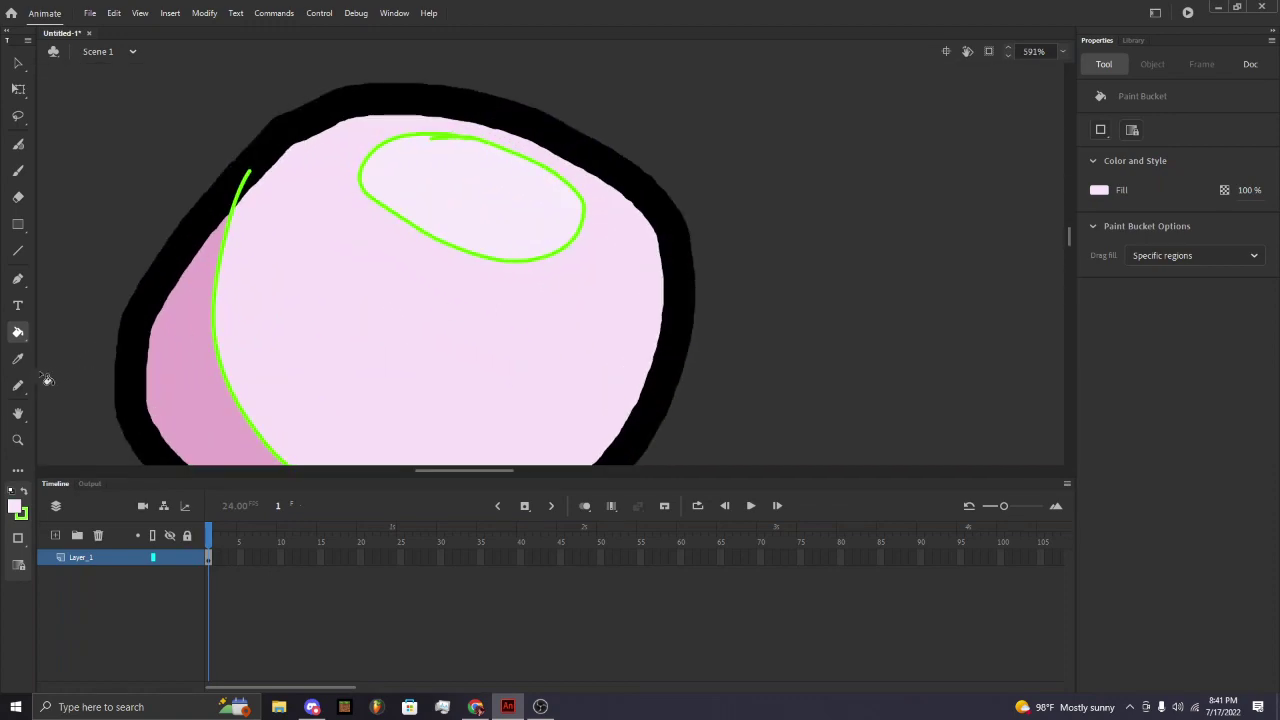
Draw two smaller closed green pencil outlines below the oval, one slanted and one small and round, undoing a stray stroke.
click(17, 387)
mouse_move(574, 260)
mouse_down()
mouse_move(613, 277)
mouse_move(582, 259)
mouse_up()
drag(594, 355, 586, 358)
key(ctrl+z)
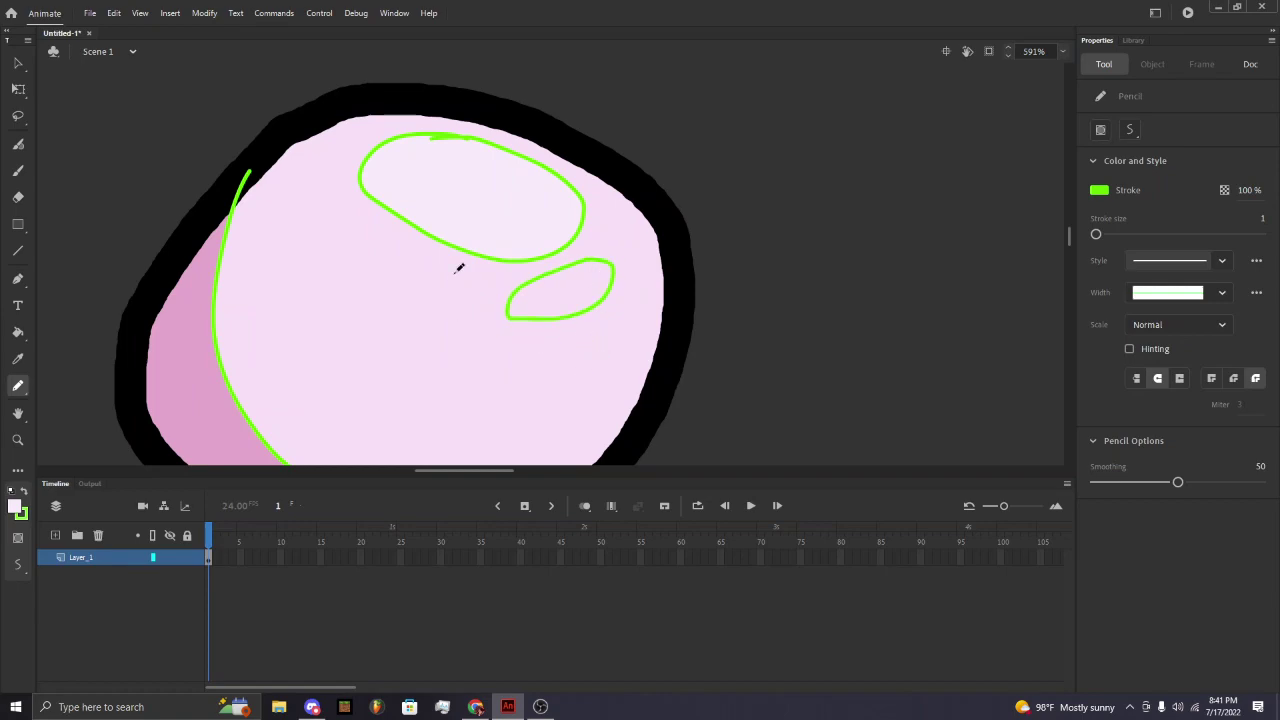
mouse_move(453, 272)
mouse_down()
mouse_move(472, 296)
mouse_move(481, 265)
mouse_move(459, 289)
mouse_up()
Fill the slanted and small round outlines with the lighter pink using the Paint Bucket, undoing a misplaced fill of the surrounding body.
click(17, 332)
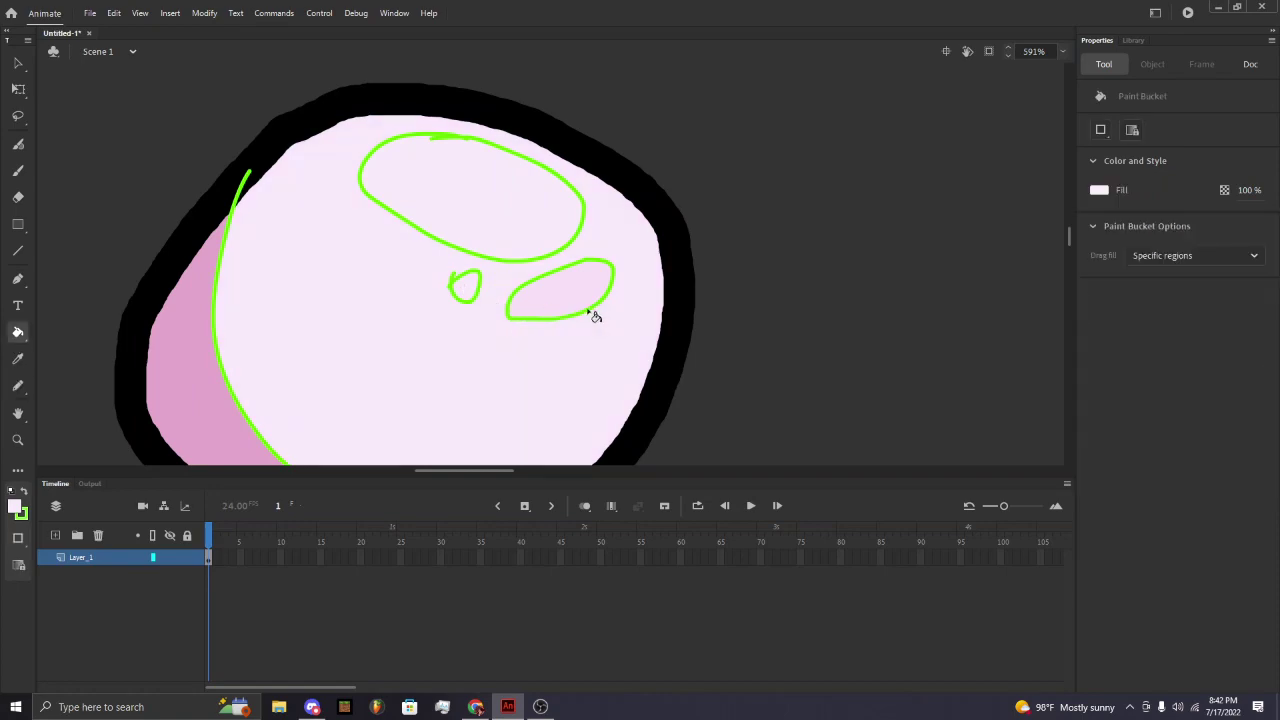
click(556, 298)
scroll(628, 332, down, 3)
scroll(588, 371, up, 1)
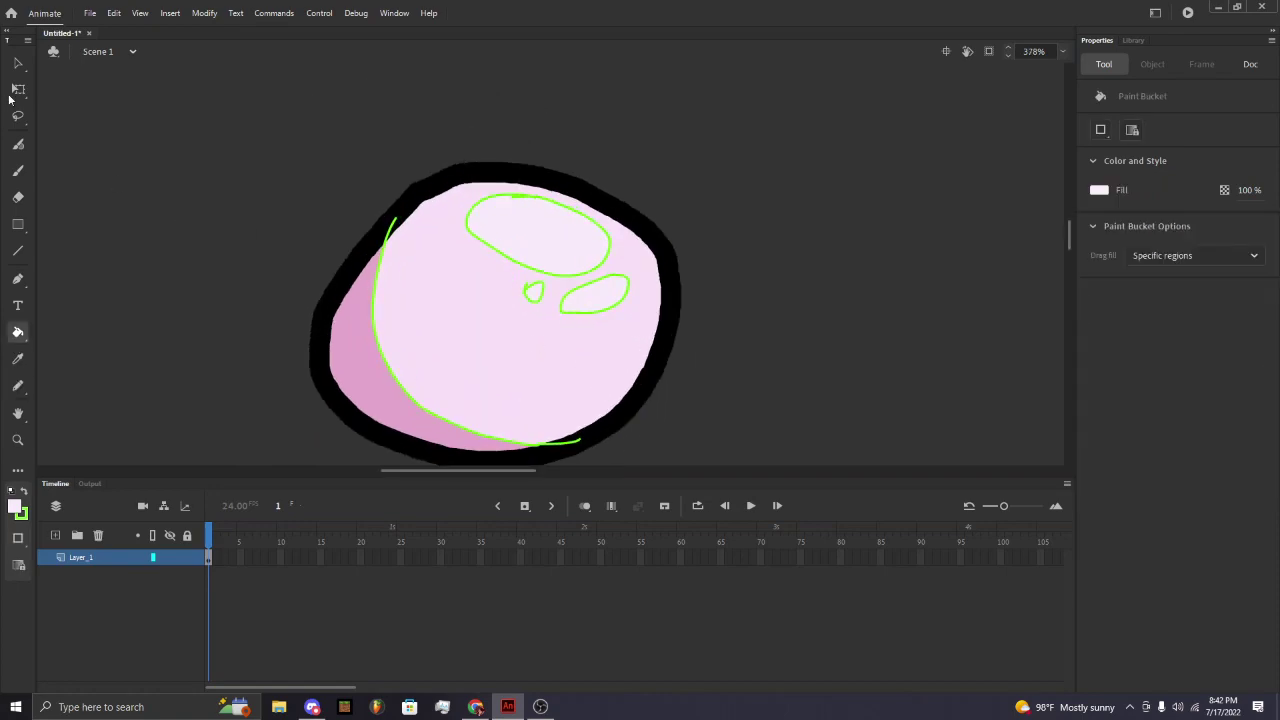
Select the whole drawing with Free Transform and remove the green guide lines by setting the stroke colour to none.
click(17, 92)
scroll(512, 325, down, 1)
scroll(520, 433, up, 1)
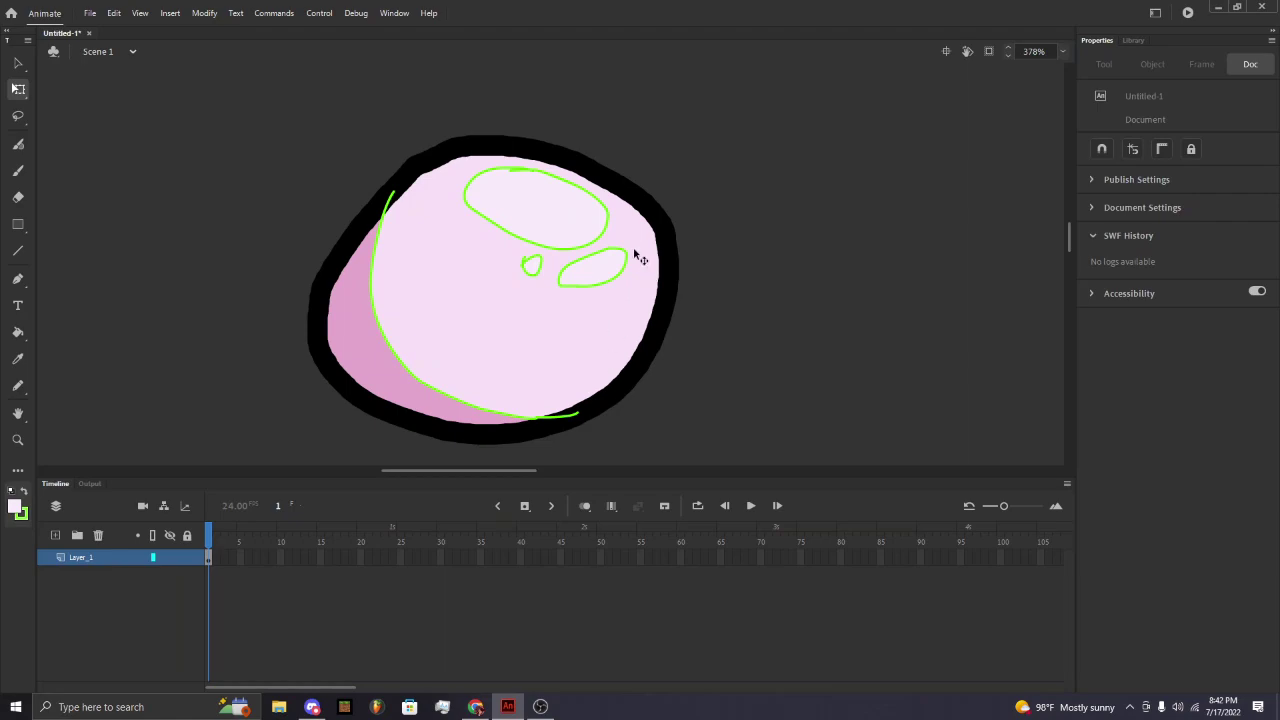
mouse_move(246, 82)
mouse_down()
mouse_move(585, 357)
mouse_move(814, 466)
mouse_up()
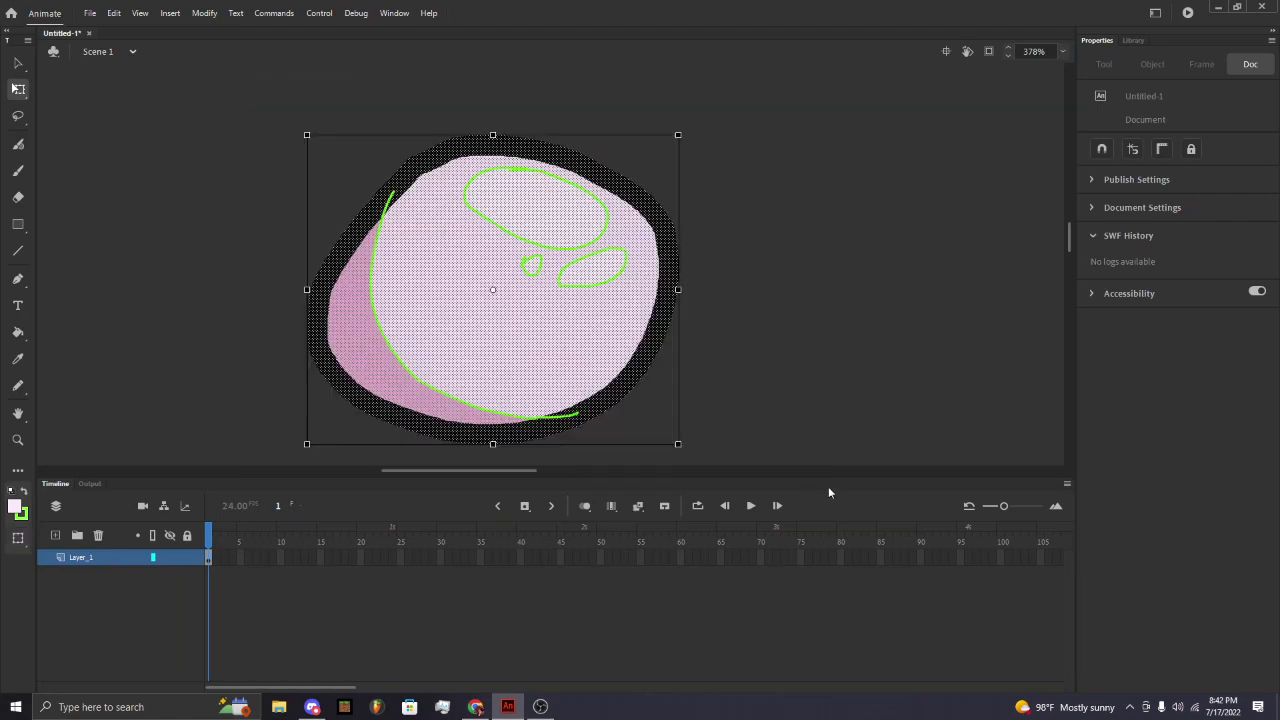
click(22, 515)
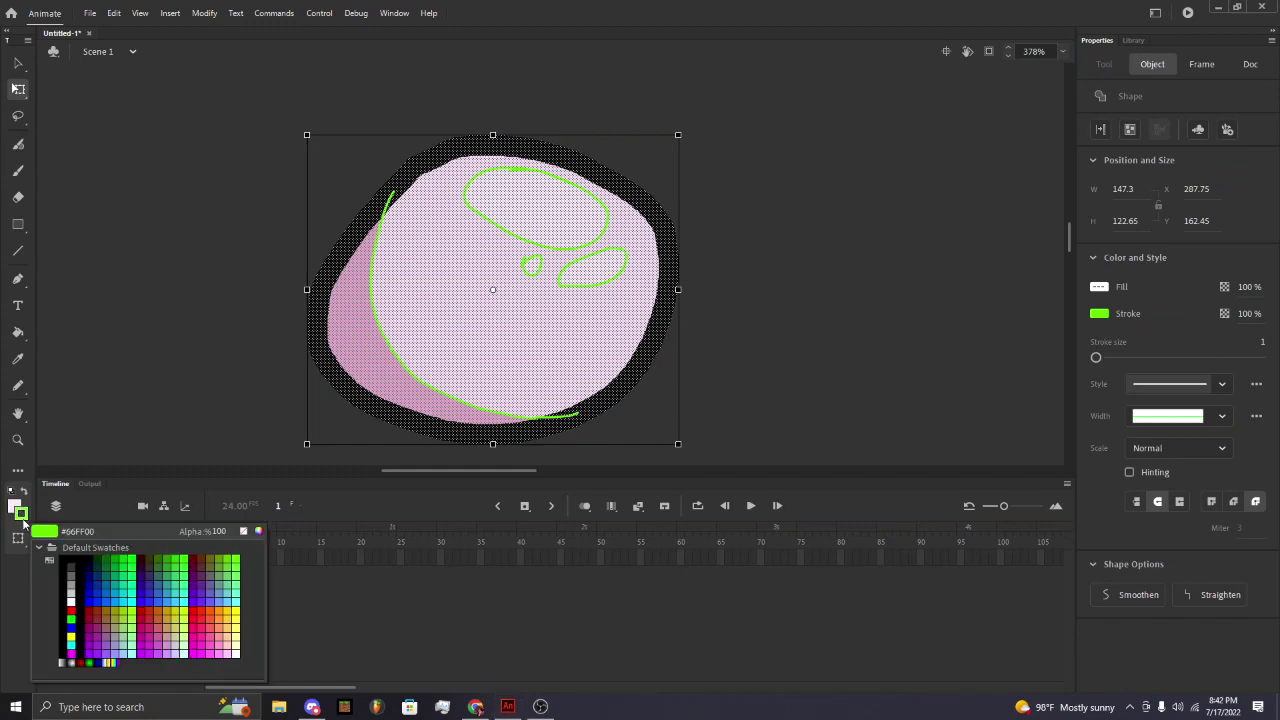
click(244, 534)
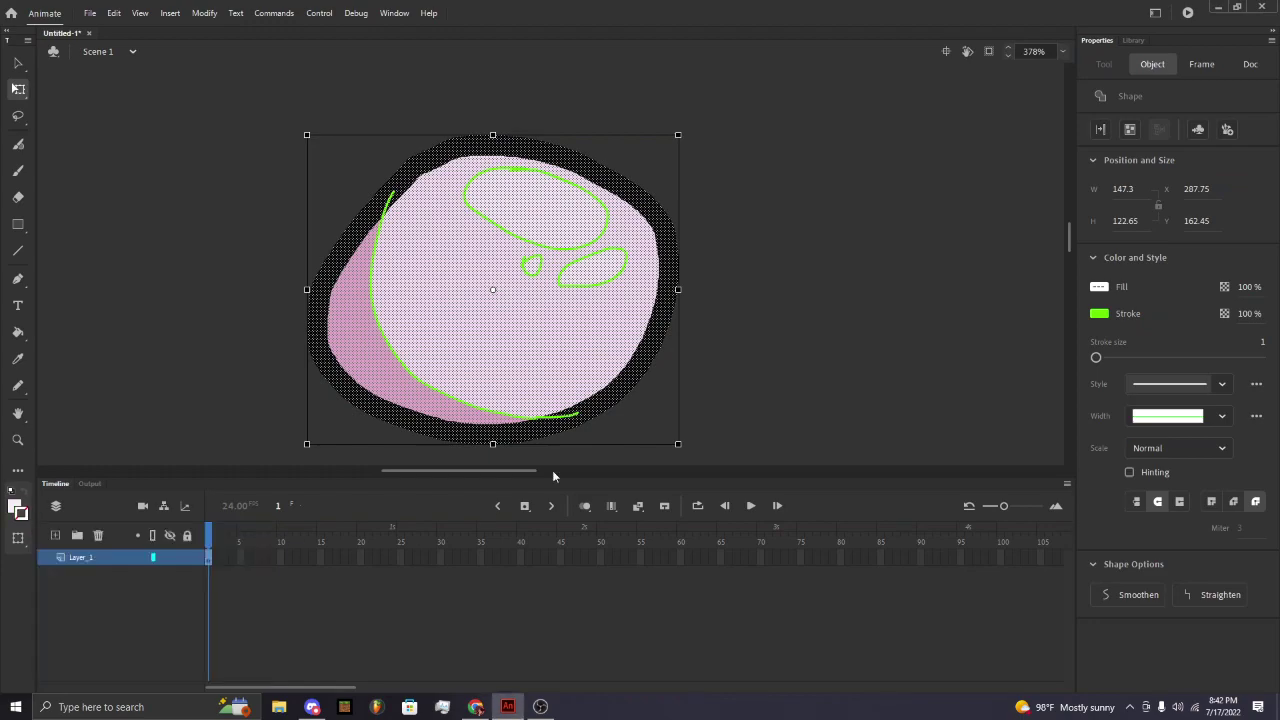
click(874, 261)
scroll(700, 305, down, 1)
scroll(690, 304, up, 3)
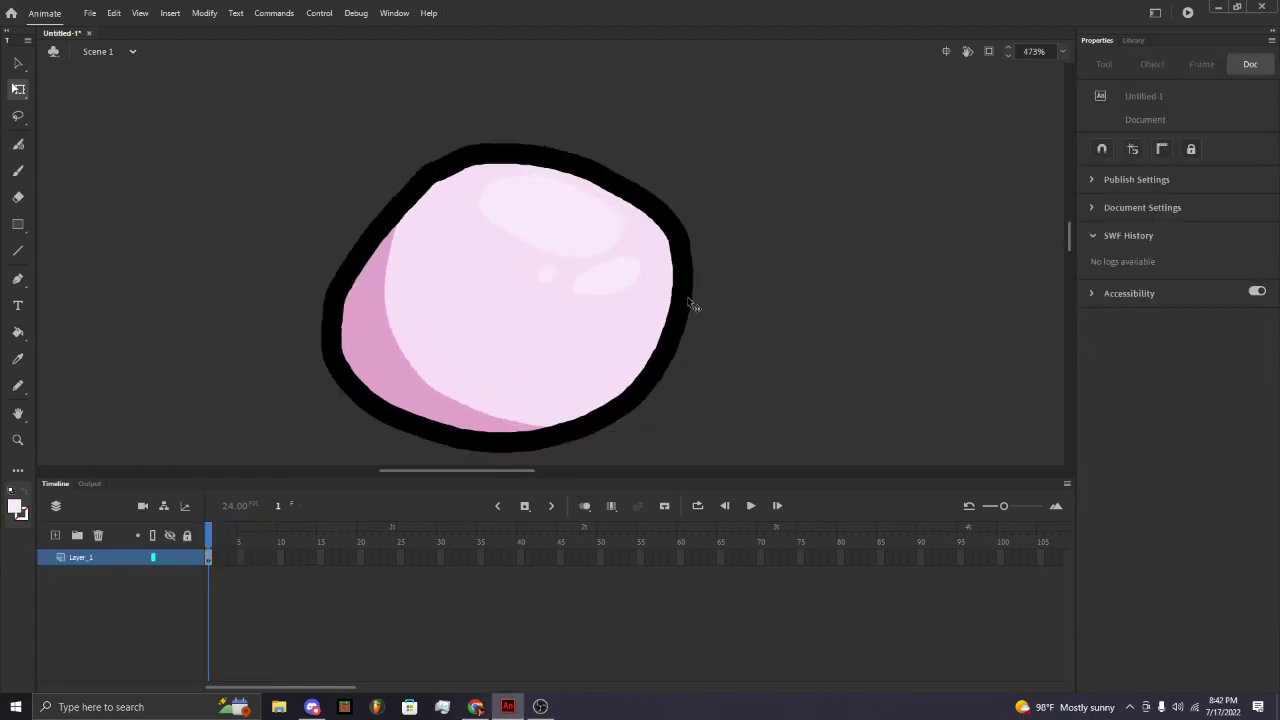
Select the whole drawing and apply Smoothen to it several times to even out its edges.
scroll(540, 415, down, 4)
scroll(538, 411, up, 3)
scroll(538, 411, down, 2)
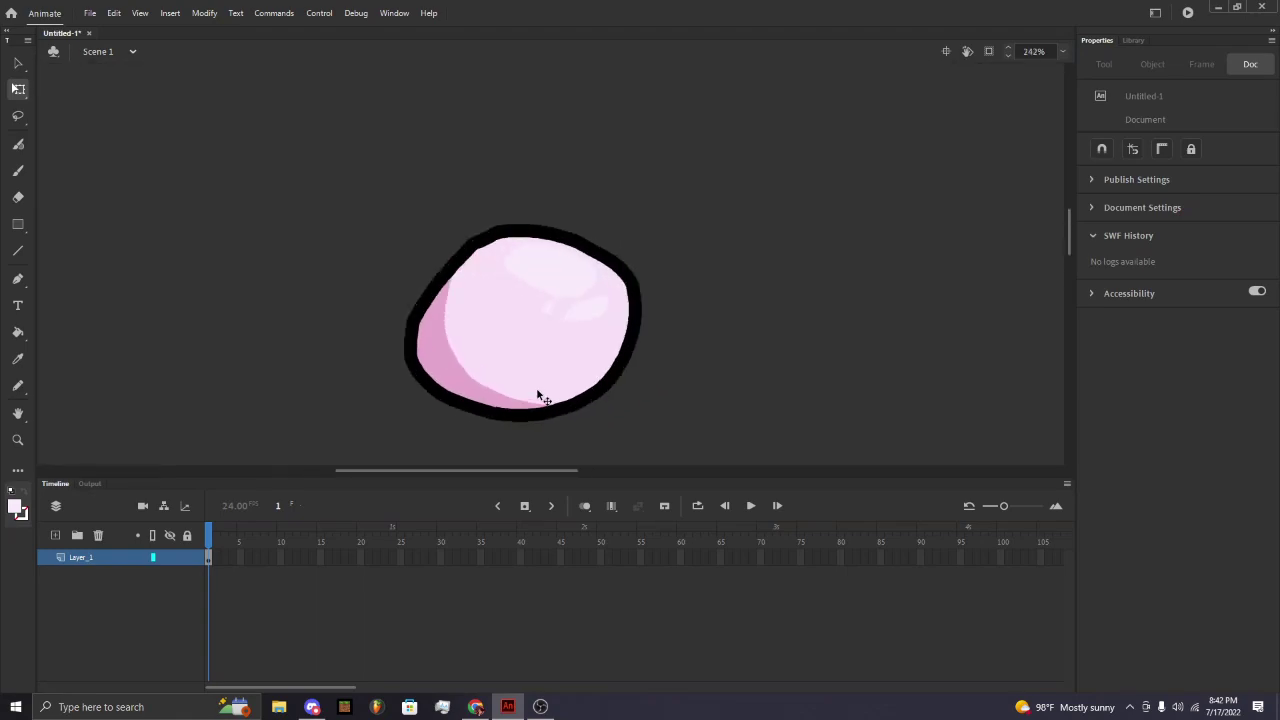
scroll(536, 385, up, 2)
scroll(748, 252, down, 1)
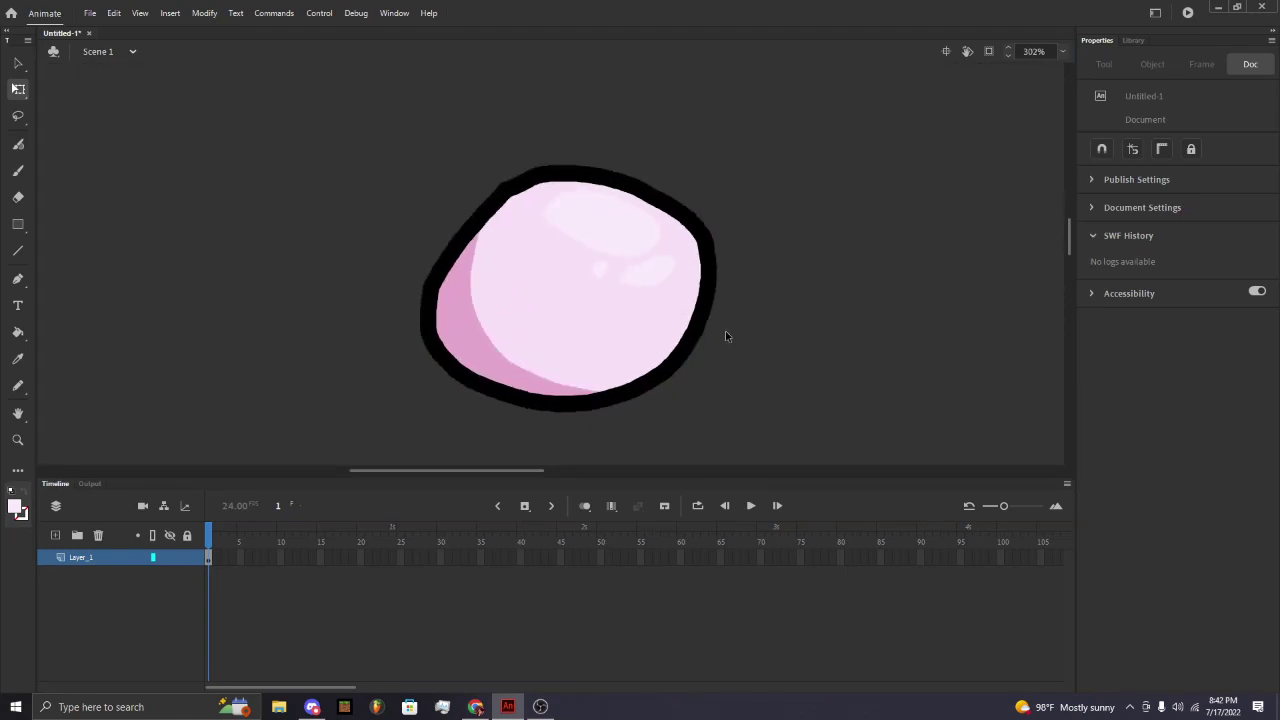
drag(830, 139, 378, 434)
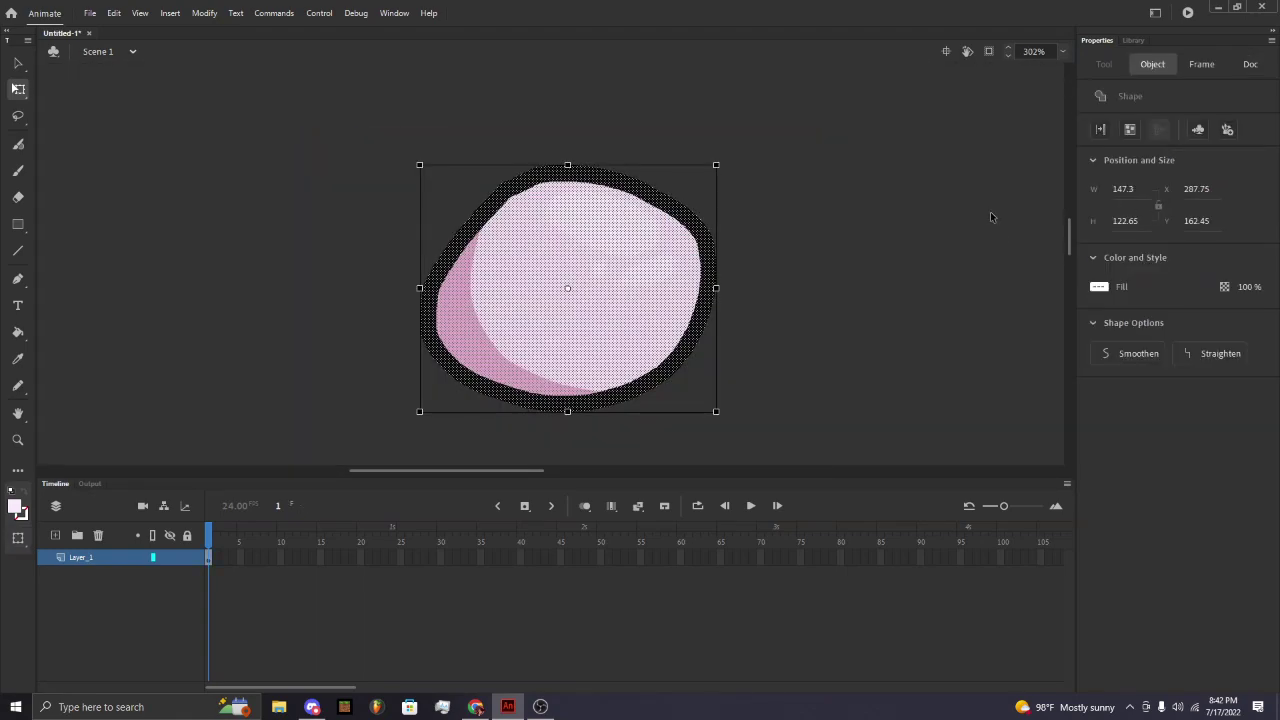
click(1134, 353)
click(1134, 353)
click(930, 290)
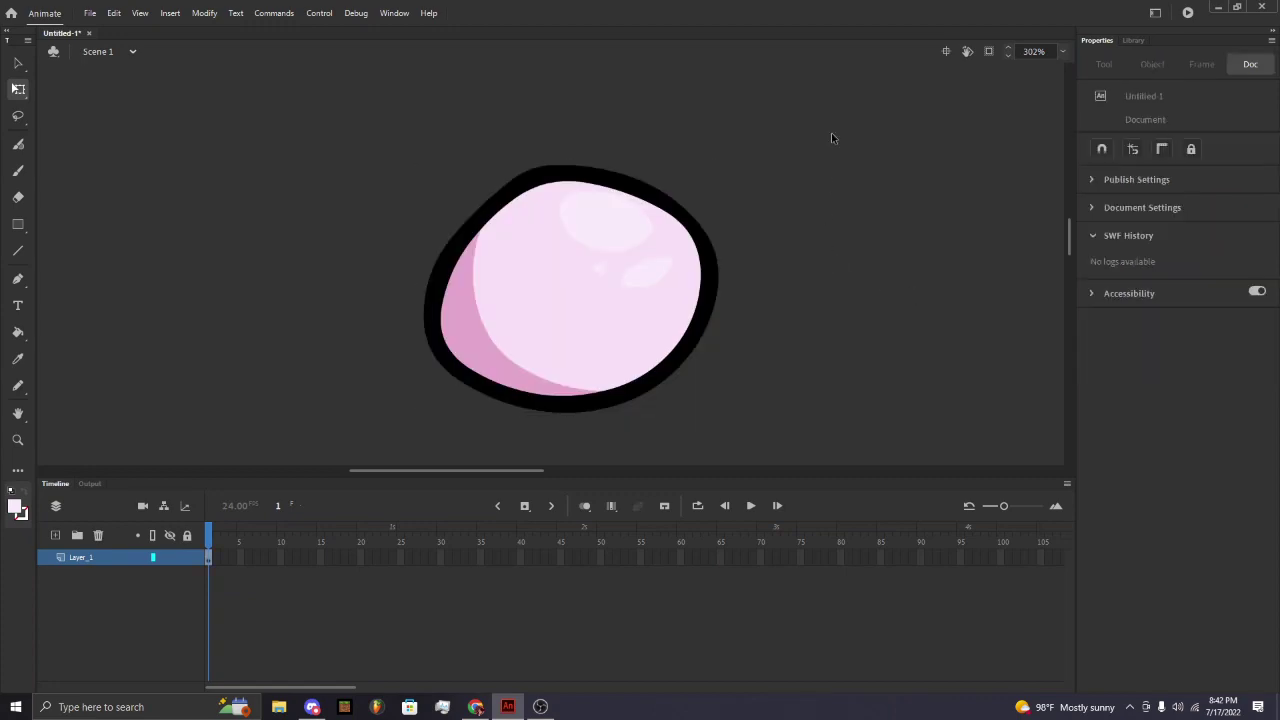
drag(833, 134, 286, 478)
click(1136, 352)
click(810, 290)
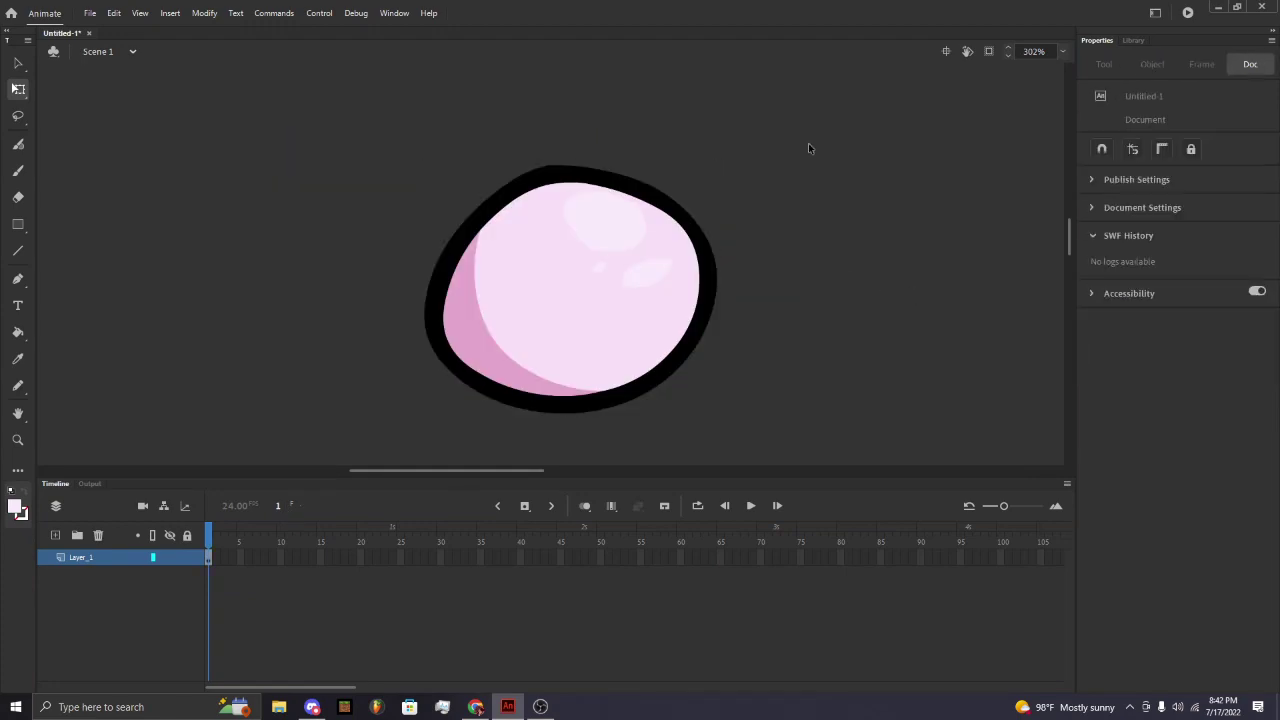
Select the whole drawing again, apply Straighten to it repeatedly, and deselect it.
drag(843, 105, 349, 466)
click(1202, 357)
click(1202, 357)
click(1202, 357)
click(1202, 357)
click(1202, 357)
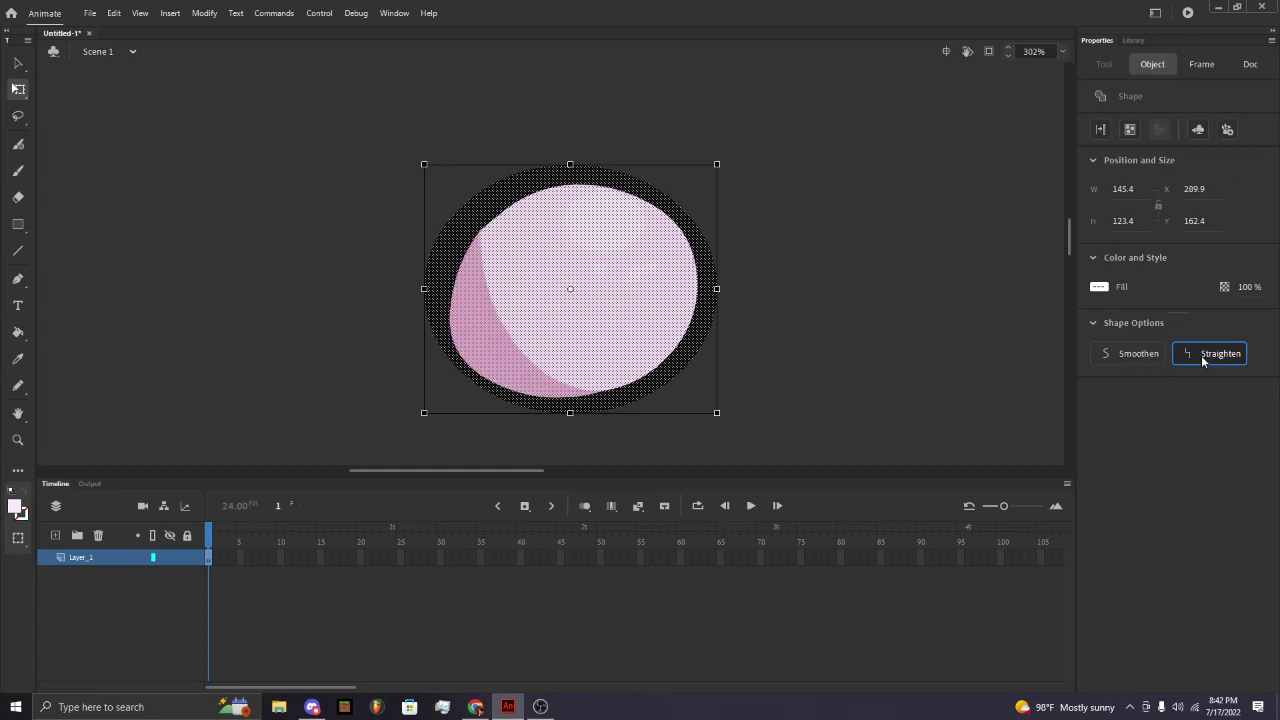
click(1202, 357)
click(838, 296)
Examine the straightened outline, shading and highlights at several zoom levels.
scroll(624, 288, up, 4)
scroll(623, 286, down, 4)
scroll(626, 289, up, 2)
click(626, 289)
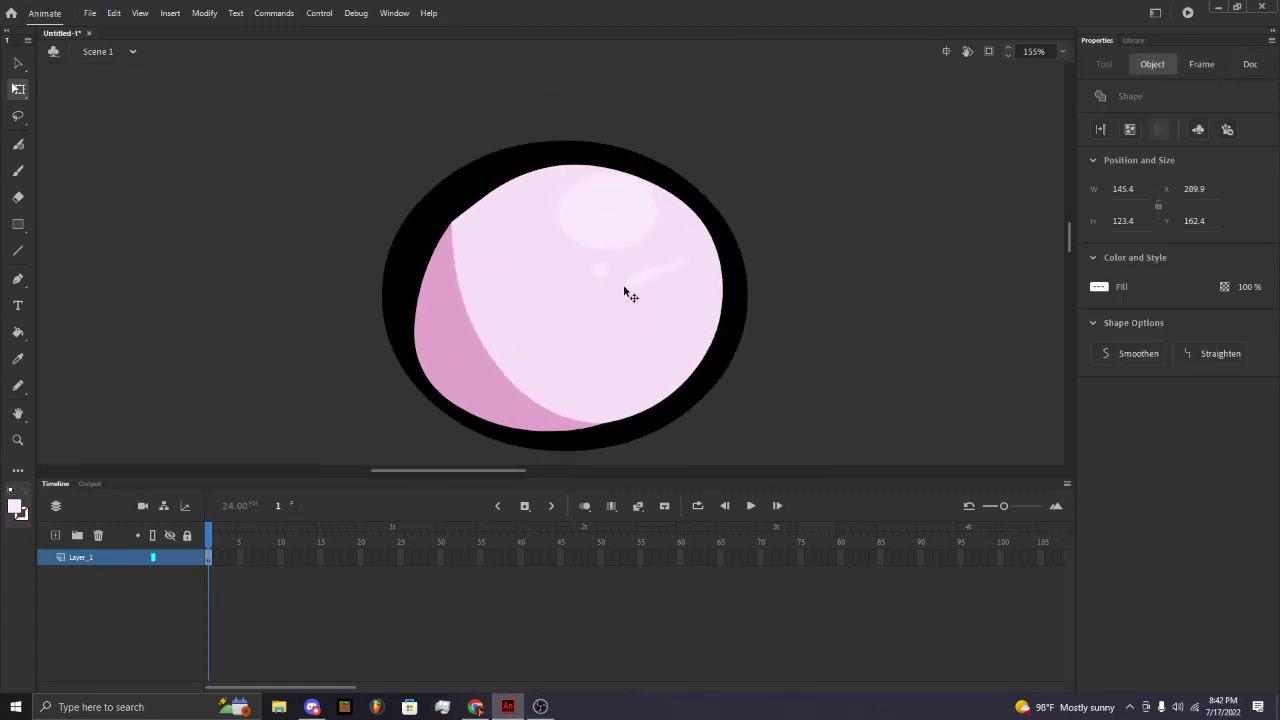
scroll(629, 294, down, 3)
scroll(700, 264, up, 2)
click(680, 285)
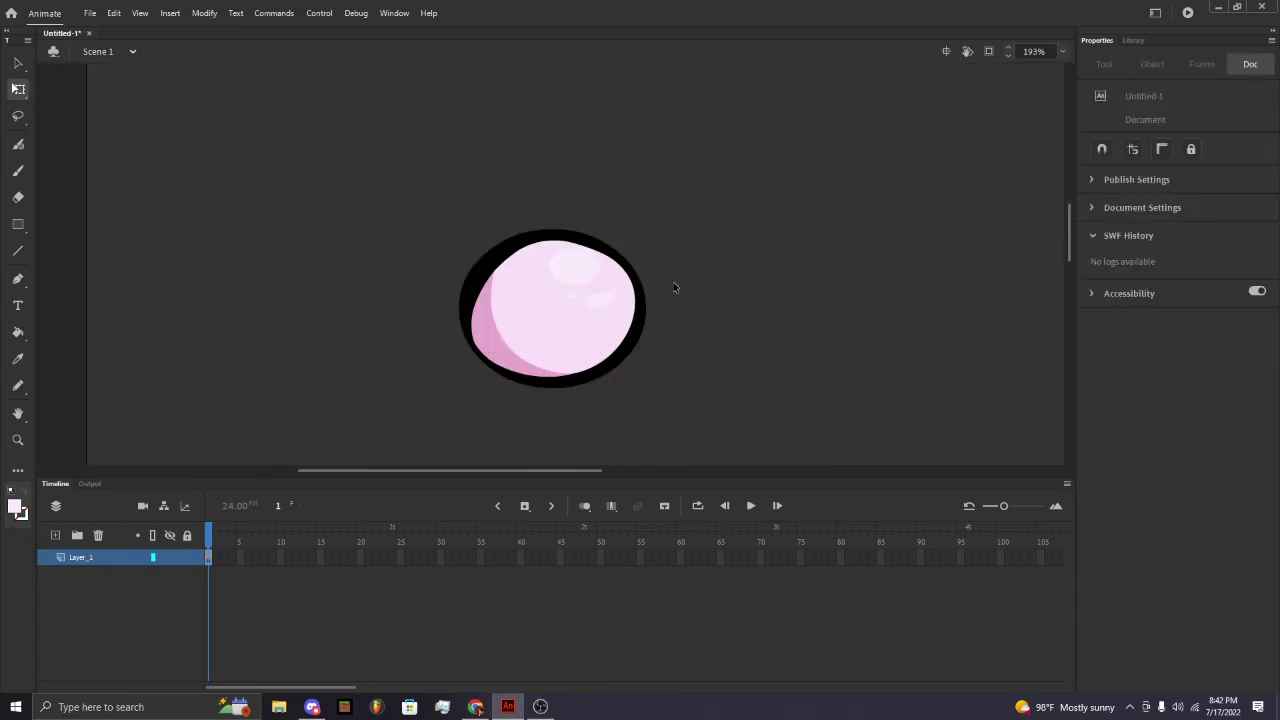
scroll(680, 290, down, 3)
scroll(689, 300, up, 2)
scroll(690, 300, up, 1)
drag(768, 152, 157, 464)
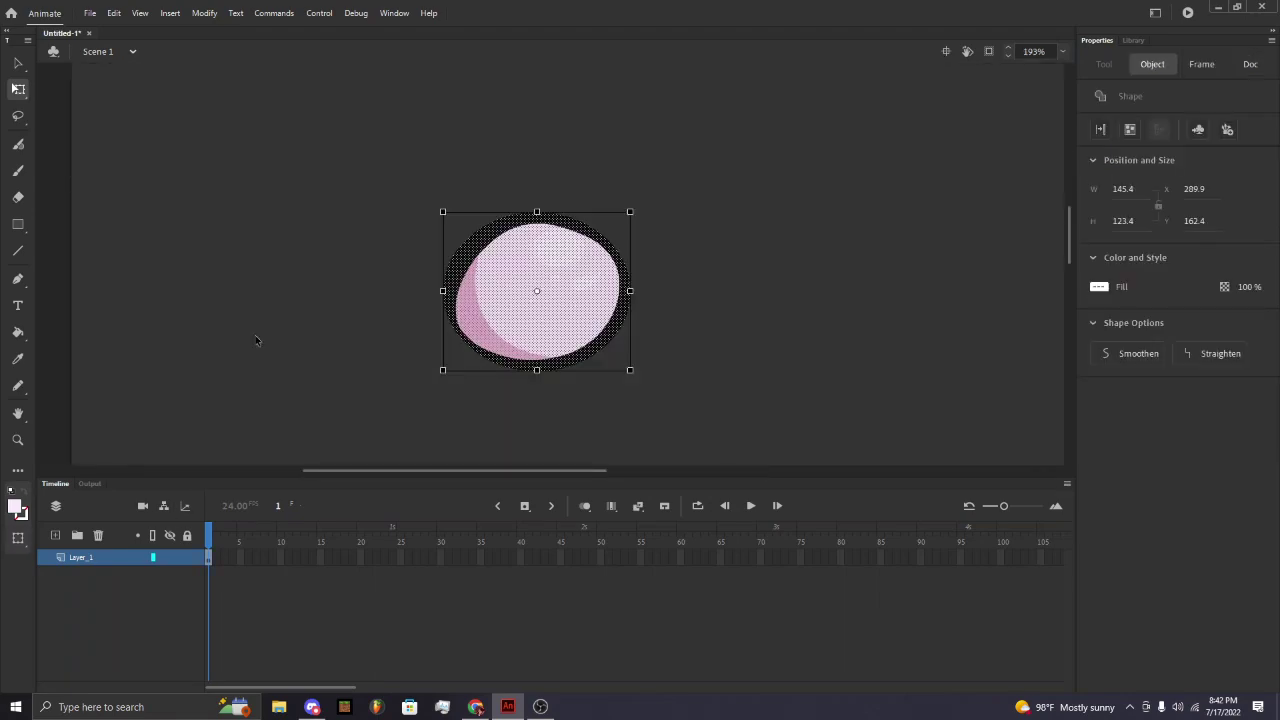
click(79, 126)
click(18, 197)
scroll(552, 265, up, 4)
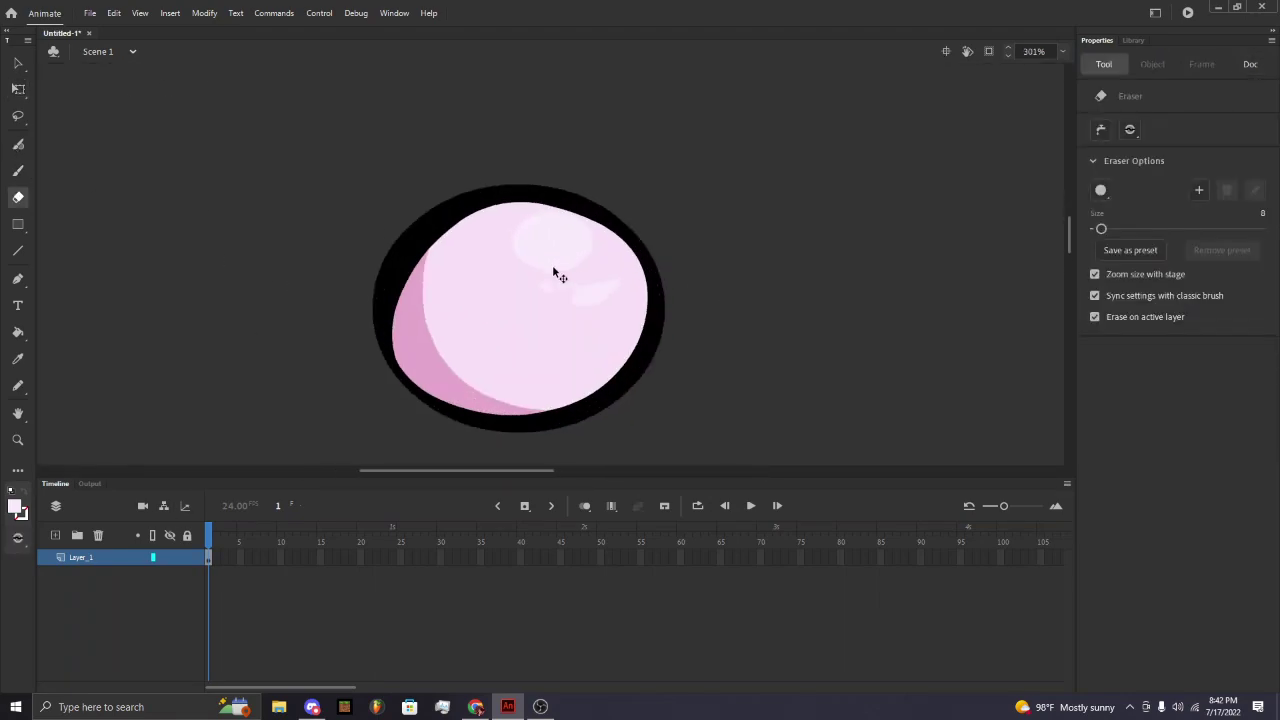
mouse_move(503, 306)
mouse_down()
mouse_move(514, 269)
mouse_move(530, 292)
mouse_up()
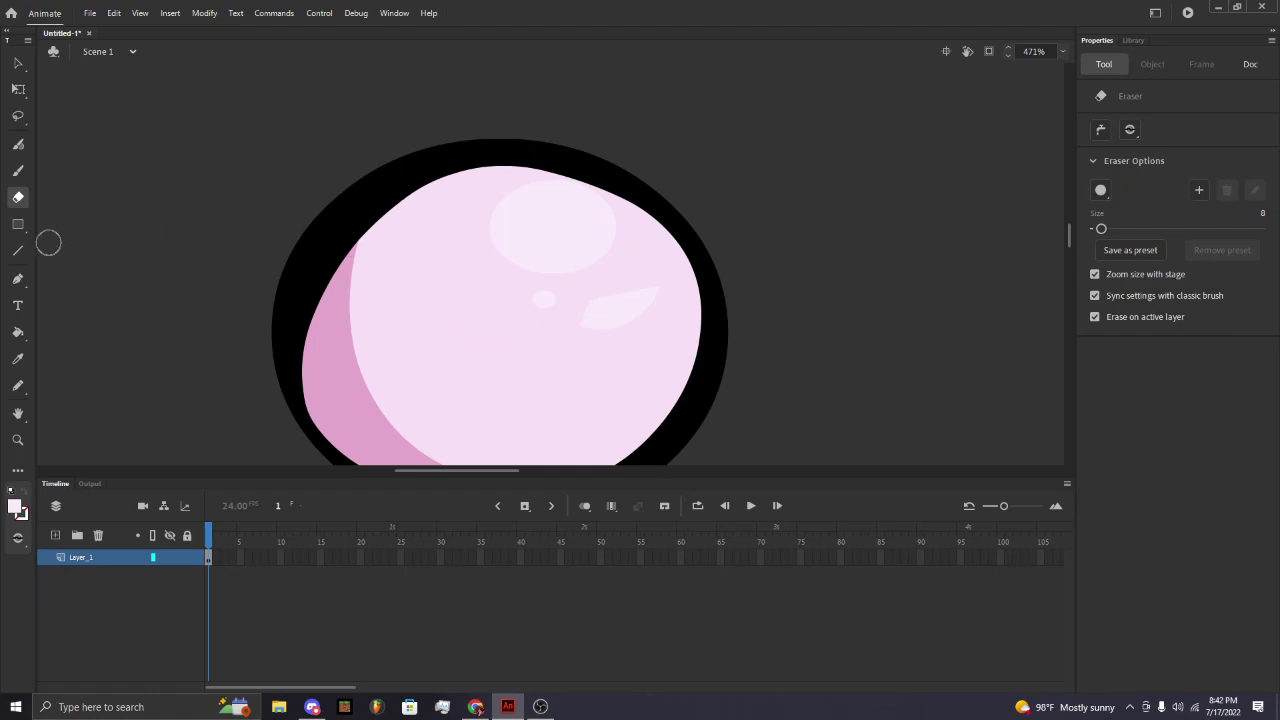
Delete the drawing's black outline using Free Transform to select it, and undo the deletion.
click(18, 89)
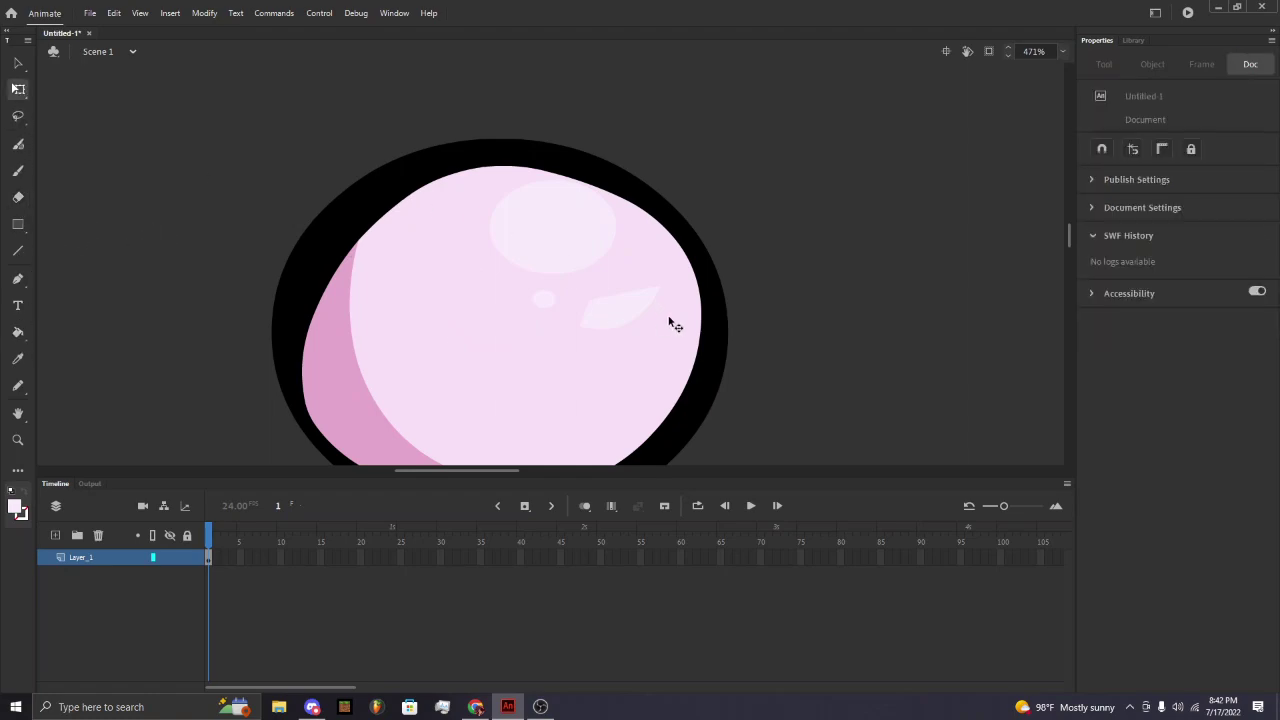
scroll(514, 351, up, 1)
scroll(660, 260, down, 2)
scroll(491, 200, up, 1)
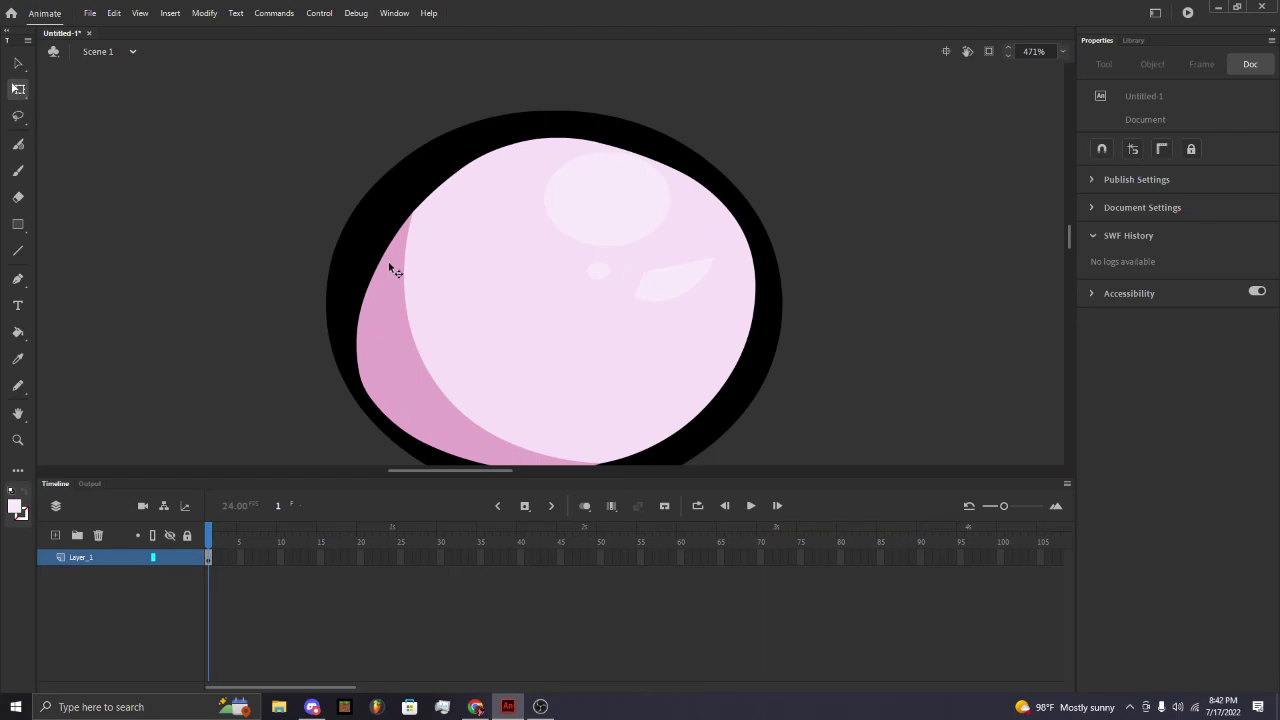
click(367, 204)
key(Delete)
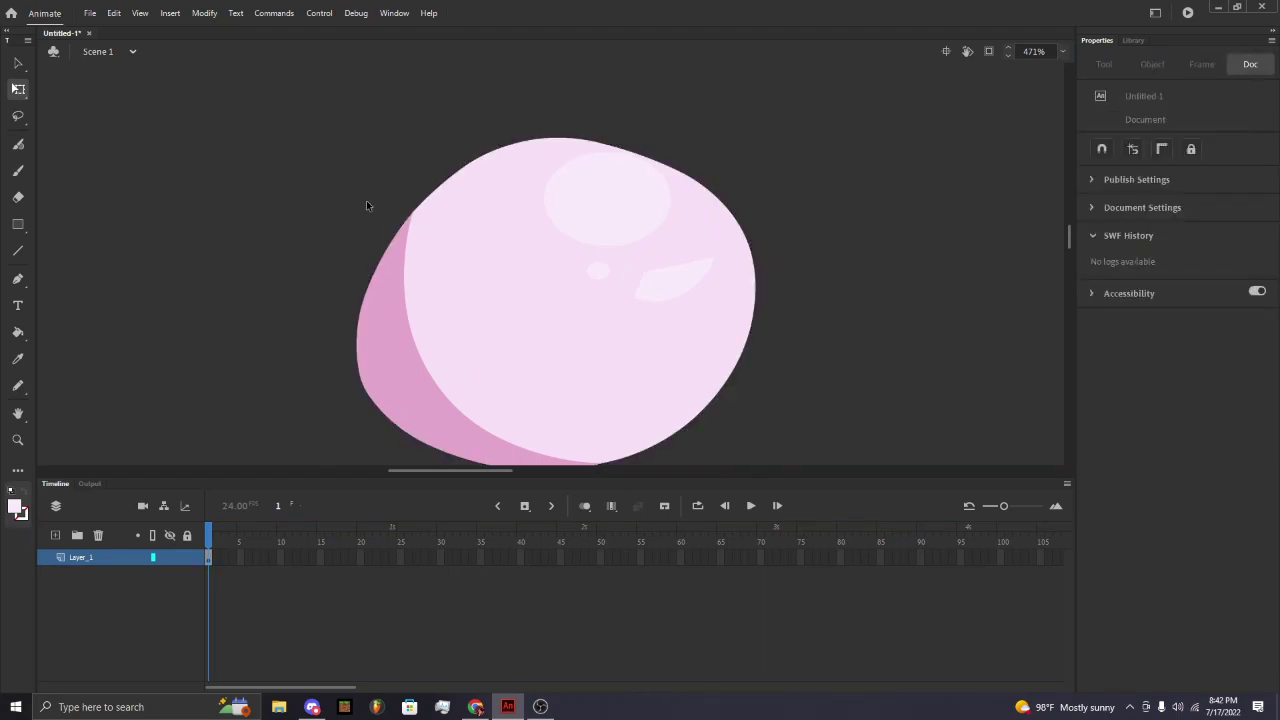
key(ctrl+z)
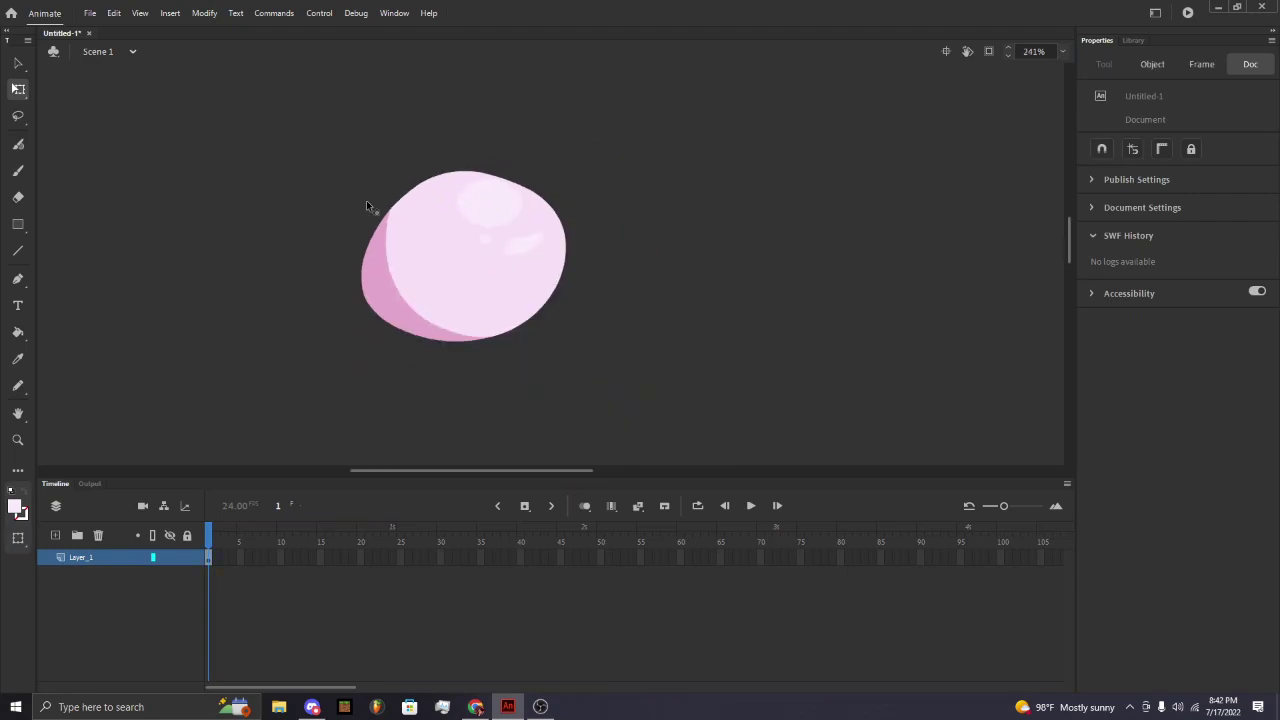
click(243, 212)
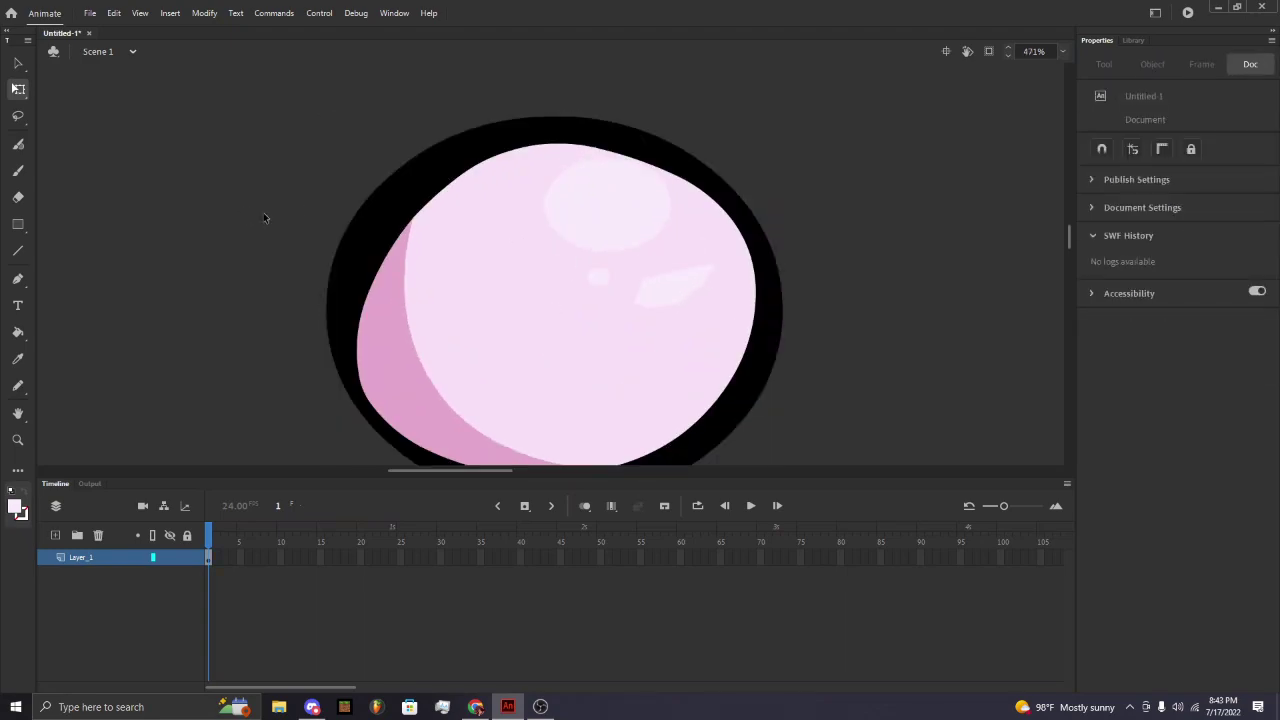
Select each of the three highlights on the pink shape individually with Free Transform, and deselect them.
scroll(527, 369, down, 5)
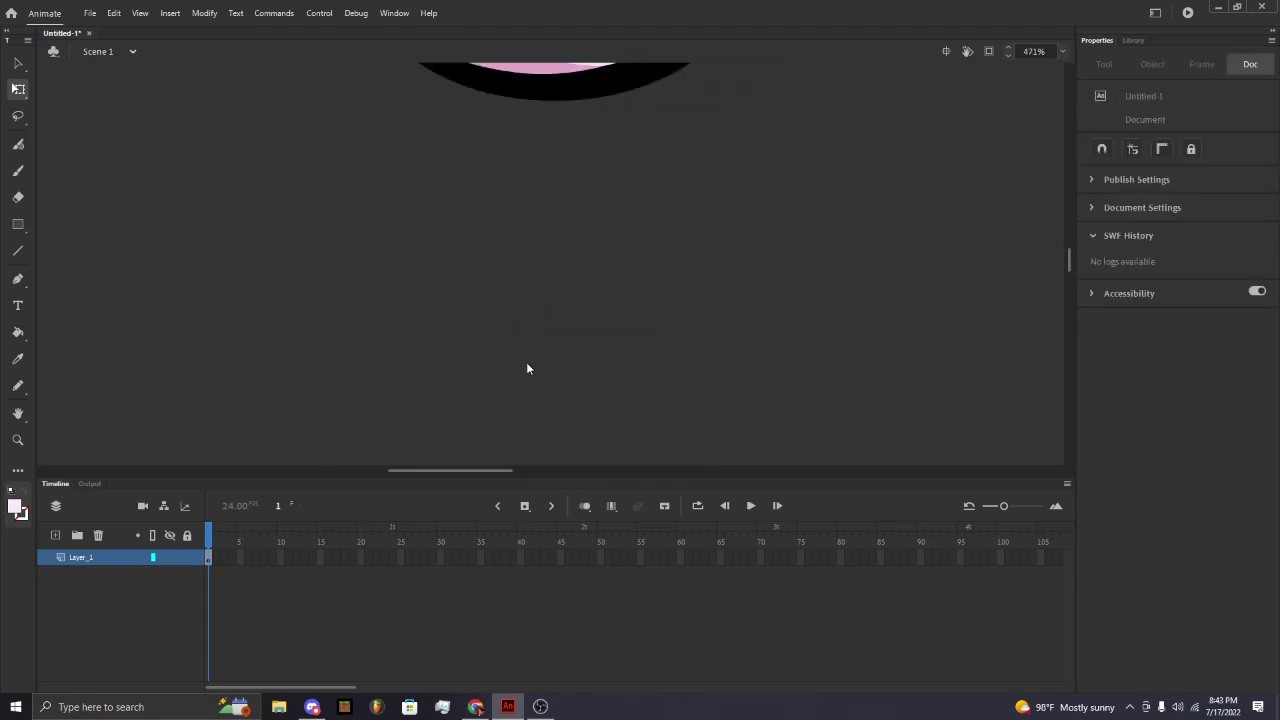
scroll(527, 369, up, 5)
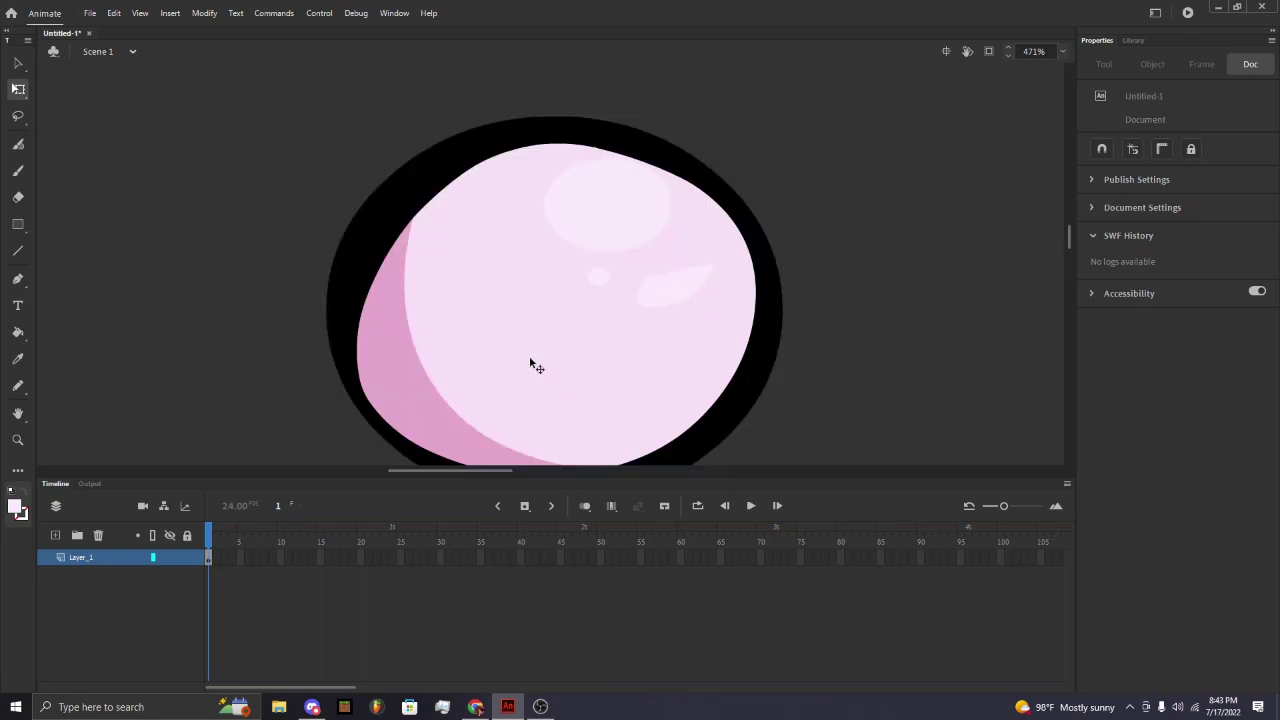
click(617, 214)
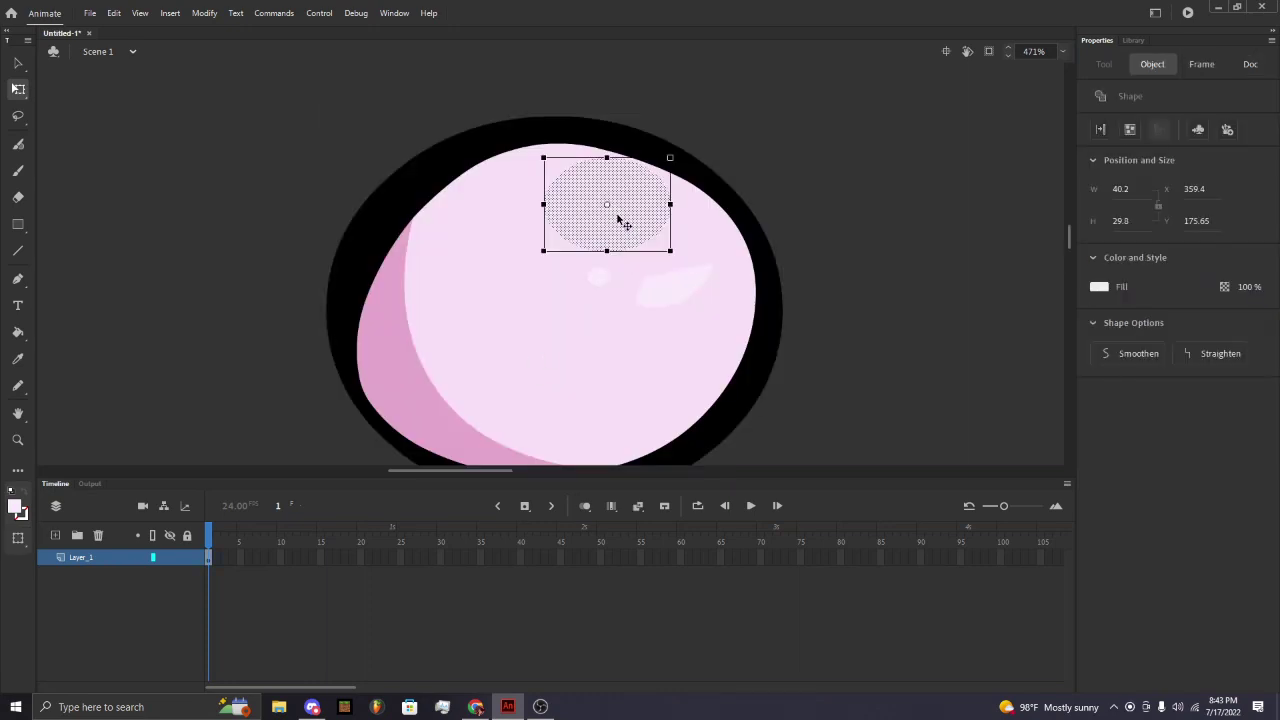
click(671, 299)
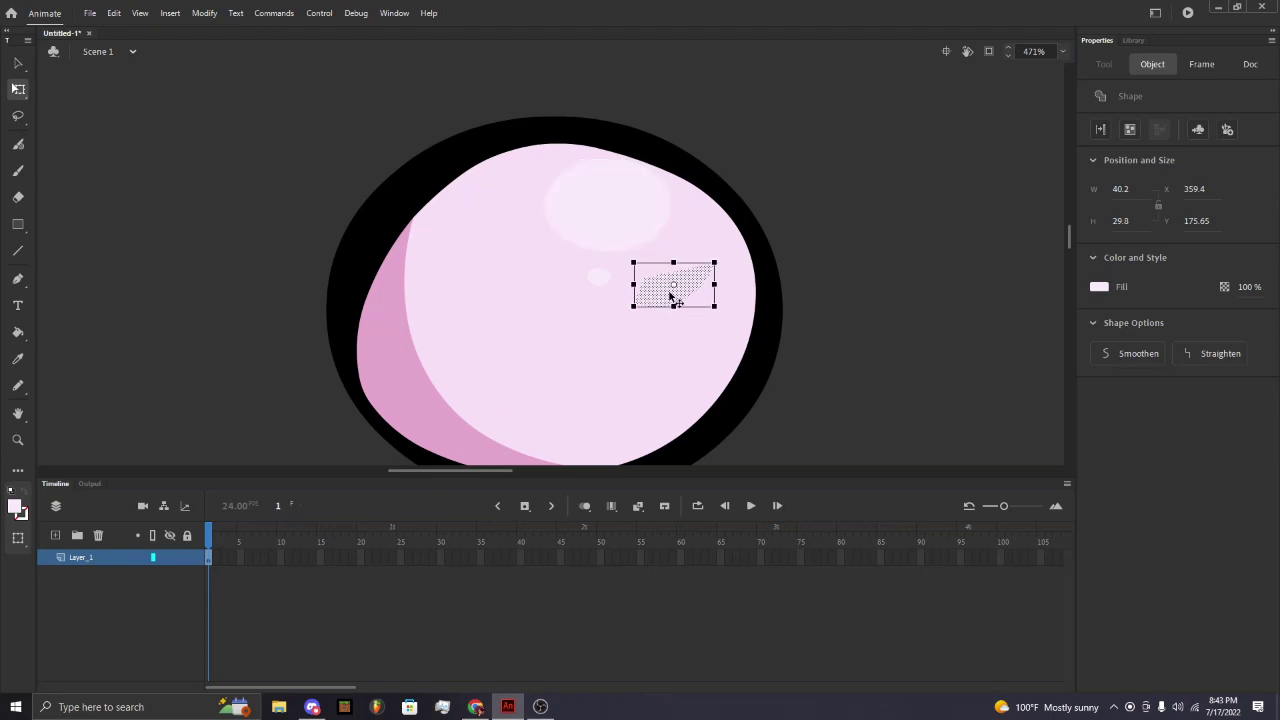
click(603, 278)
click(825, 221)
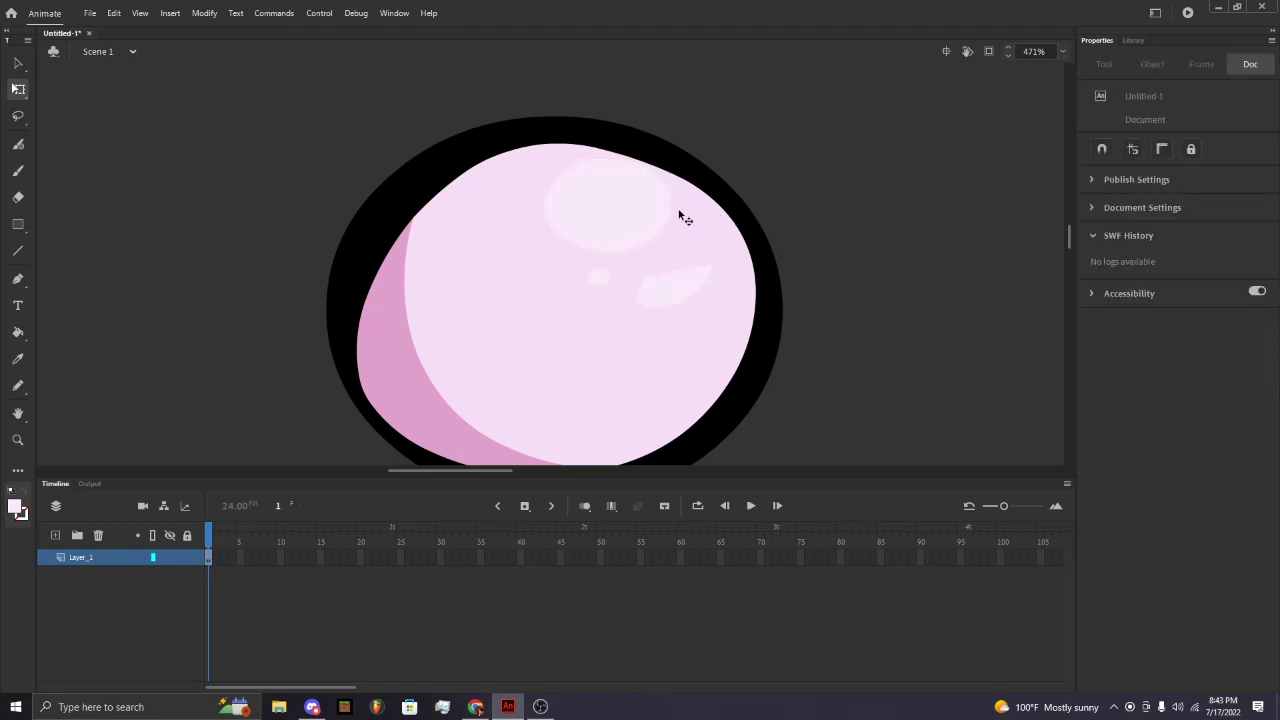
Delete the three highlights and the darker pink shading together, and undo the deletion.
click(637, 223)
shift+click(602, 277)
shift+click(710, 291)
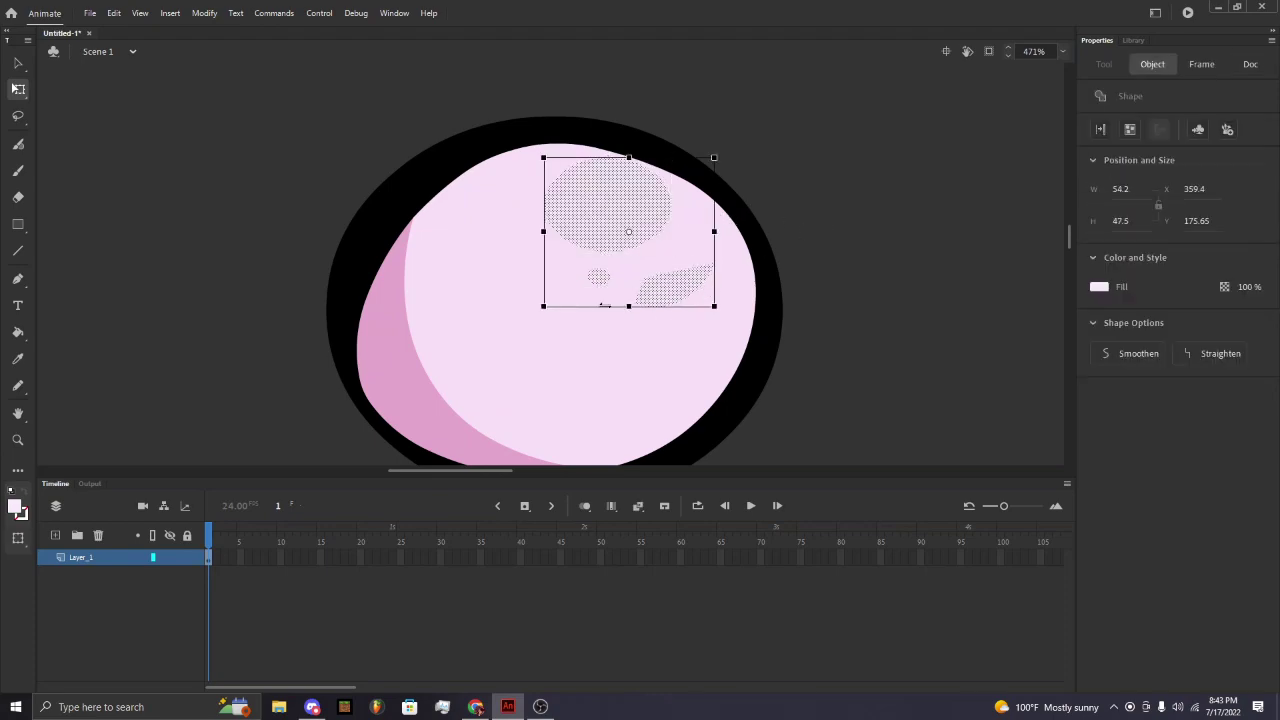
shift+click(426, 397)
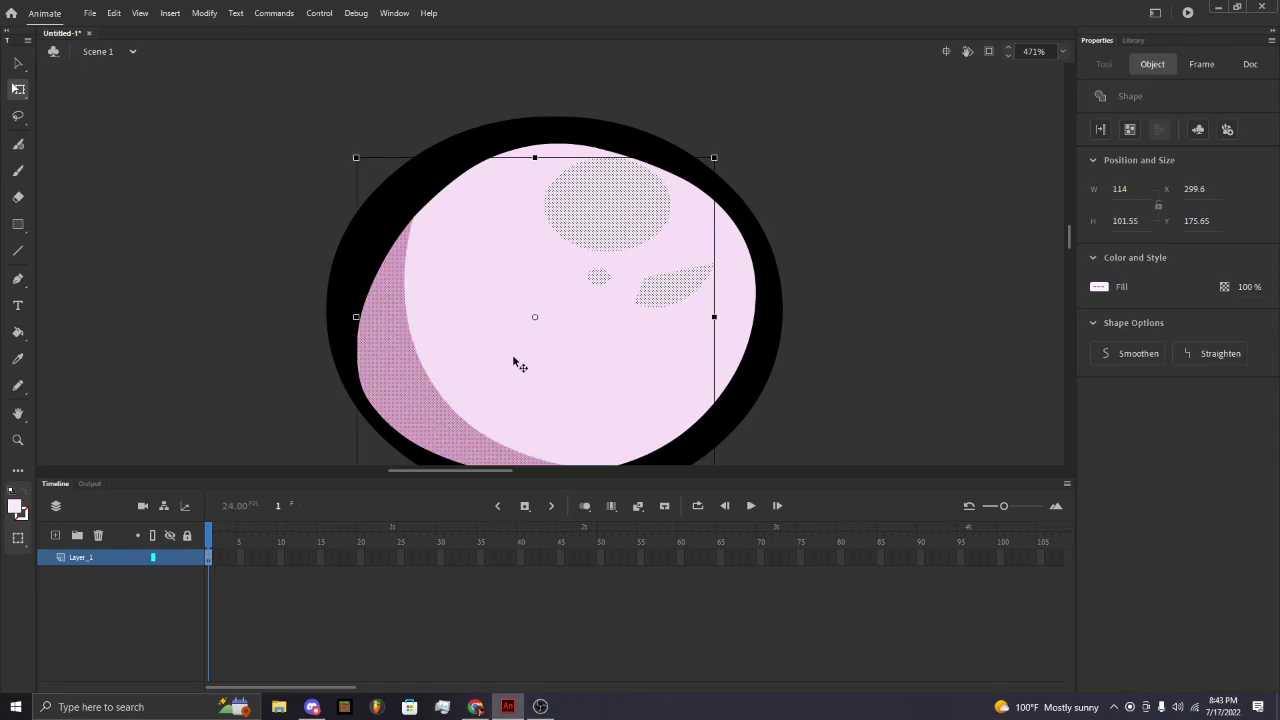
key(Delete)
scroll(565, 290, down, 3)
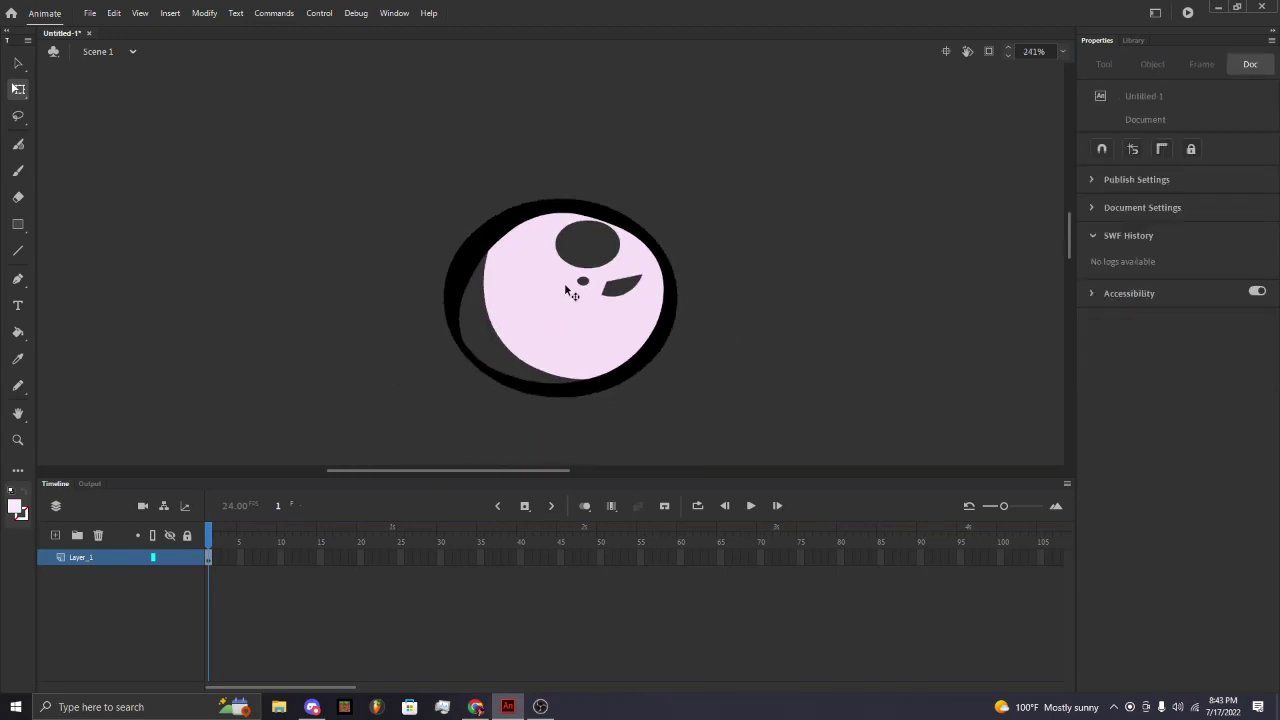
scroll(565, 290, up, 5)
scroll(565, 290, down, 4)
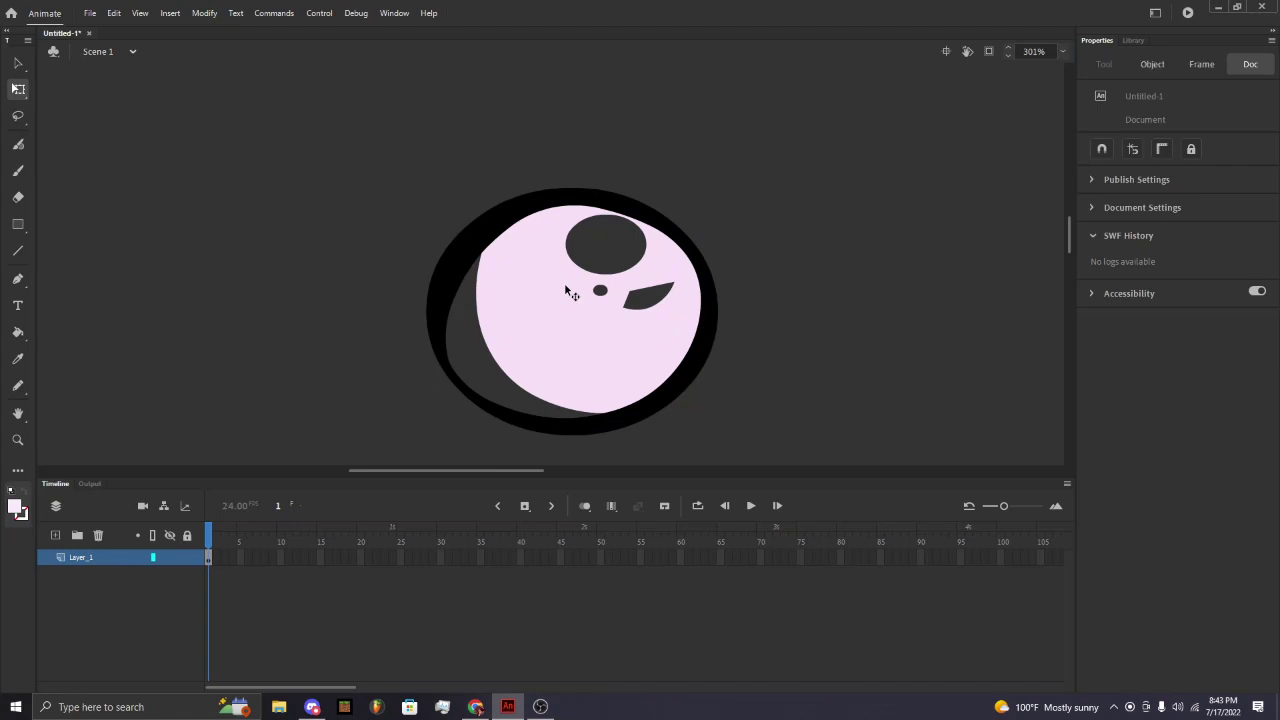
key(ctrl+z)
click(787, 244)
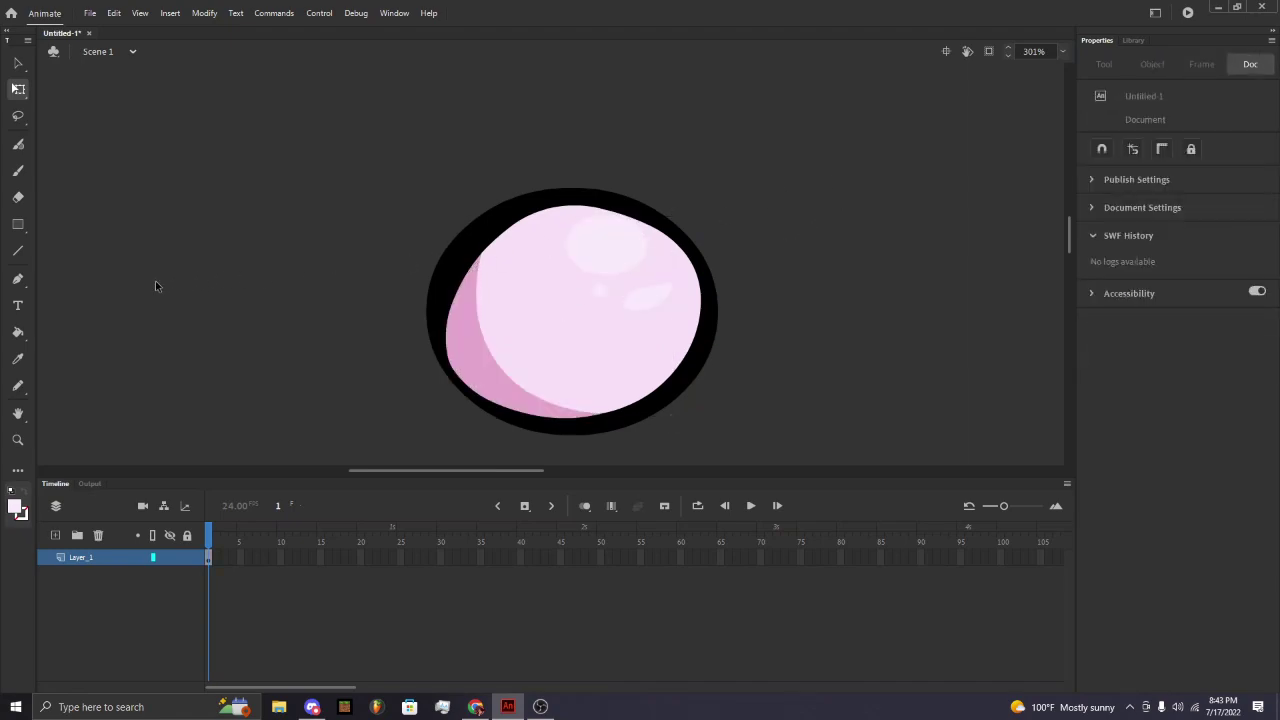
Select the upper-left part of the drawing with the Lasso, move it upward with Free Transform, undo the move and deselect.
click(18, 171)
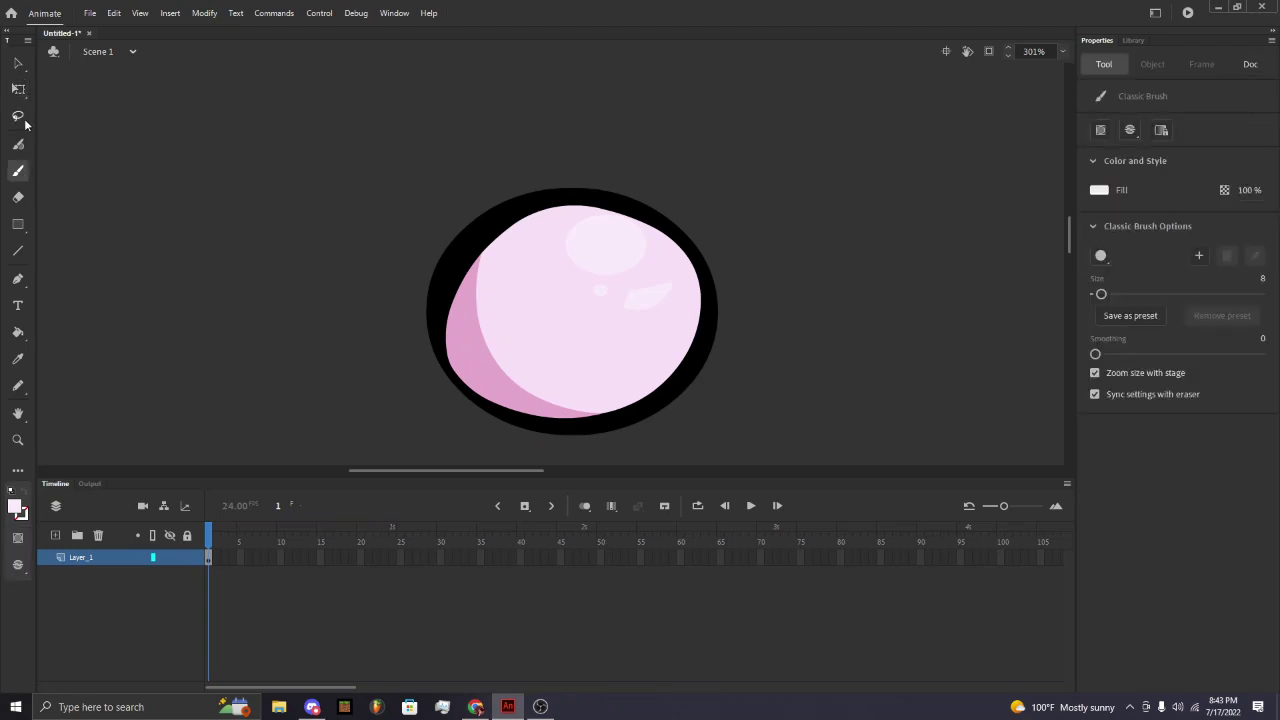
click(18, 115)
mouse_move(572, 150)
mouse_down()
mouse_move(406, 229)
mouse_move(386, 288)
mouse_move(392, 357)
mouse_move(483, 383)
mouse_move(615, 308)
mouse_move(640, 212)
mouse_move(611, 155)
mouse_move(575, 150)
mouse_up()
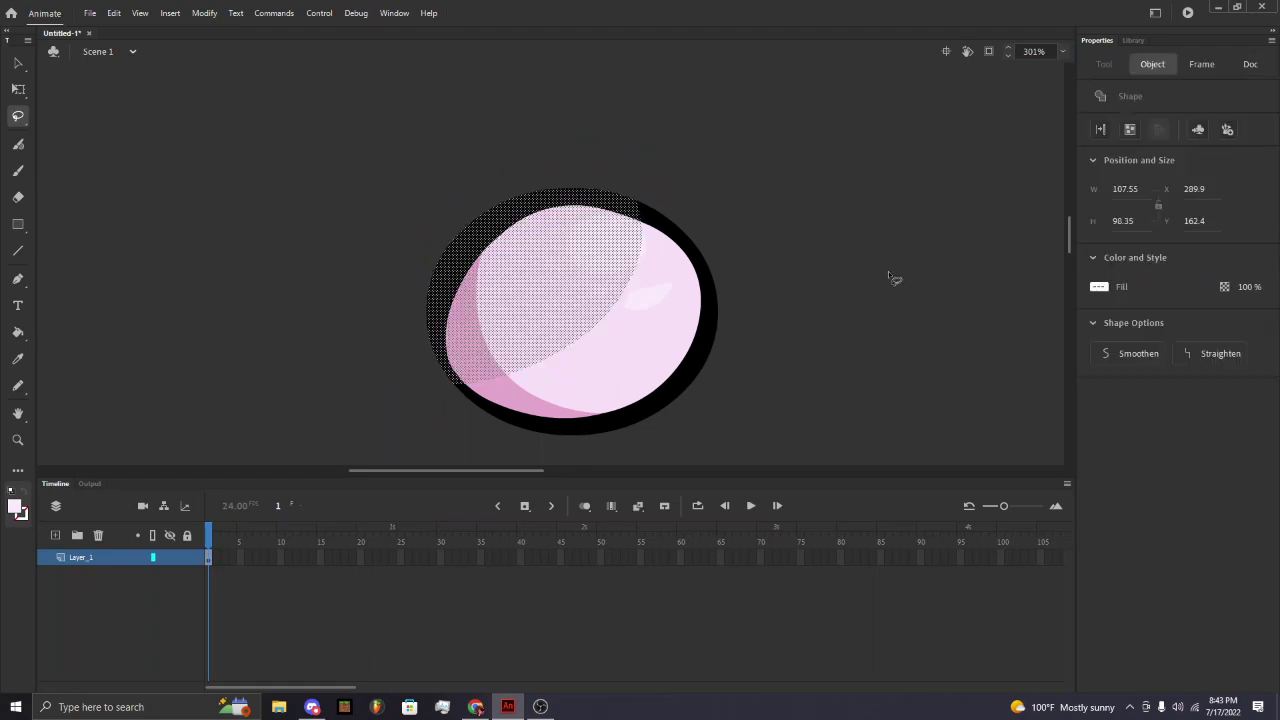
key(ctrl+t)
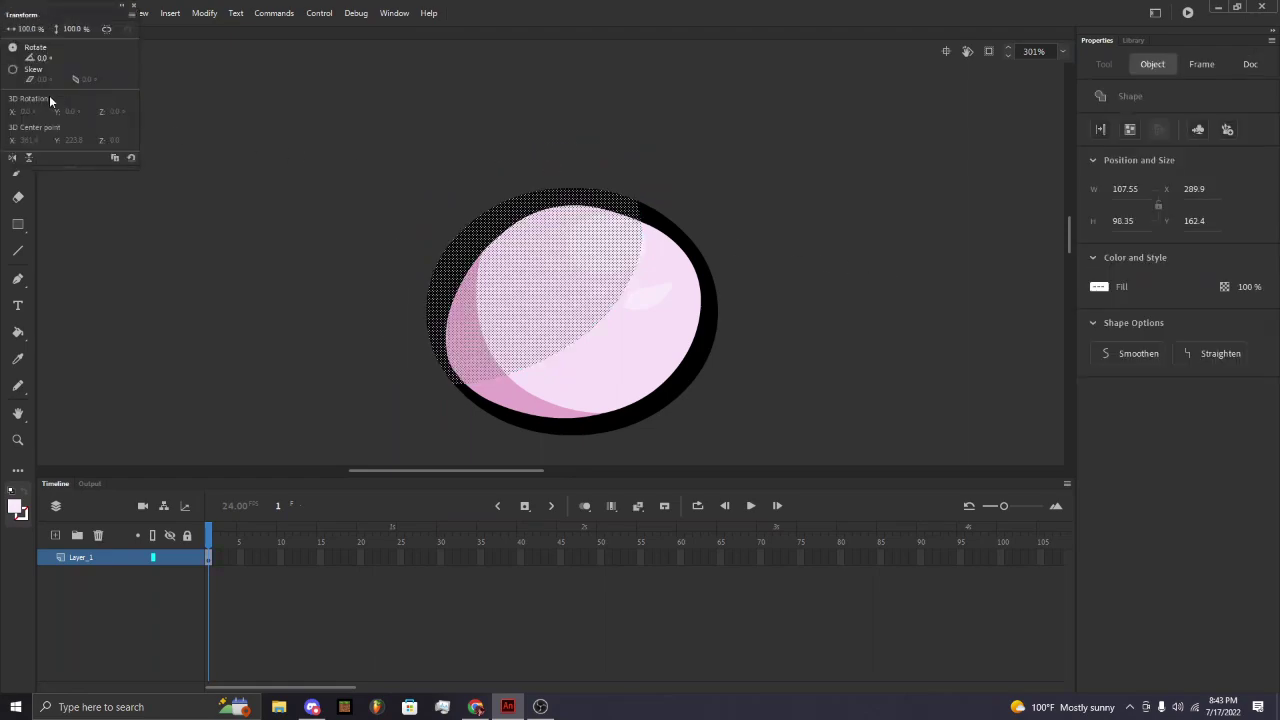
click(134, 6)
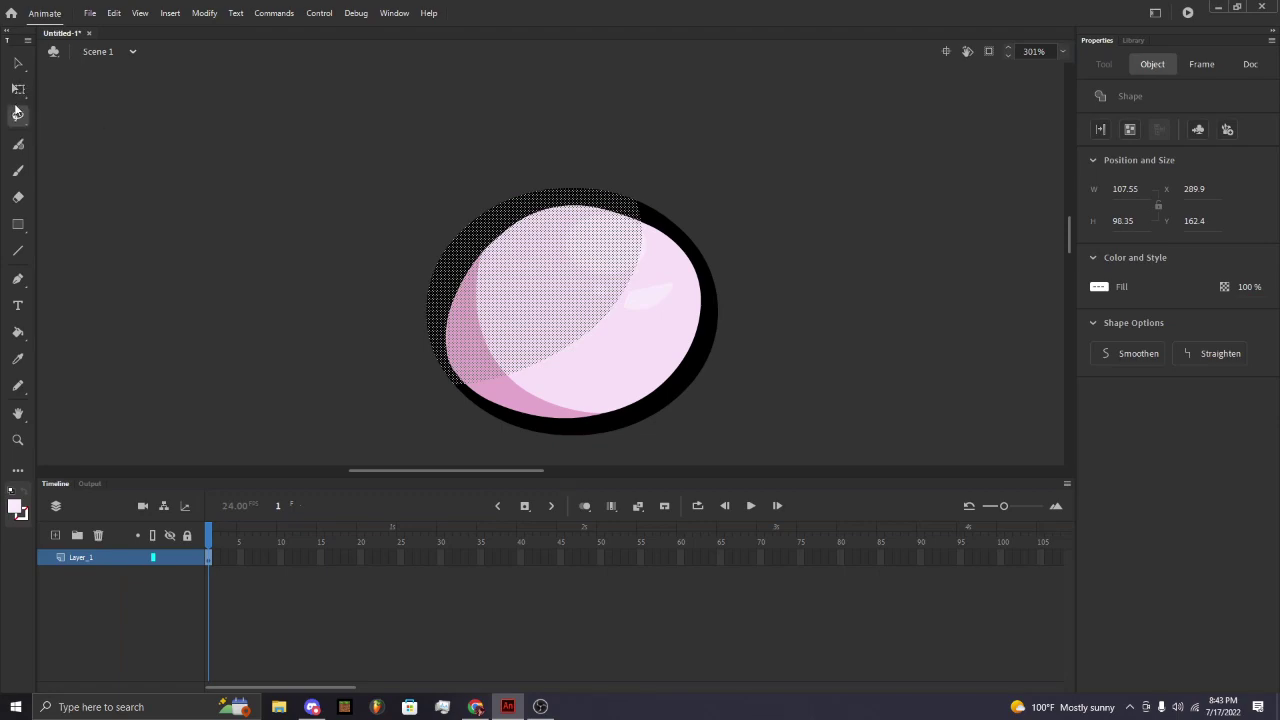
click(22, 90)
drag(555, 283, 560, 203)
key(ctrl+z)
key(ctrl+z)
key(ctrl+z)
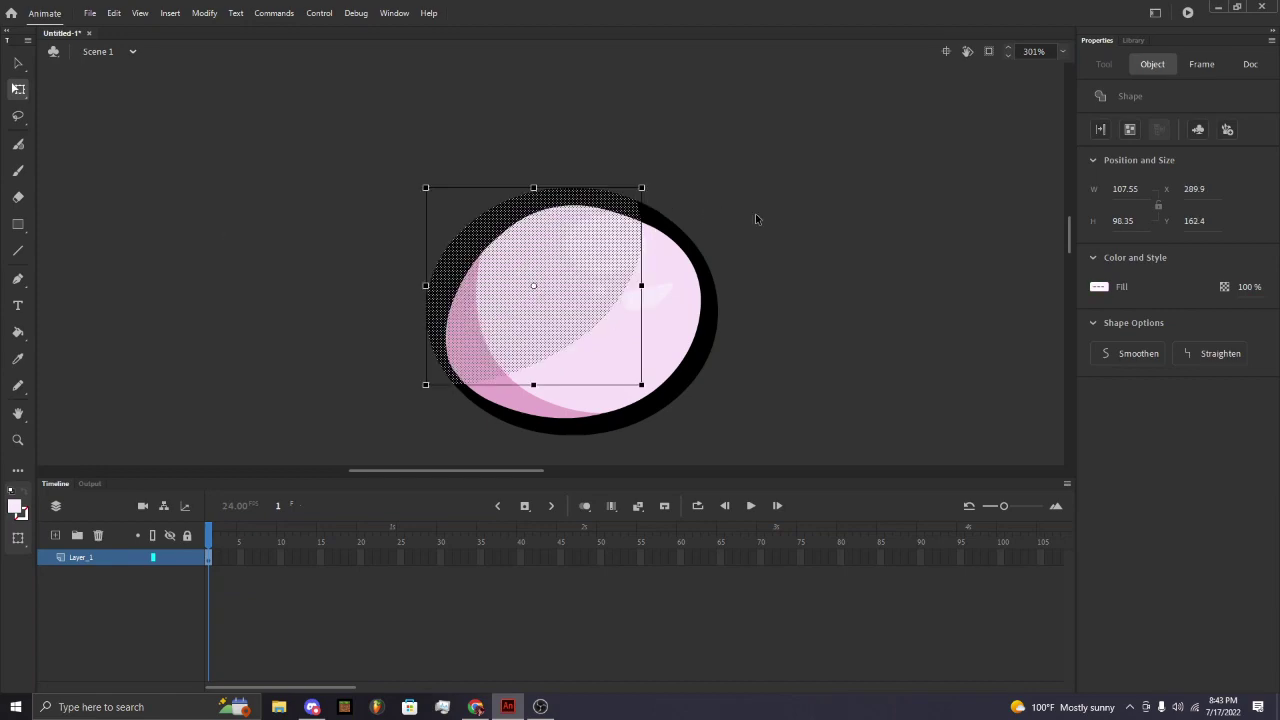
click(755, 213)
Select the whole drawing and delete it from the stage.
scroll(660, 222, down, 3)
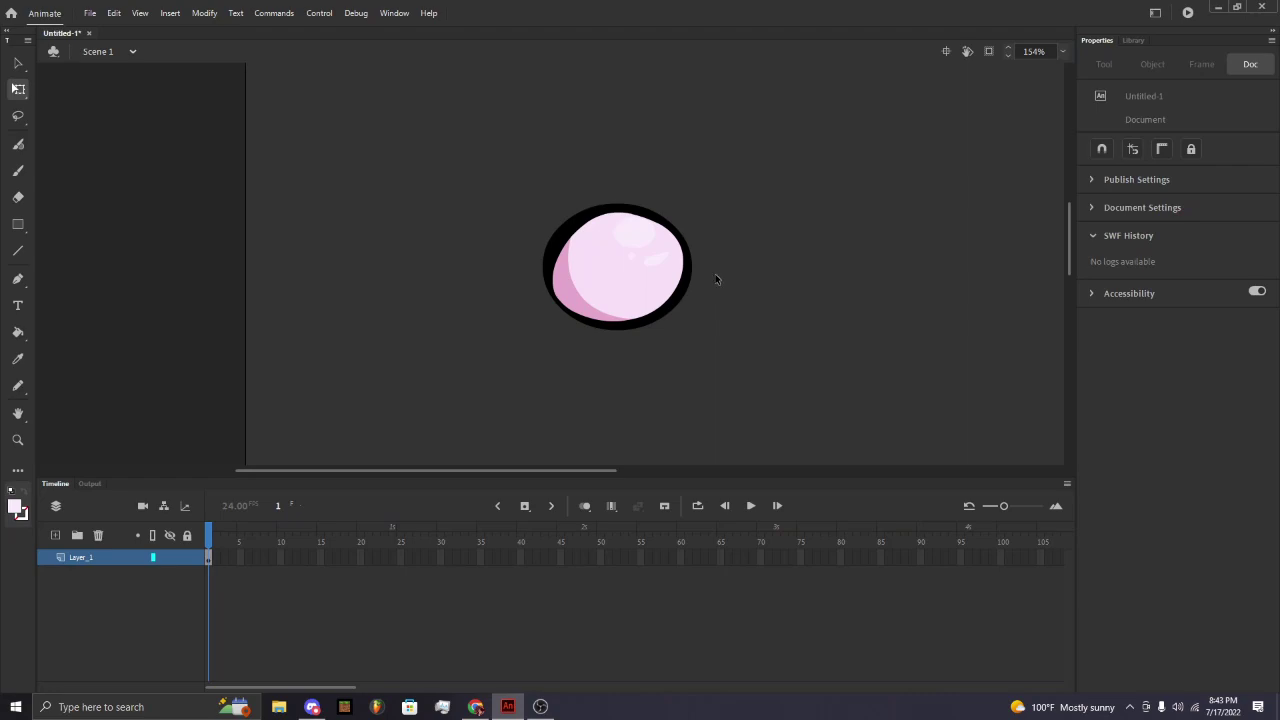
scroll(712, 276, up, 2)
scroll(689, 176, up, 1)
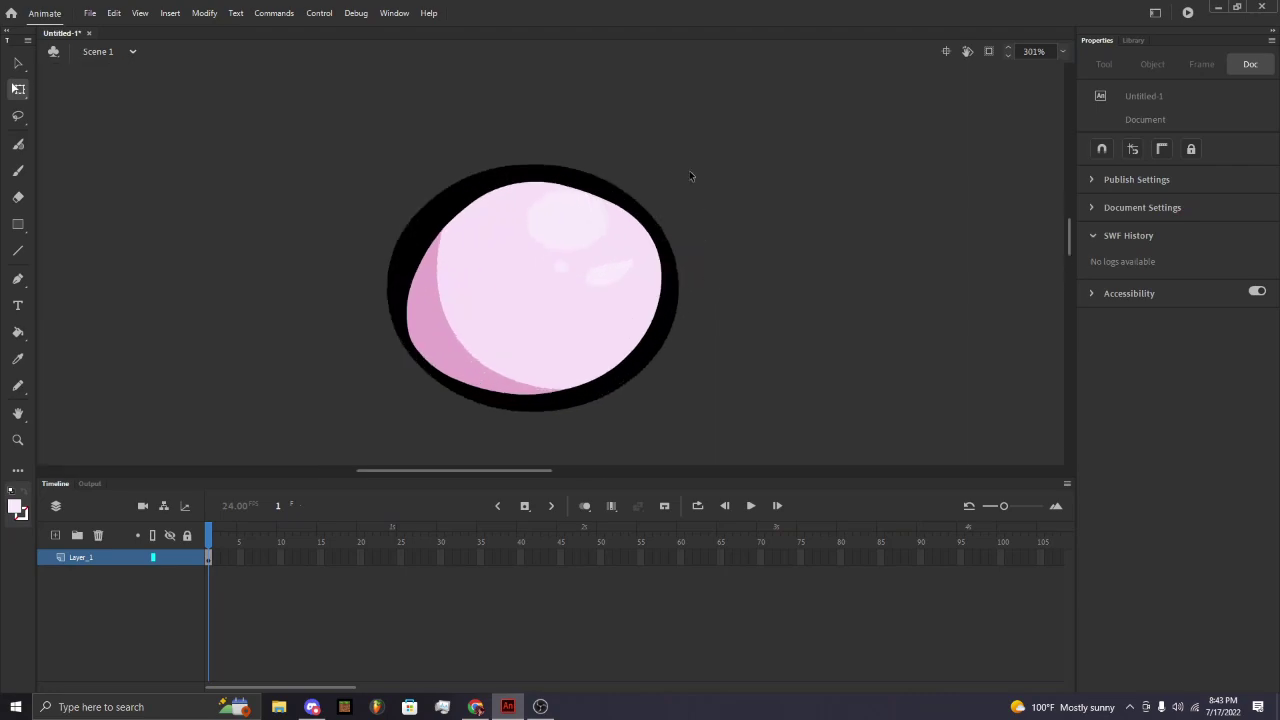
key(ctrl+a)
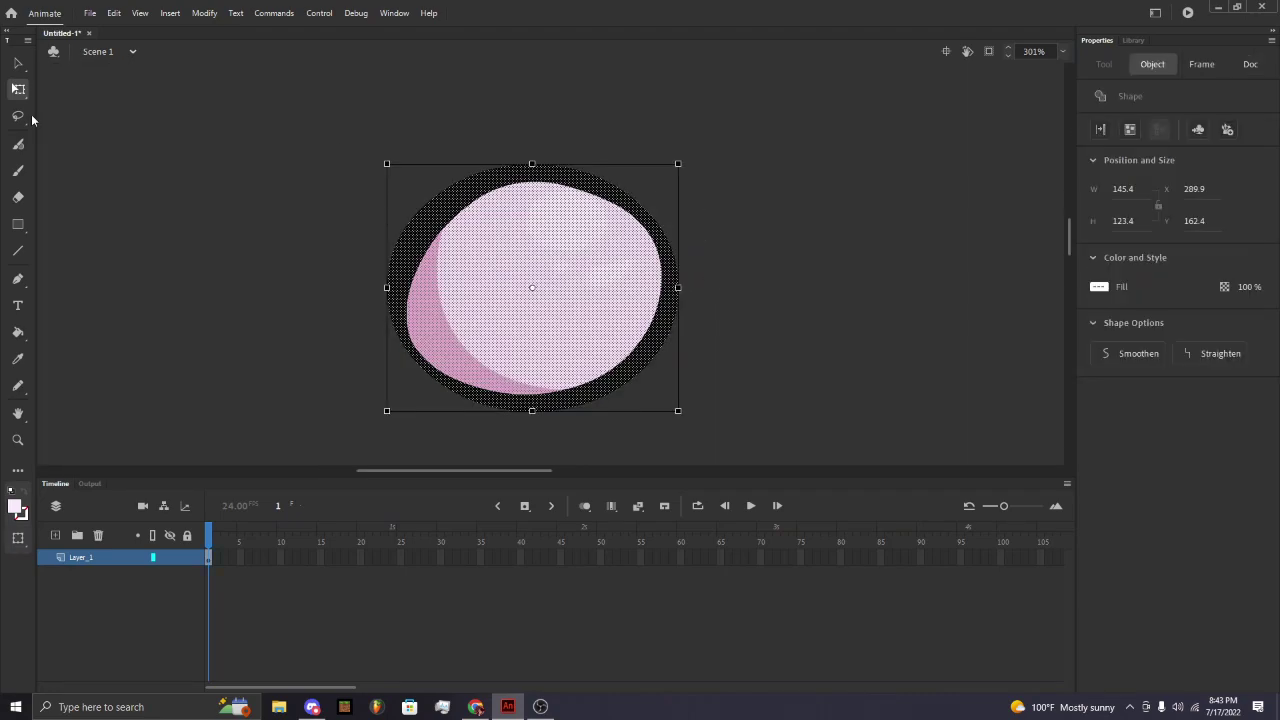
key(Delete)
Set up the Classic Brush with a red fill and a size of 3.
click(16, 180)
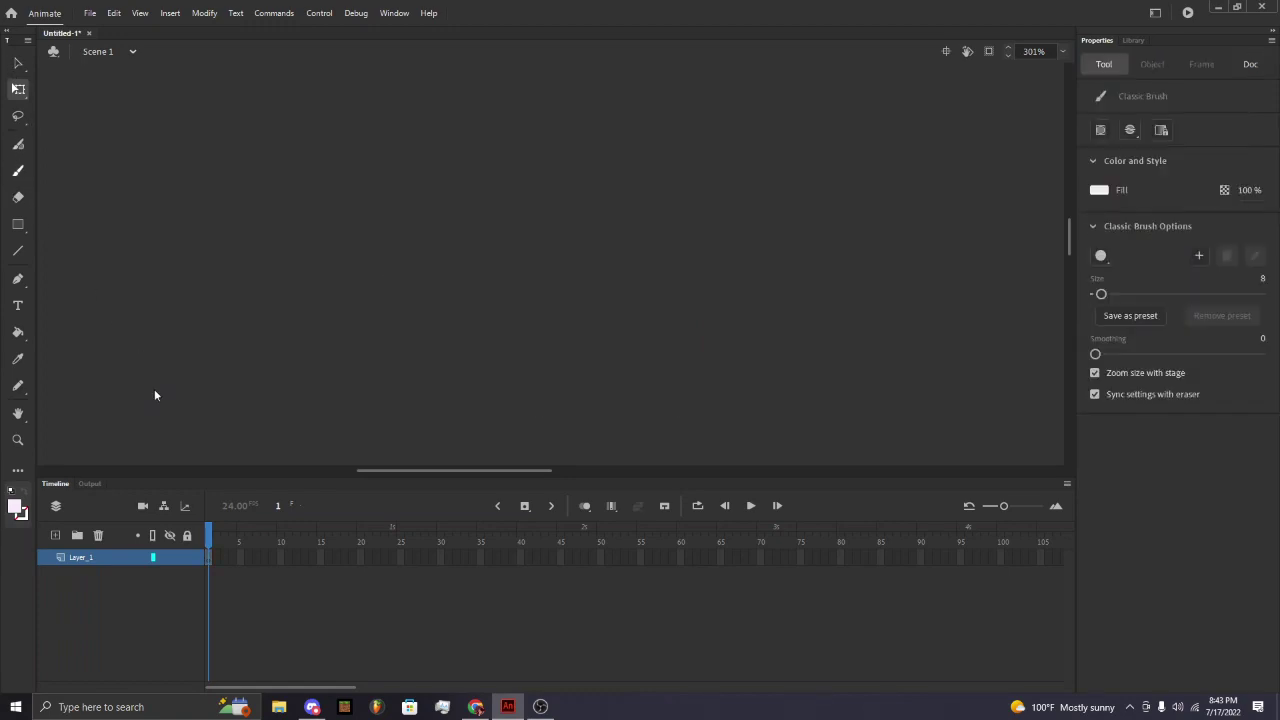
click(15, 506)
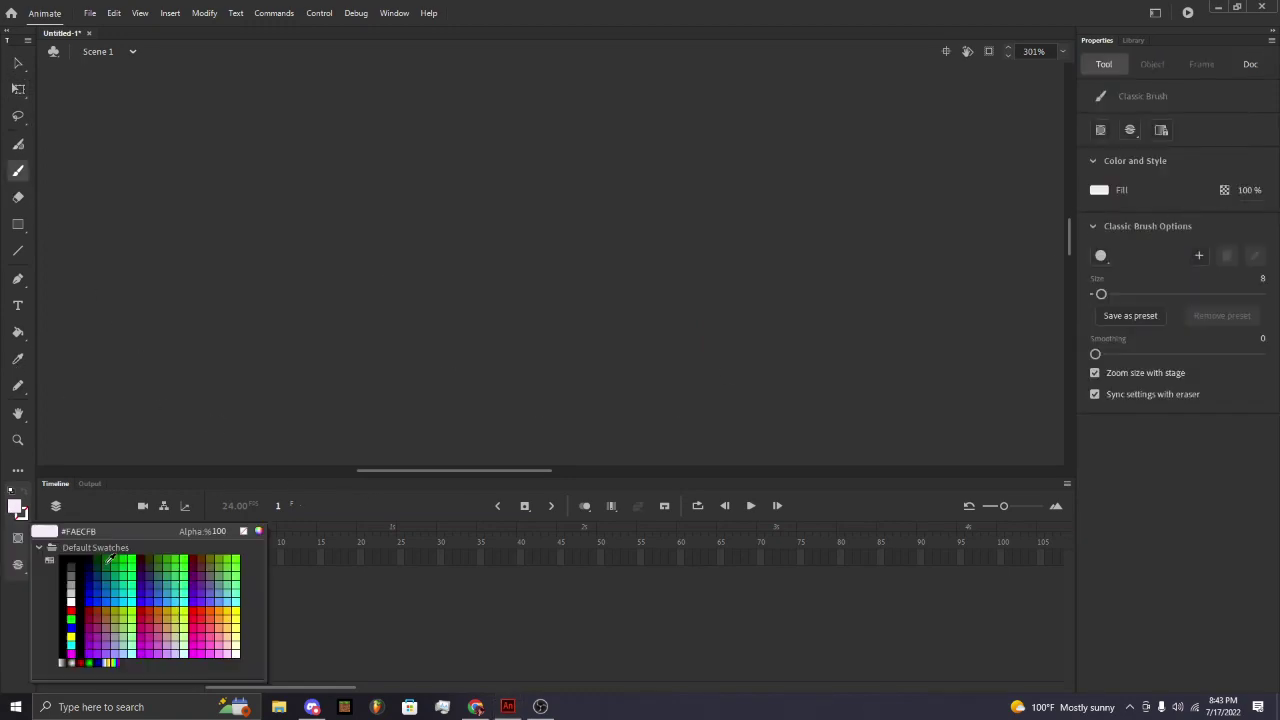
click(70, 611)
drag(1105, 297, 1097, 295)
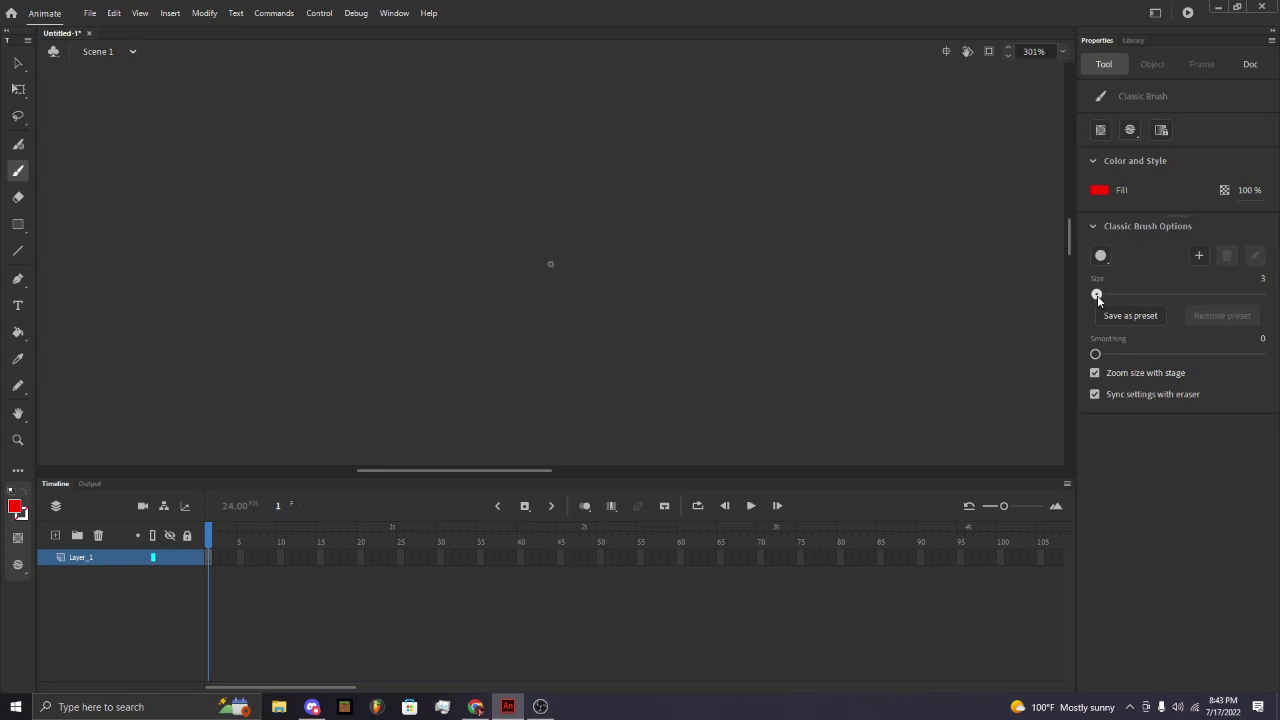
Sketch a rounded bird body with two head feathers, slanted eyebrows and a pointed beak in red.
mouse_move(458, 229)
mouse_down()
mouse_move(560, 394)
mouse_move(592, 210)
mouse_move(454, 232)
mouse_move(700, 262)
mouse_move(748, 240)
mouse_up()
key(ctrl+z)
mouse_move(494, 246)
mouse_down()
mouse_move(589, 318)
mouse_move(670, 250)
mouse_up()
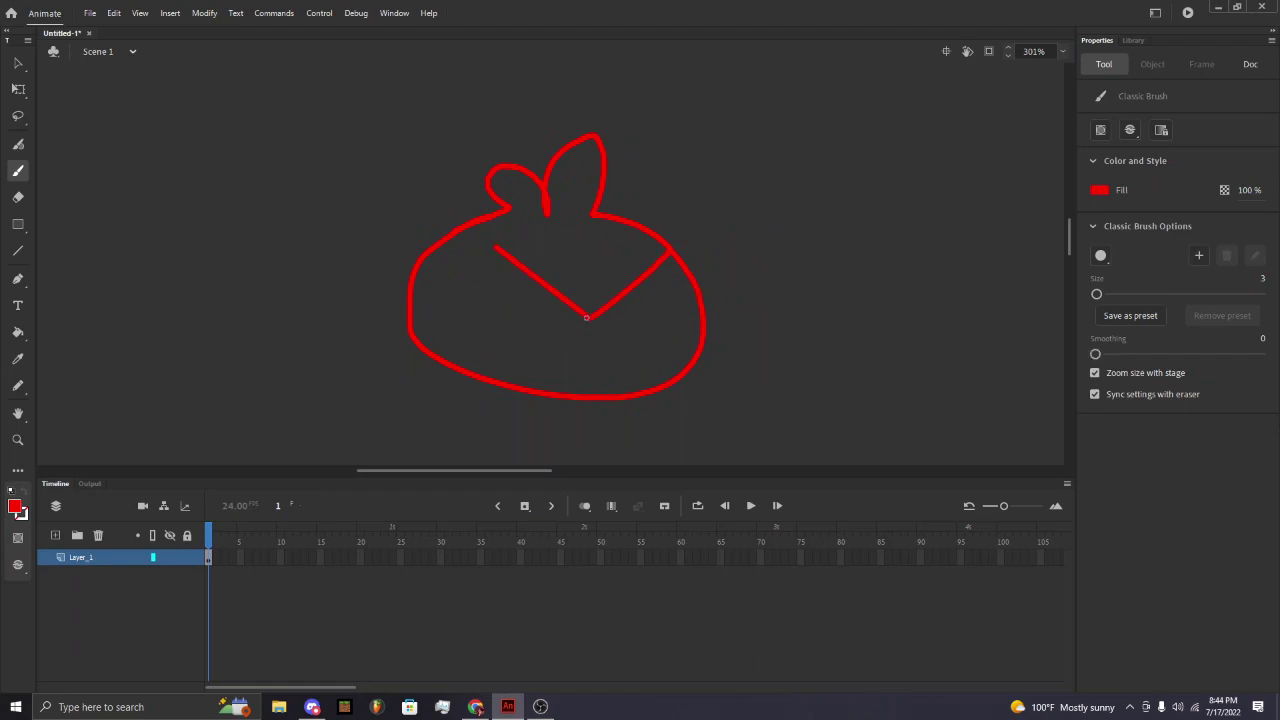
mouse_move(523, 340)
mouse_down()
mouse_move(599, 321)
mouse_move(630, 375)
mouse_move(518, 357)
mouse_move(510, 343)
mouse_move(506, 354)
mouse_move(519, 385)
mouse_move(590, 364)
mouse_up()
drag(551, 304, 593, 264)
mouse_move(515, 255)
mouse_down()
mouse_move(582, 330)
mouse_move(597, 333)
mouse_move(671, 218)
mouse_move(684, 258)
mouse_up()
drag(447, 350, 489, 350)
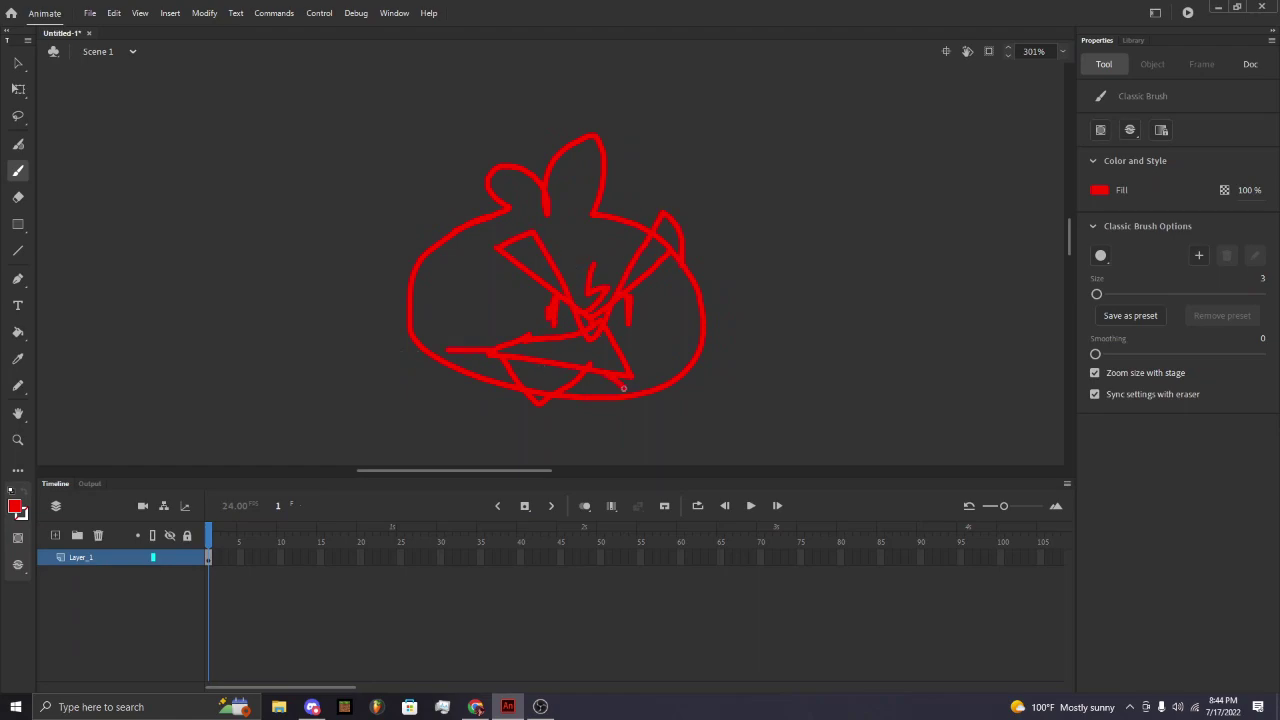
Add the remaining face details inside the red bird sketch and short tail strokes on its left side.
drag(512, 297, 503, 324)
drag(647, 344, 669, 319)
mouse_move(470, 318)
mouse_down()
mouse_move(455, 297)
mouse_move(440, 320)
mouse_up()
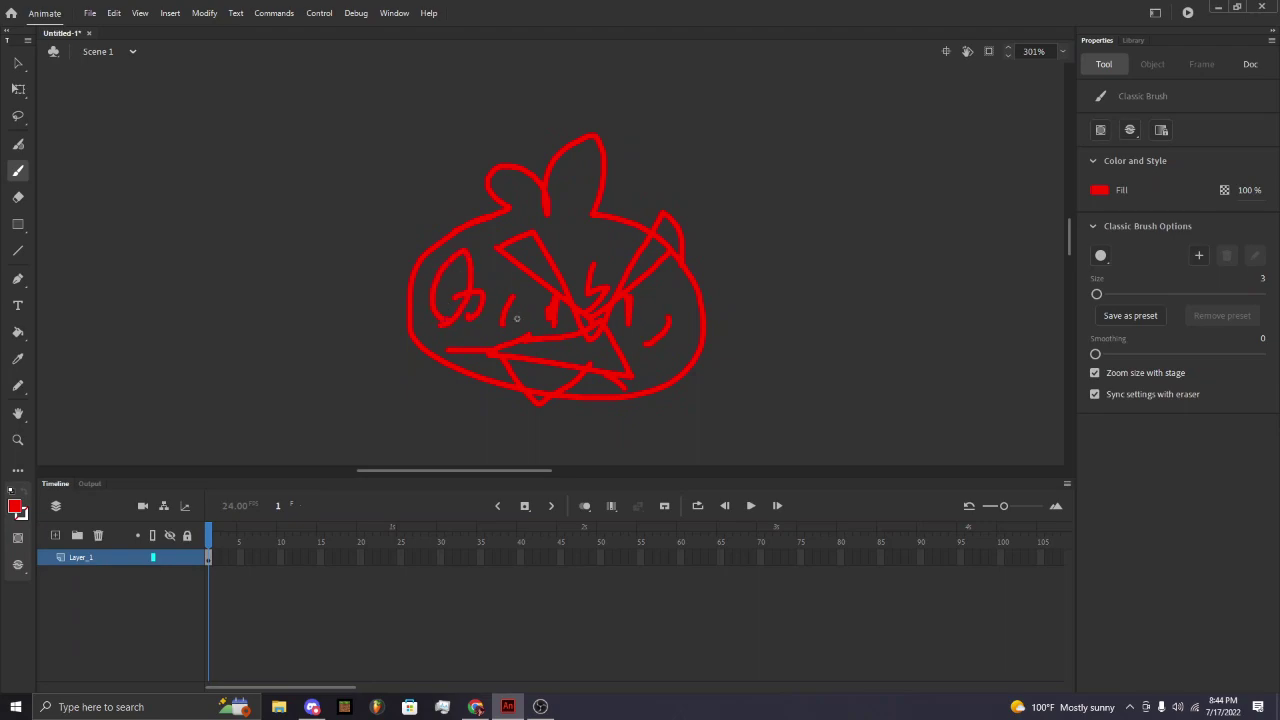
mouse_move(375, 280)
mouse_down()
mouse_move(407, 294)
mouse_move(375, 315)
mouse_move(427, 293)
mouse_move(398, 340)
mouse_up()
key(ctrl+z)
Set Layer_1's visibility to 50% opacity in its layer properties and deselect the sketch.
right_click(88, 559)
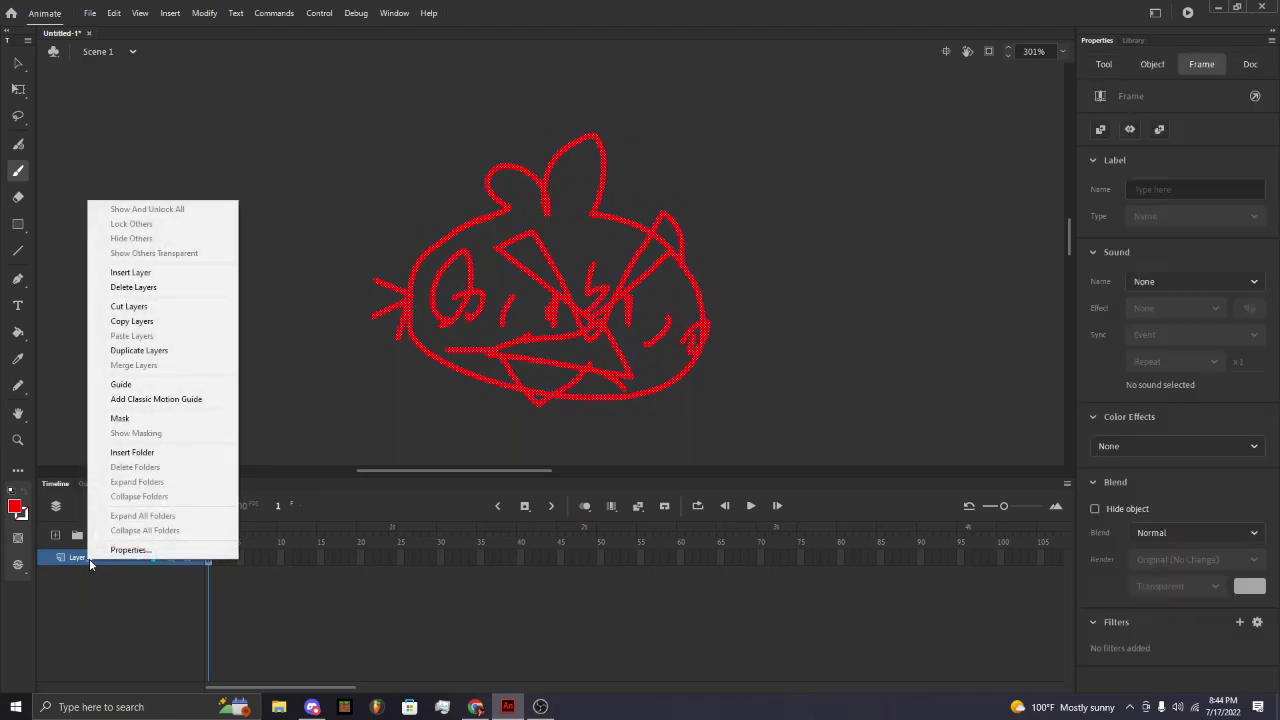
click(118, 551)
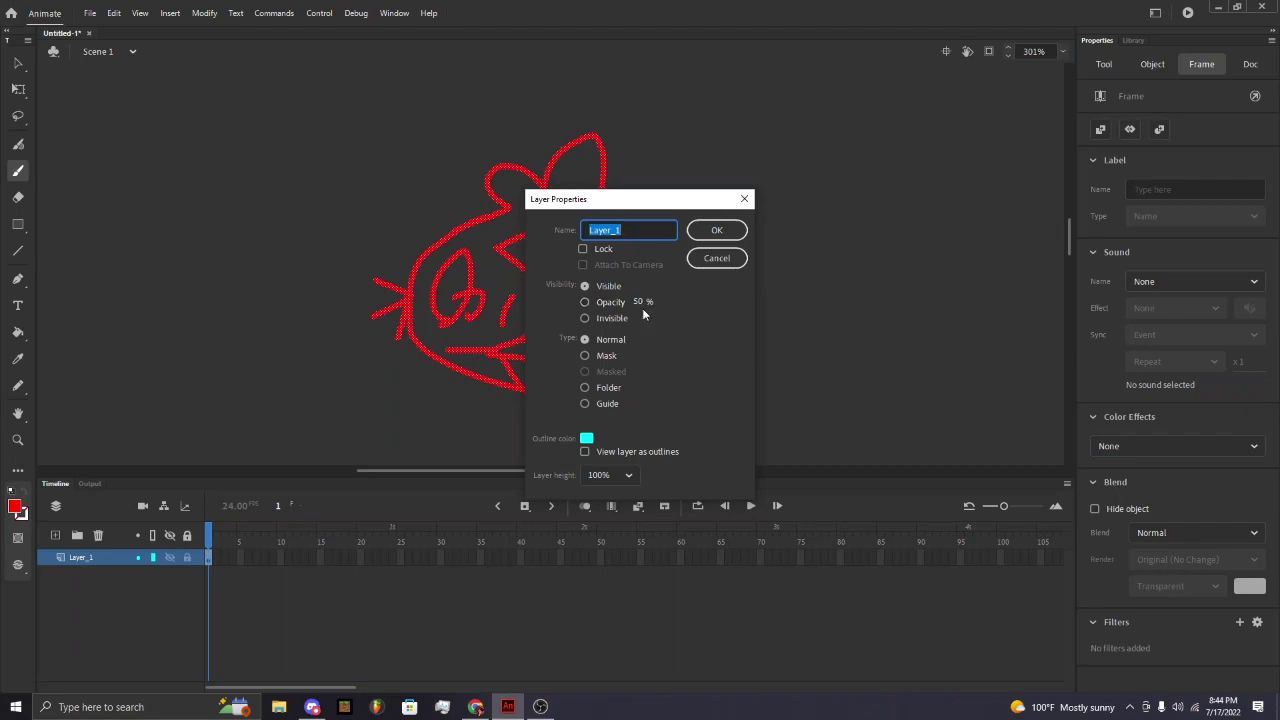
click(586, 302)
click(716, 230)
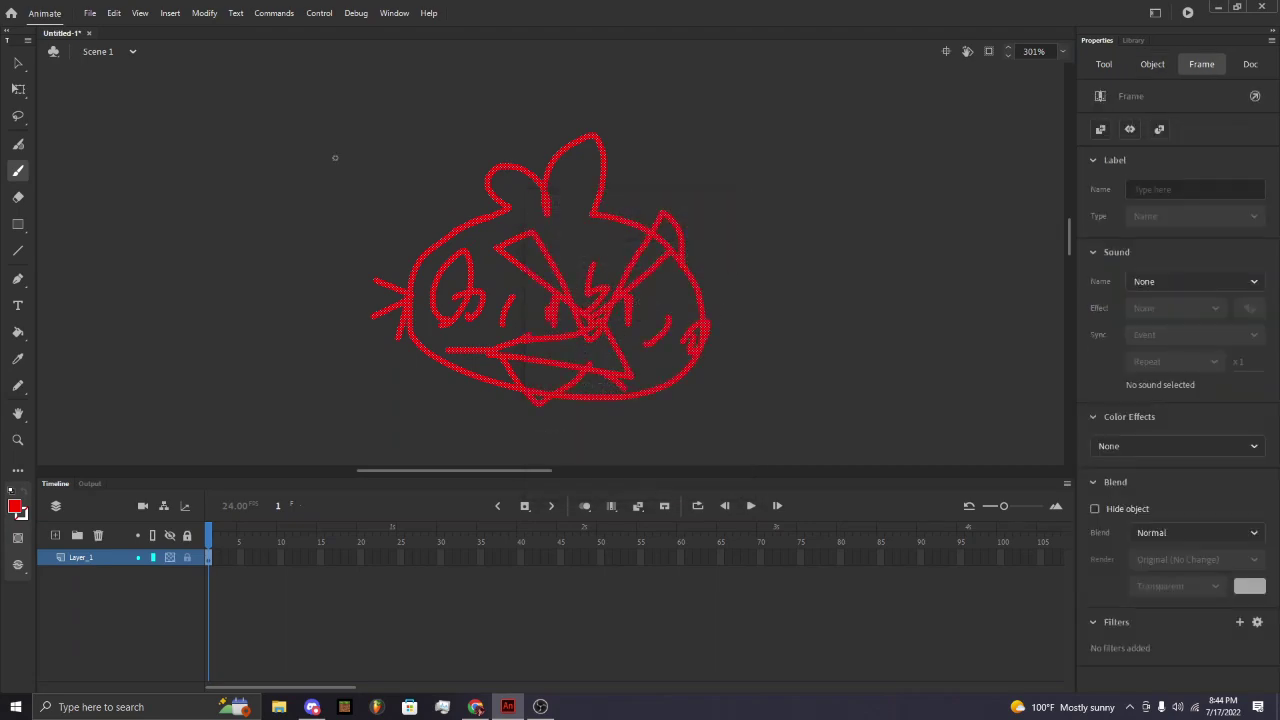
click(18, 88)
click(560, 165)
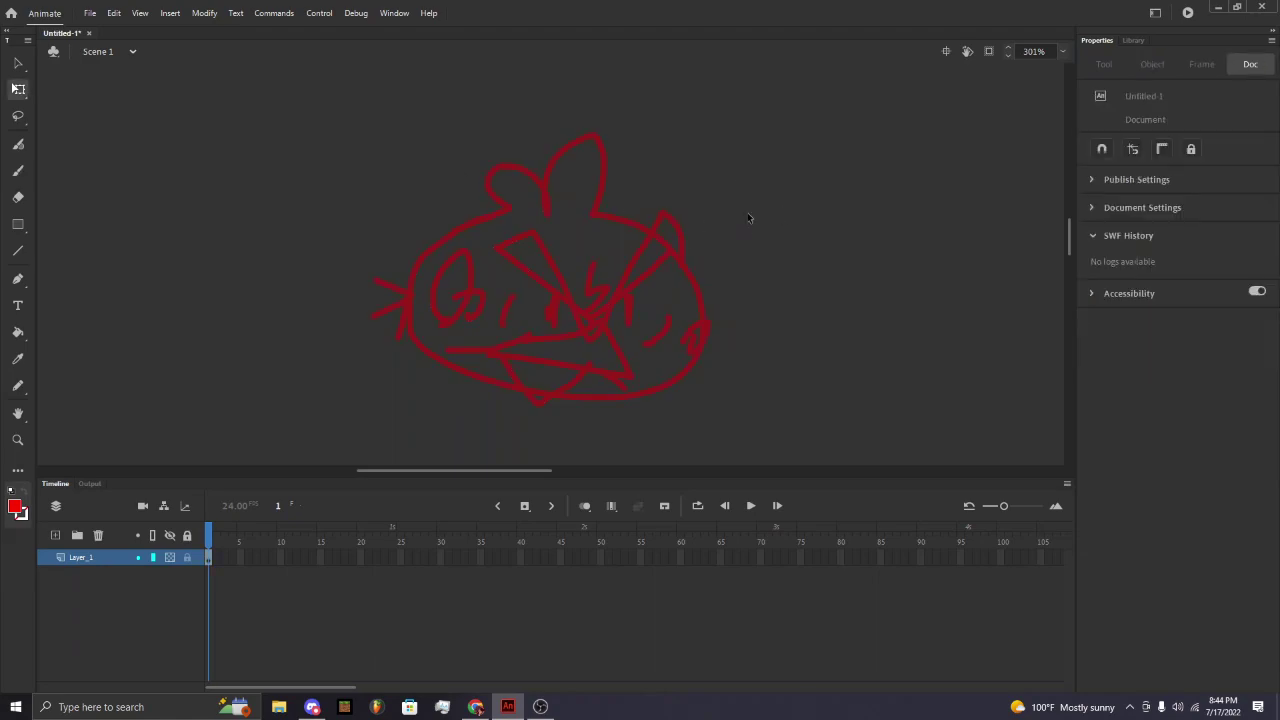
Add a new layer above the sketch layer and set the Classic Brush fill to black.
click(55, 535)
click(56, 536)
click(18, 170)
click(15, 507)
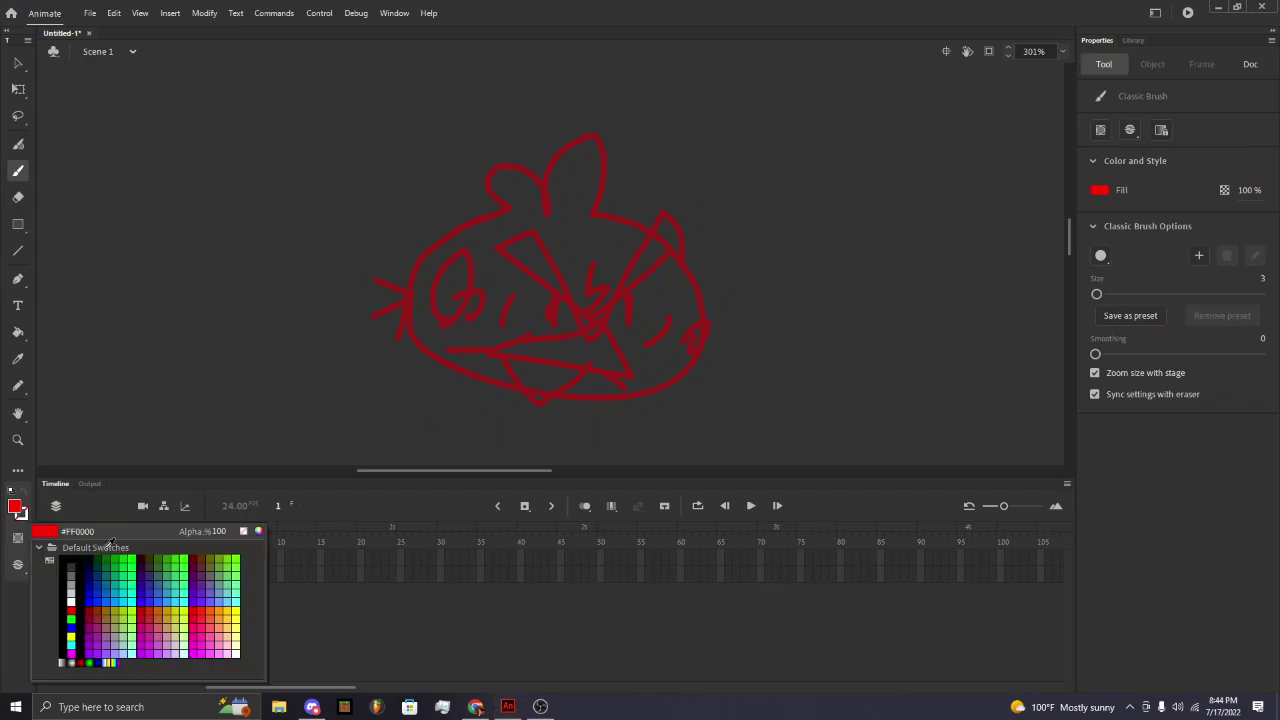
click(72, 556)
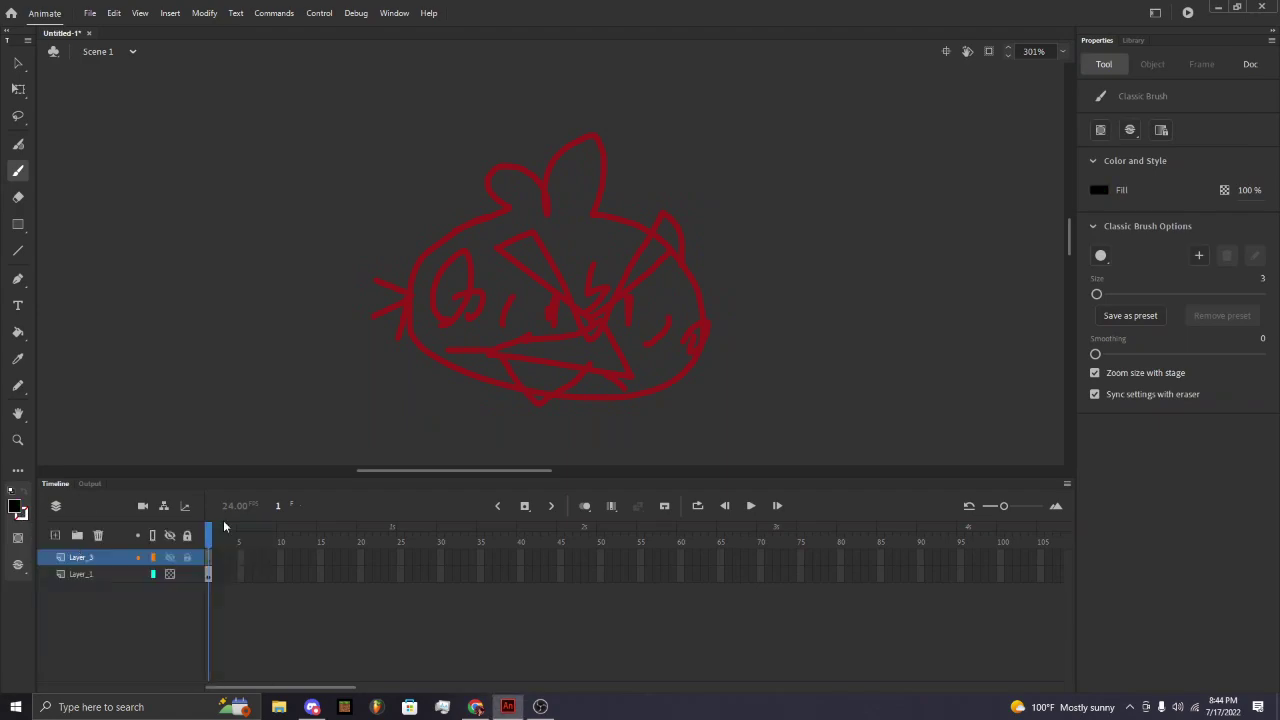
Set the brush size to 6 and trace the sketch's body outline, head feathers and tail in black on the new layer.
click(1104, 65)
drag(1102, 298, 1101, 301)
mouse_move(508, 207)
mouse_down()
mouse_move(421, 256)
mouse_move(400, 304)
mouse_move(447, 381)
mouse_move(598, 403)
mouse_move(690, 370)
mouse_move(690, 281)
mouse_move(616, 226)
mouse_move(588, 134)
mouse_move(542, 215)
mouse_move(518, 167)
mouse_move(500, 206)
mouse_up()
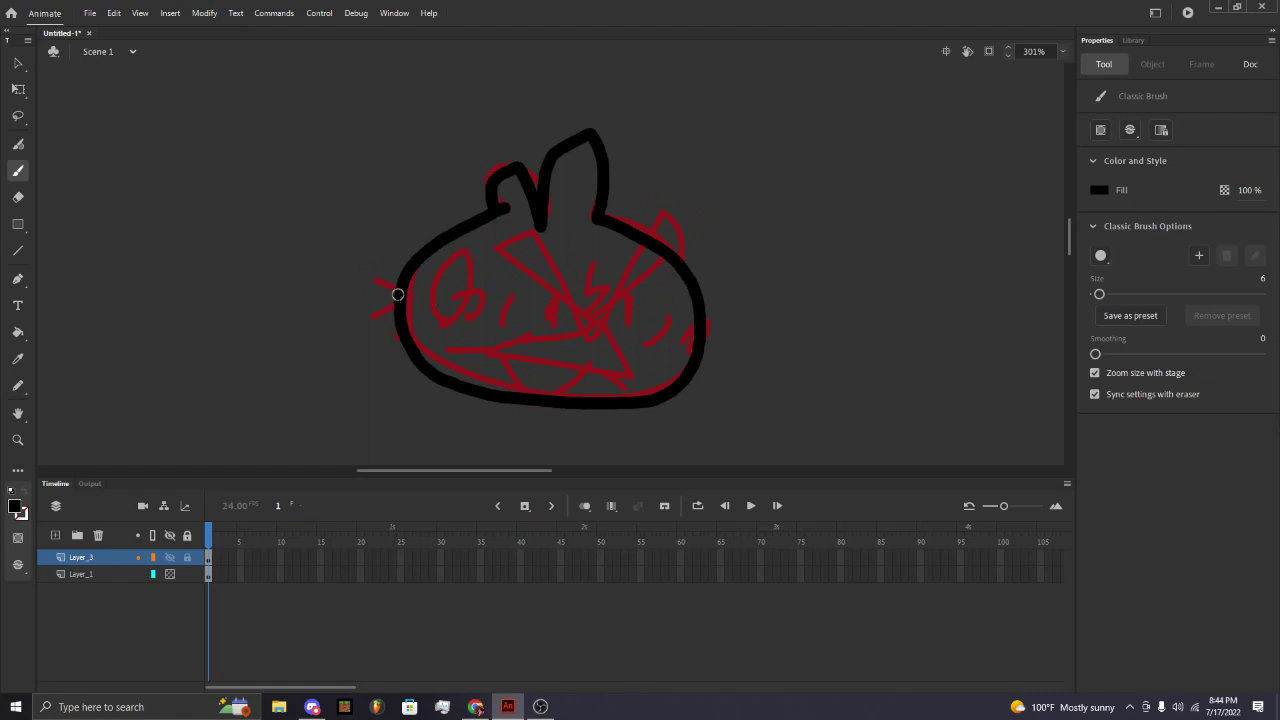
mouse_move(397, 291)
mouse_down()
mouse_move(362, 285)
mouse_move(393, 354)
mouse_up()
Lower Layer_1's opacity to 25% in its layer properties and deselect the sketch.
right_click(83, 574)
click(100, 570)
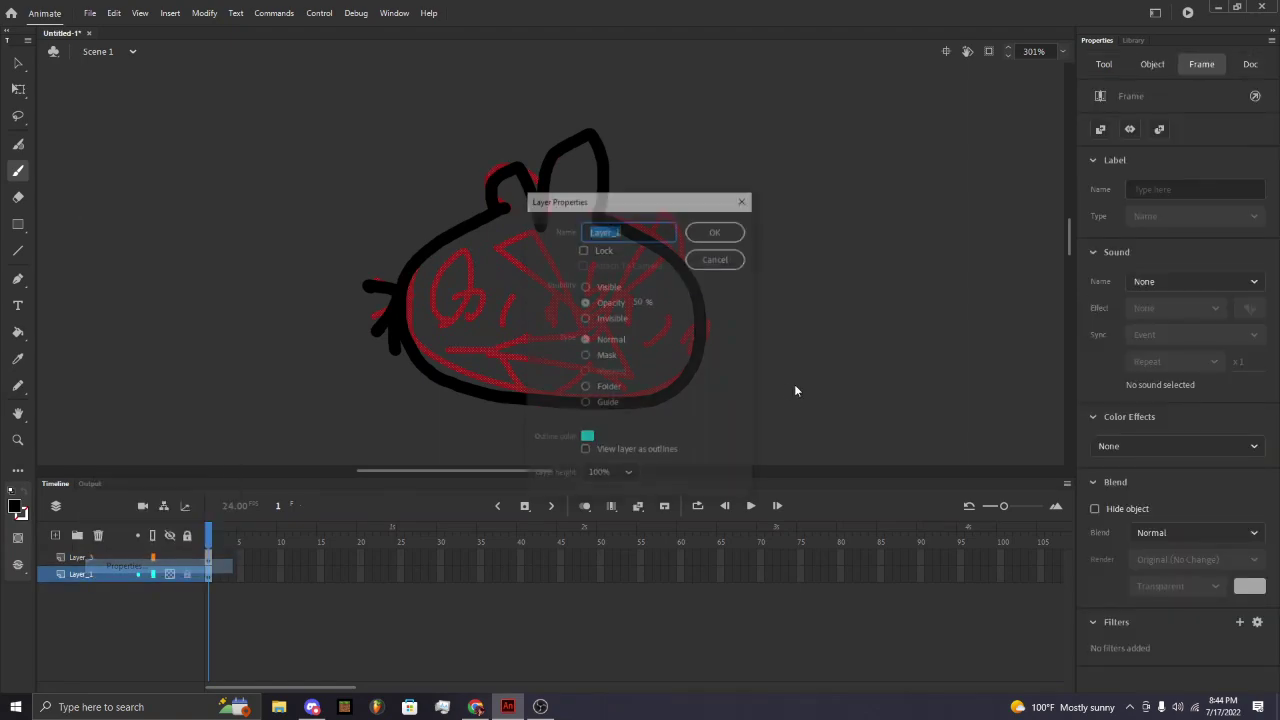
drag(644, 302, 631, 305)
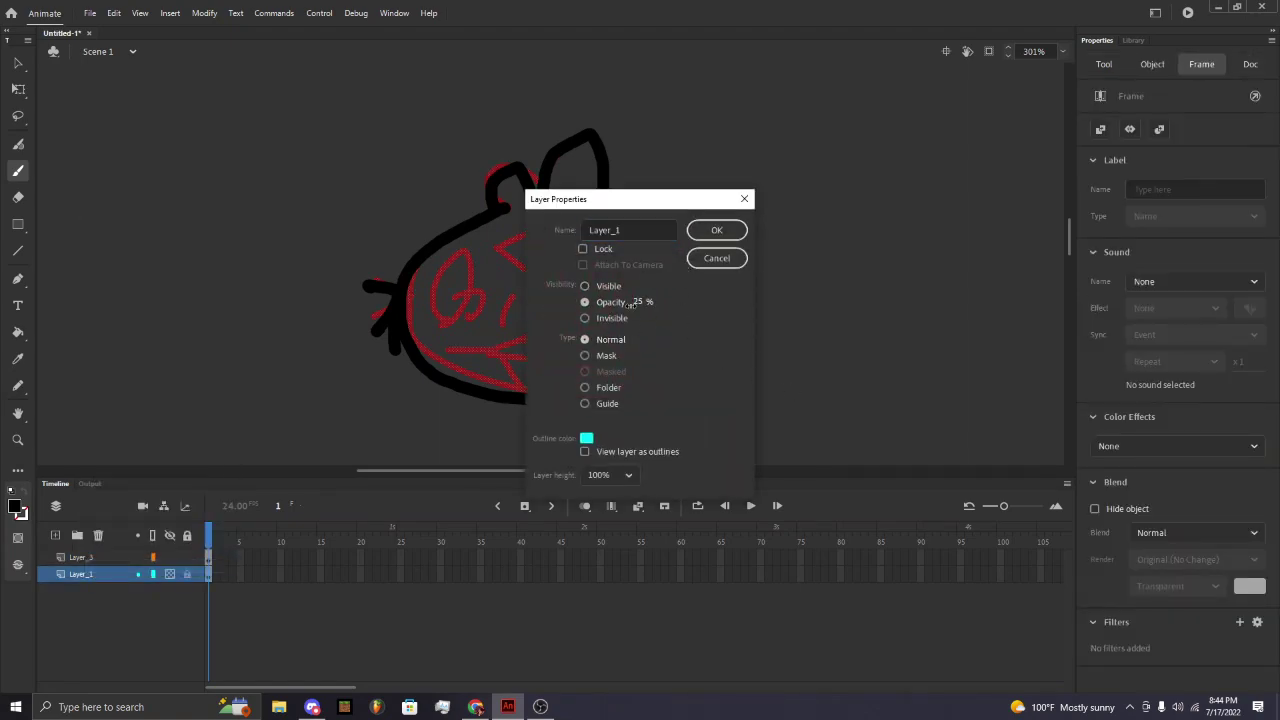
click(716, 230)
click(18, 89)
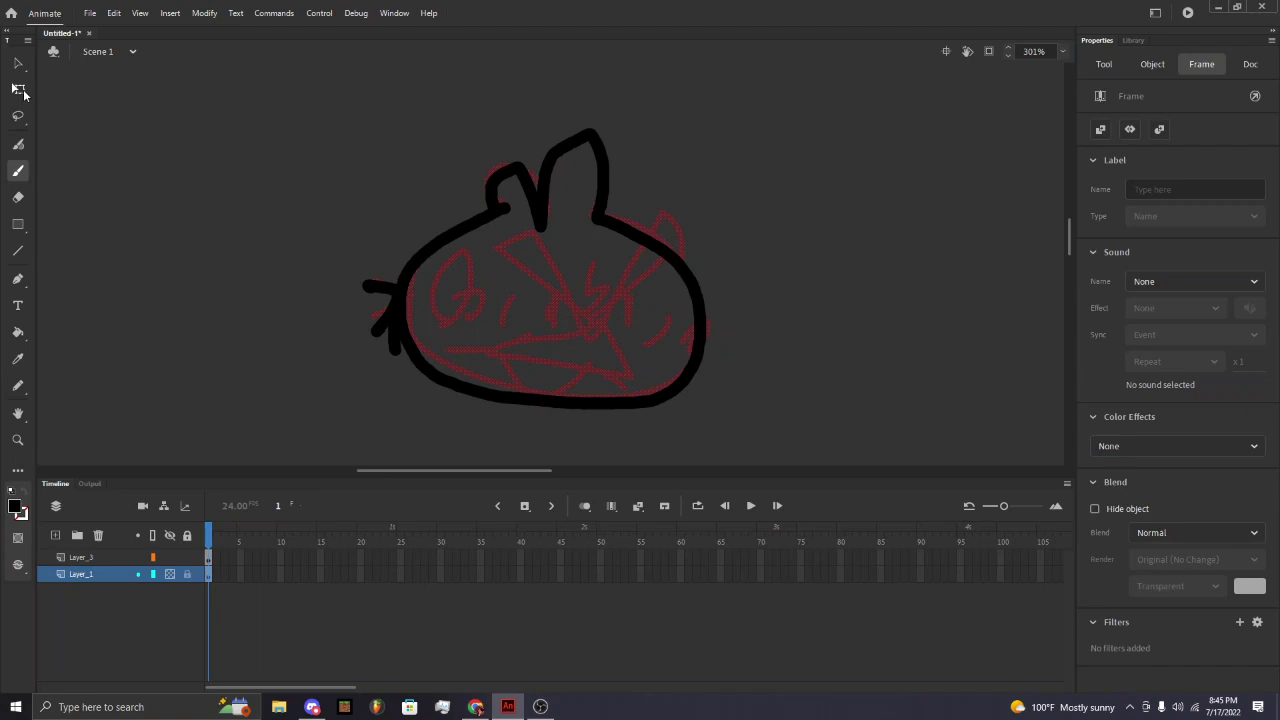
click(243, 130)
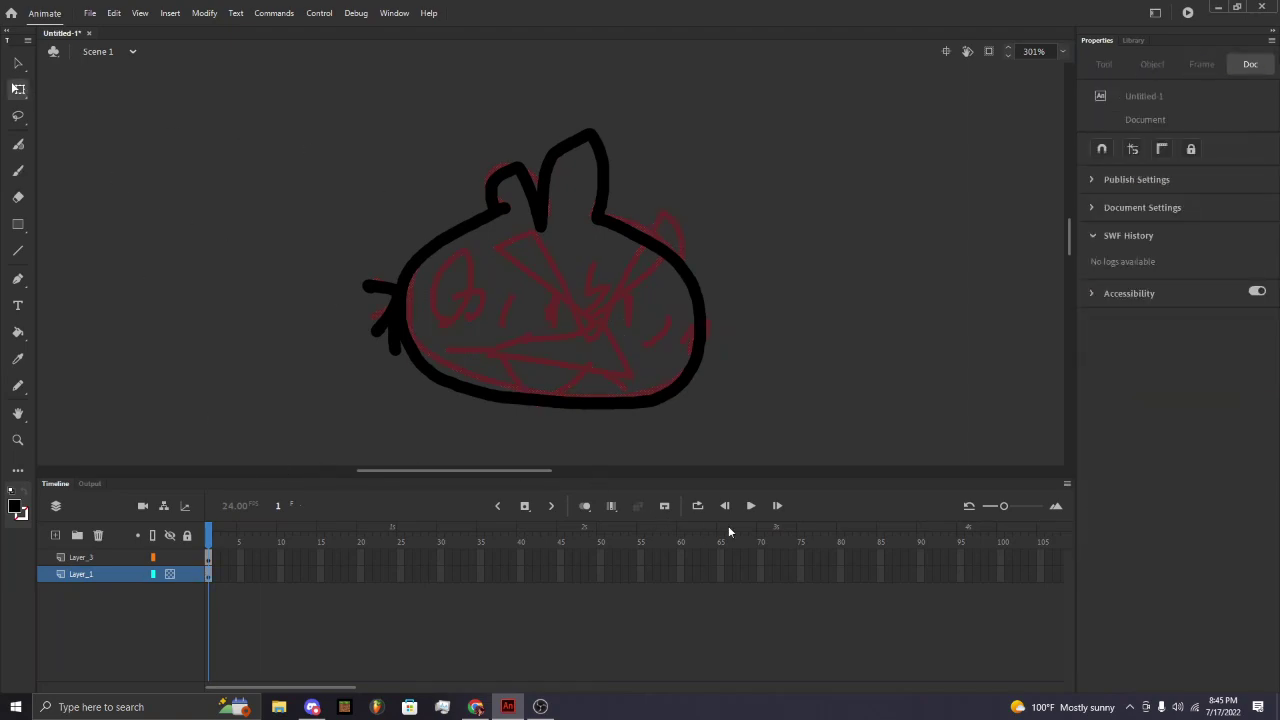
Turn on onion skinning and extend both Layer_1 and Layer_3 to frame 2.
click(587, 506)
key(F5)
click(210, 560)
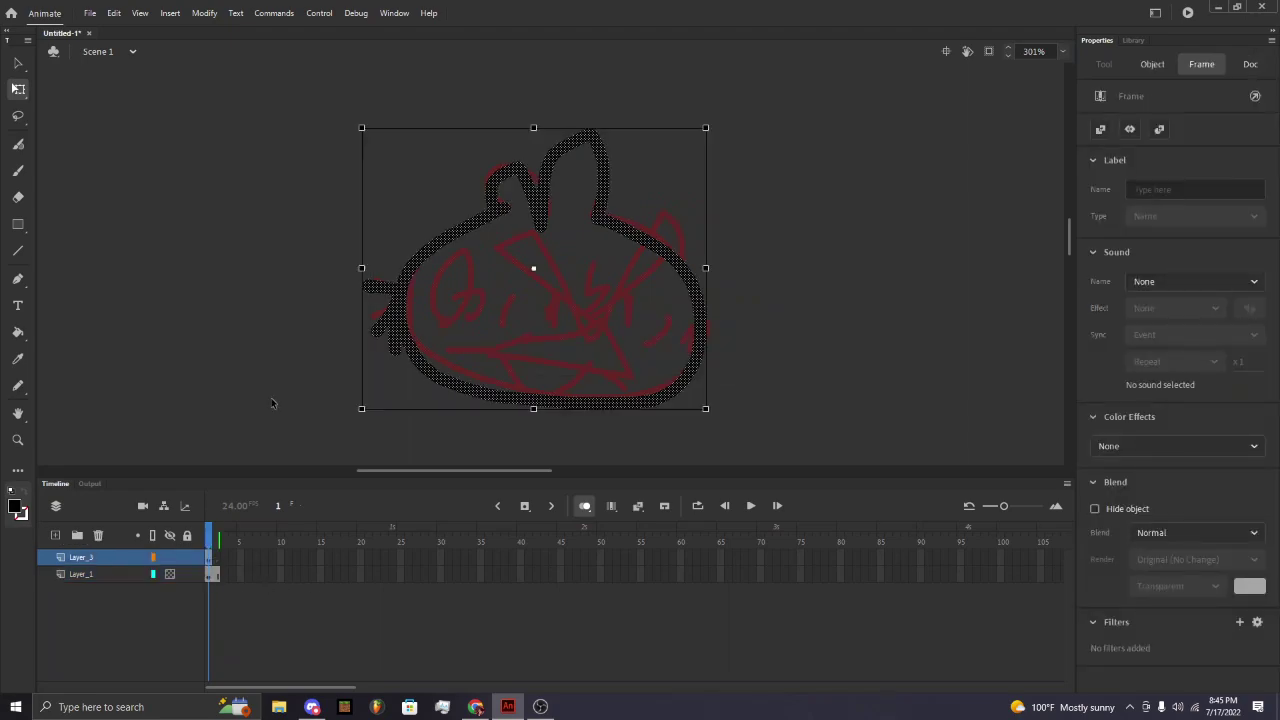
click(271, 403)
click(217, 540)
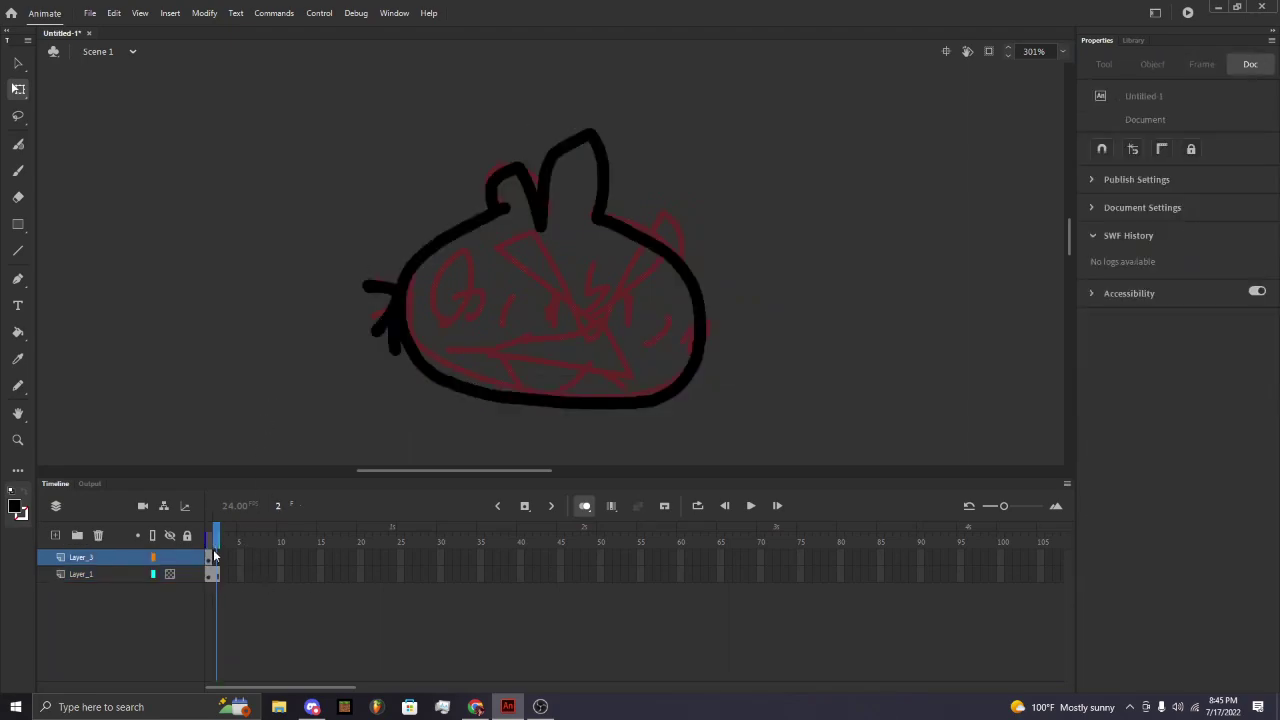
click(213, 556)
click(302, 455)
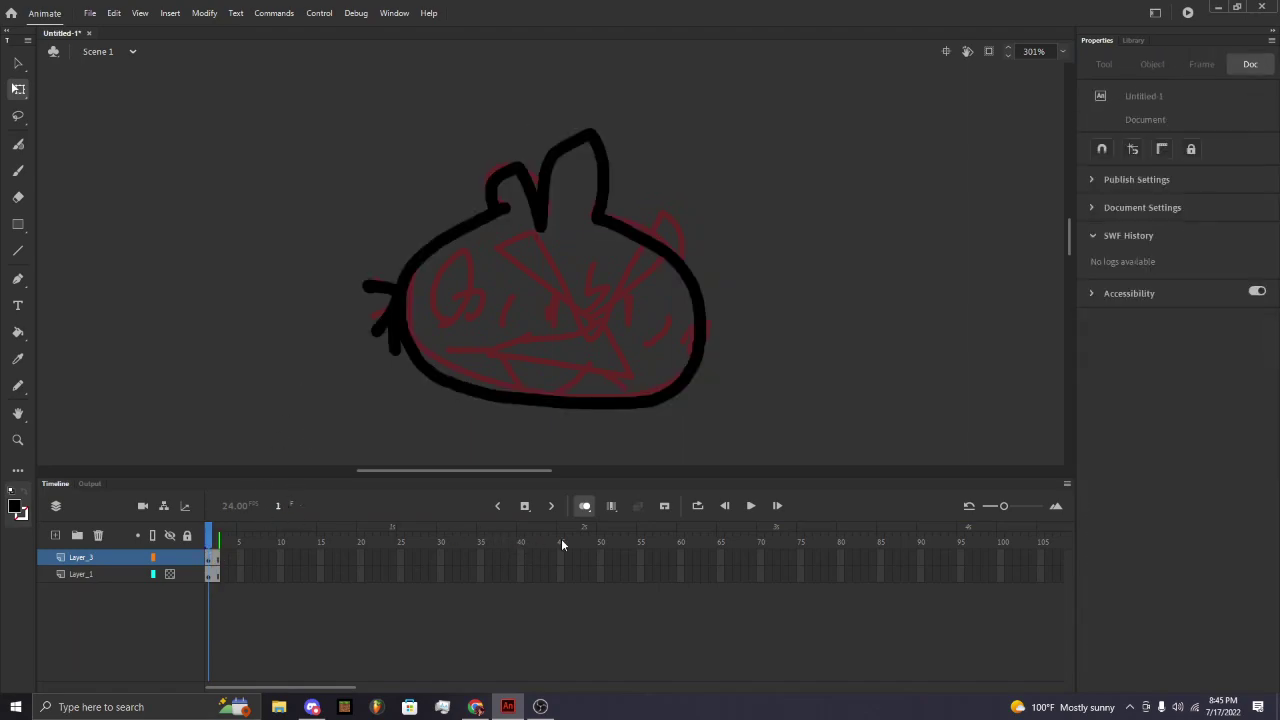
Delete the red sketch layer Layer_1, leaving only the black outline layer.
key(ctrl+a)
click(859, 342)
key(ctrl+a)
click(688, 282)
right_click(86, 578)
click(166, 300)
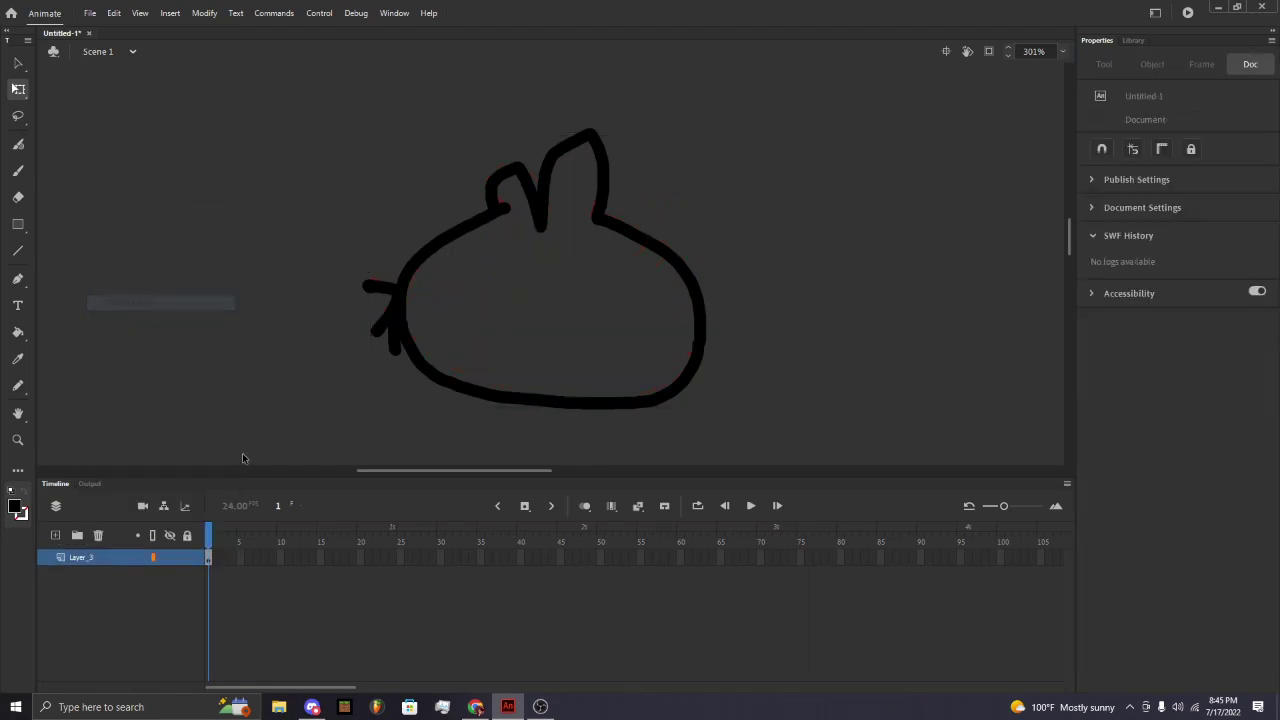
Undo the deletion of the sketch layer, the added frames and Layer_1's last opacity change.
scroll(256, 352, down, 4)
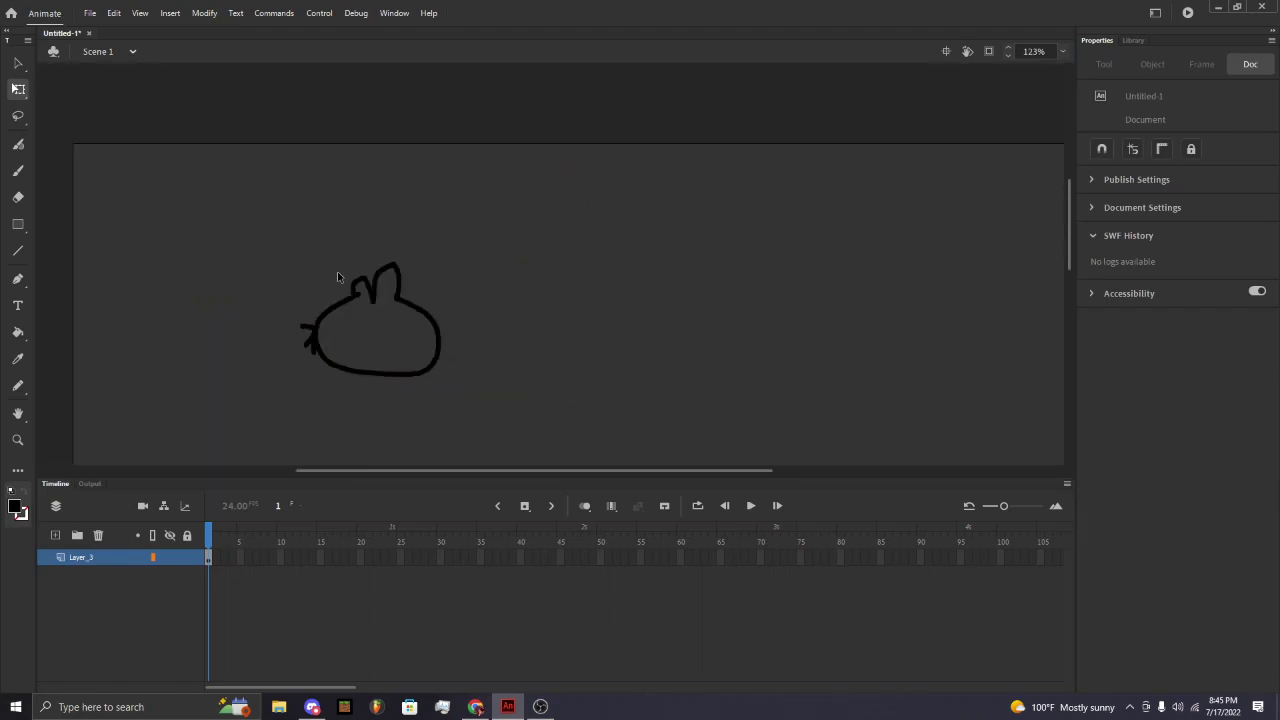
scroll(337, 271, up, 2)
scroll(349, 344, down, 3)
key(ctrl+z)
scroll(341, 376, up, 2)
key(ctrl+z)
key(ctrl+z)
key(ctrl+z)
key(ctrl+z)
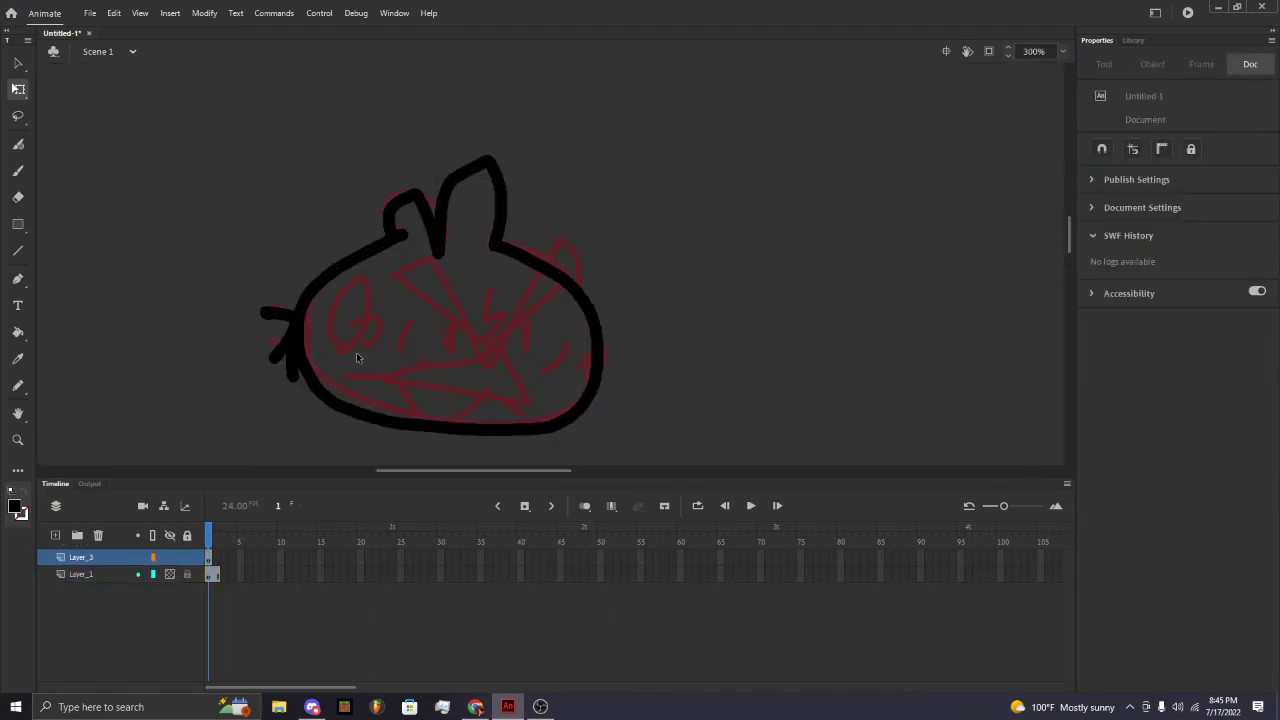
scroll(274, 352, up, 2)
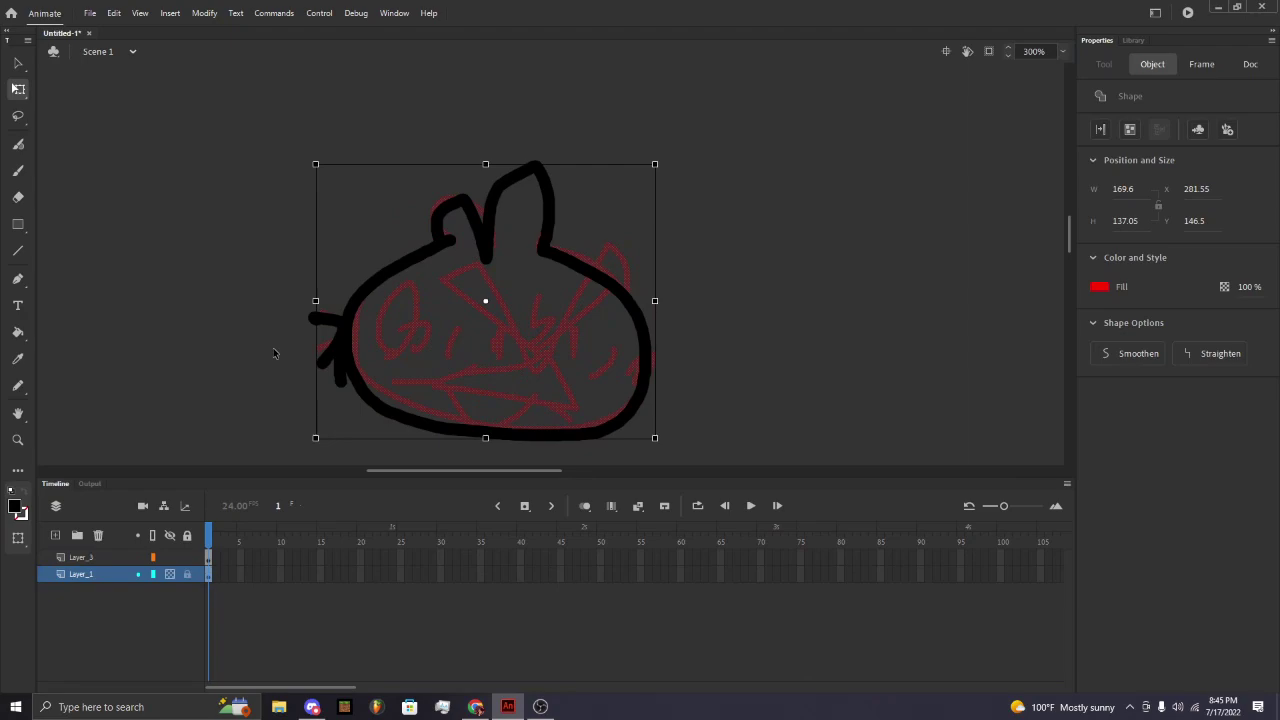
key(ctrl+z)
key(ctrl+z)
key(ctrl+z)
Select and delete all the bird artwork on the stage, and delete Layer_3.
mouse_move(844, 115)
mouse_down()
mouse_move(192, 492)
mouse_move(151, 485)
mouse_up()
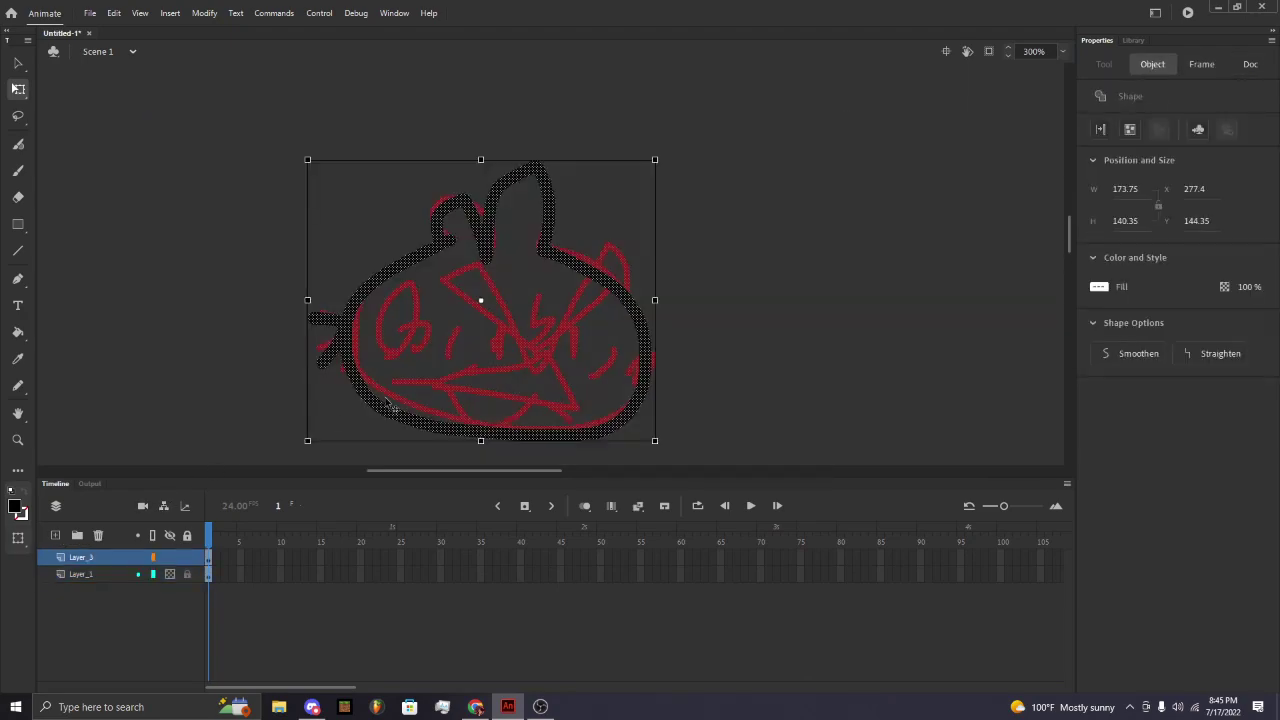
key(Delete)
right_click(104, 558)
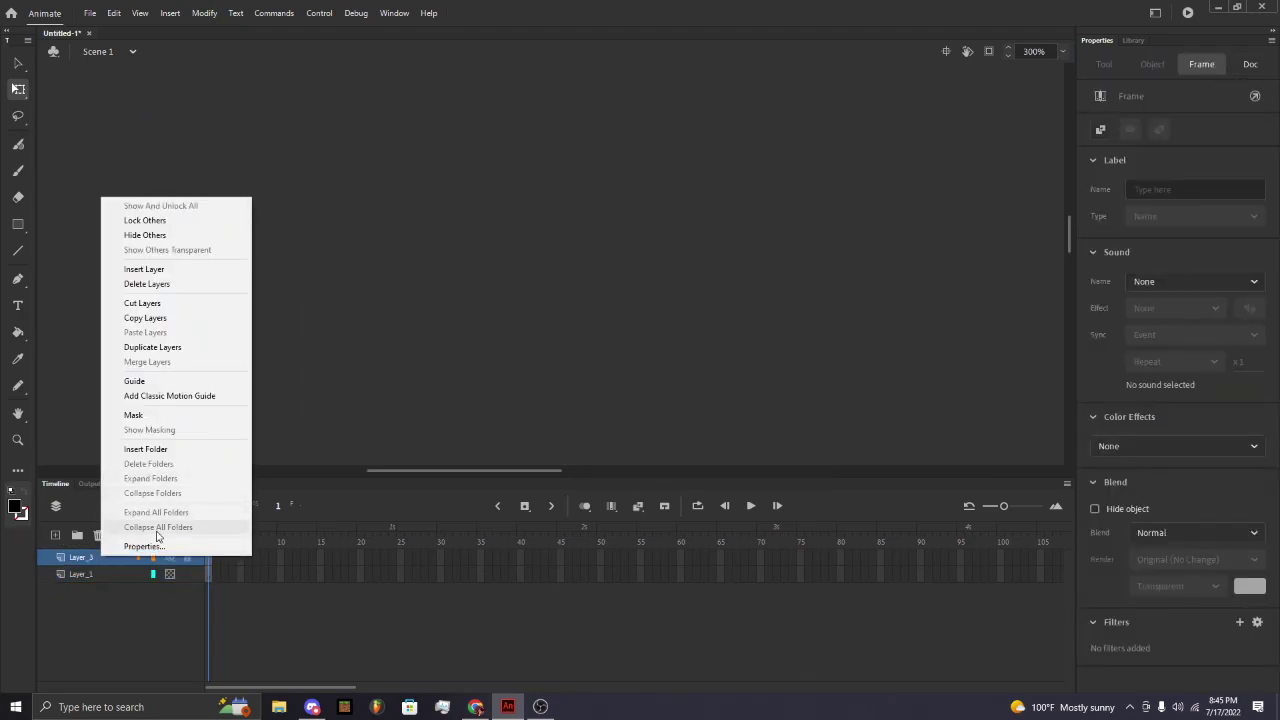
click(185, 284)
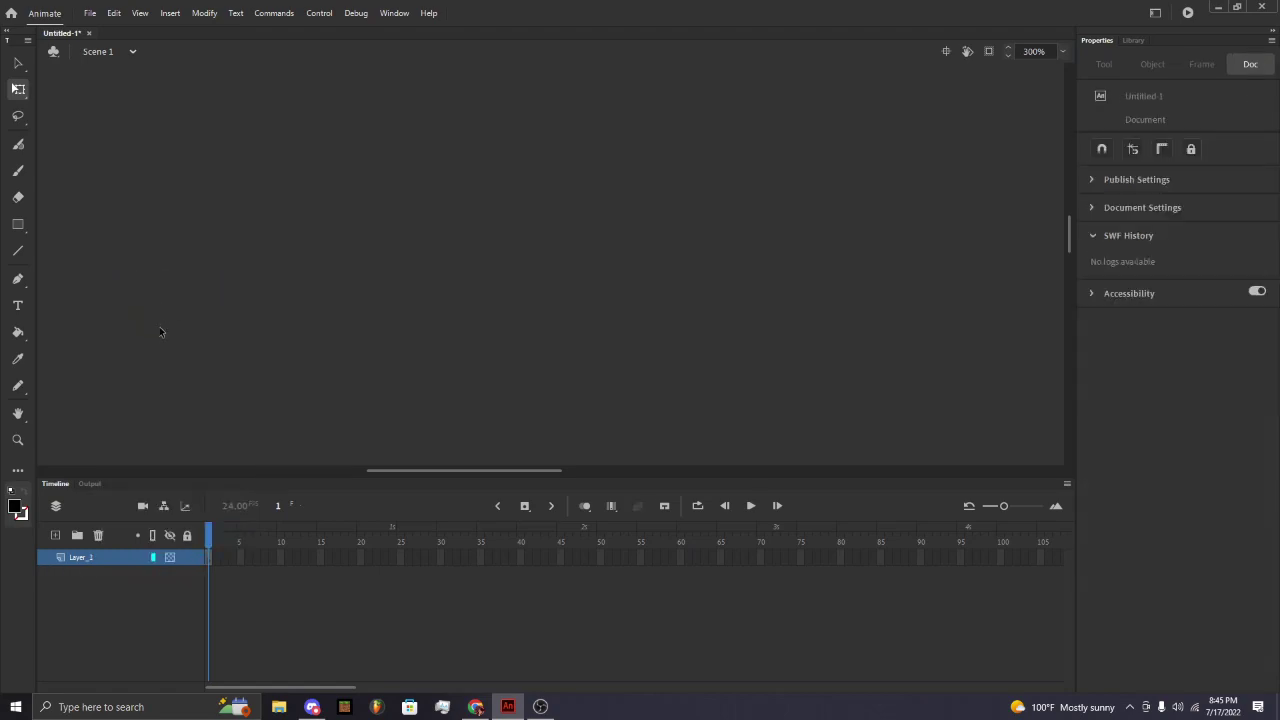
Set the Pencil tool's smoothing to 100, draw a green freehand loop and undo it.
click(18, 170)
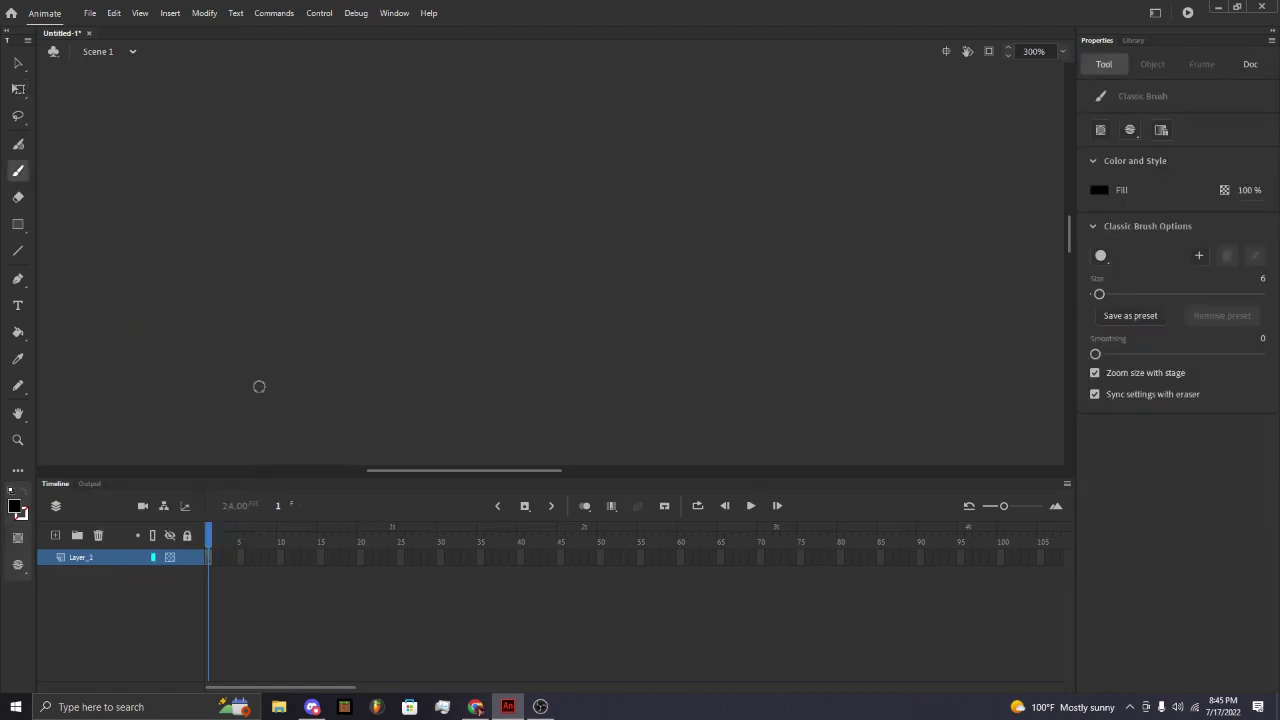
key(y)
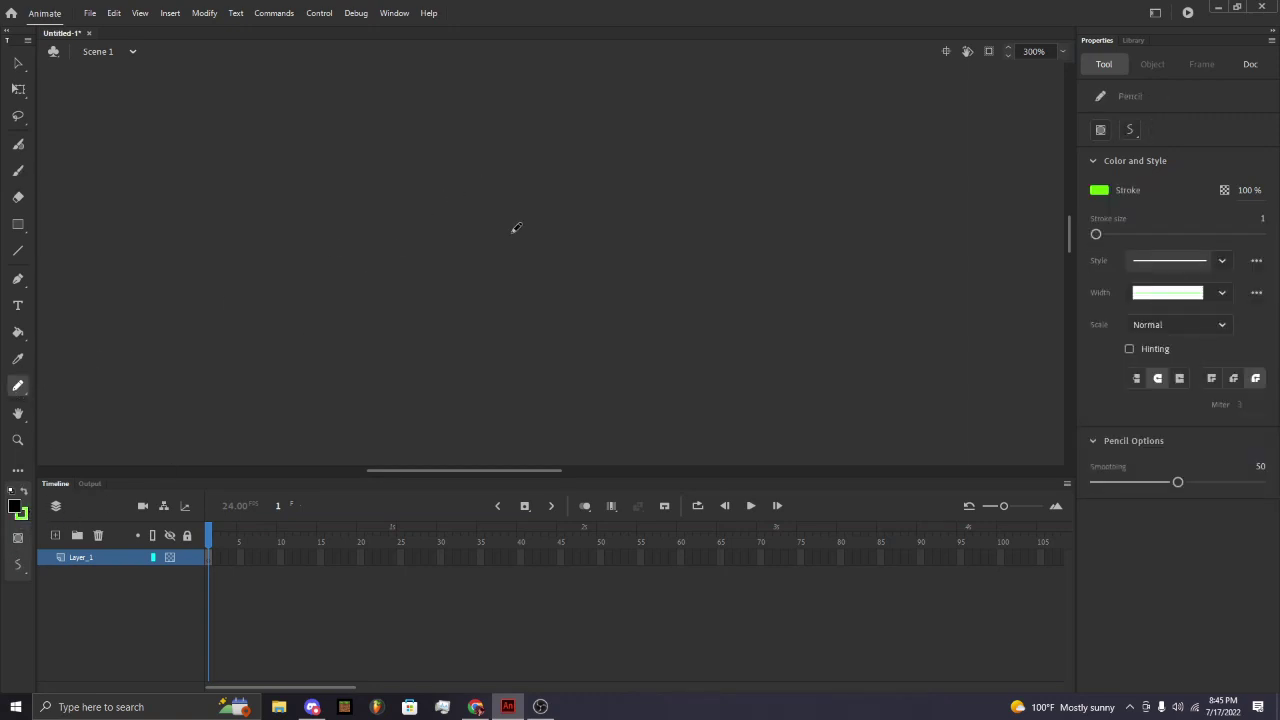
drag(1177, 487, 1260, 483)
mouse_move(614, 154)
mouse_down()
mouse_move(530, 327)
mouse_move(671, 202)
mouse_up()
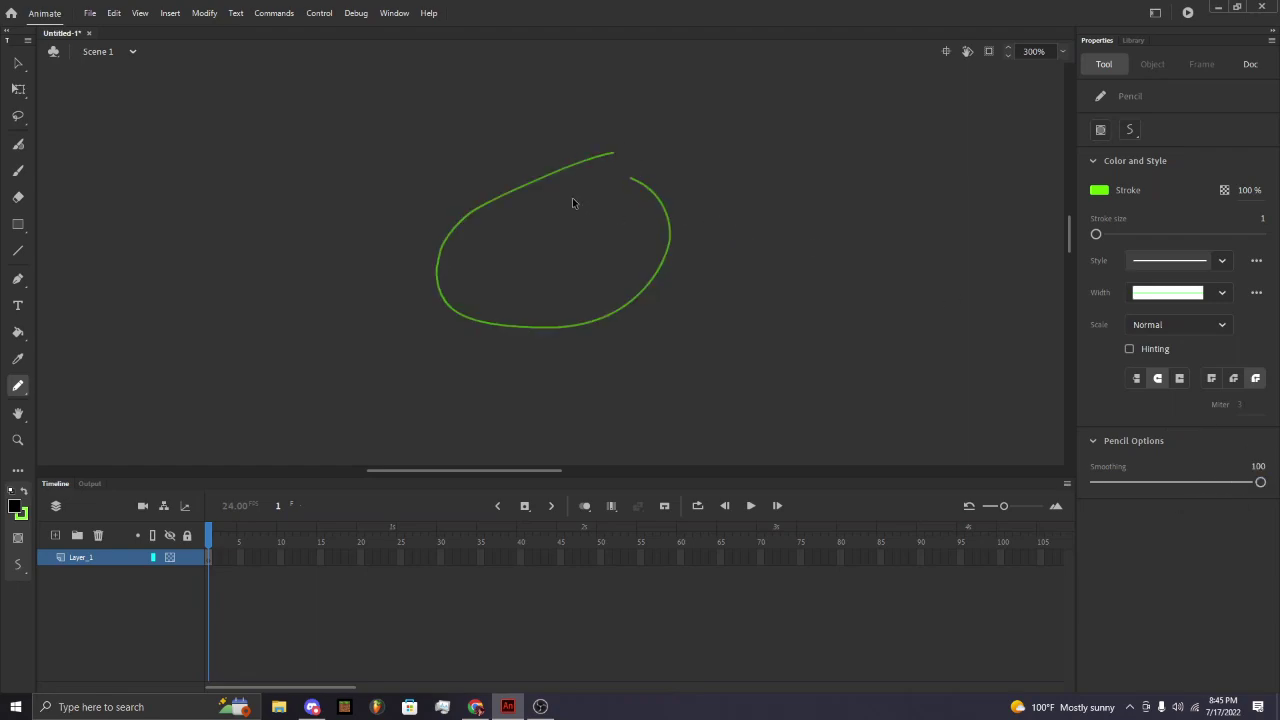
key(ctrl+z)
Try three more freehand pencil curves at full smoothing, undoing each one.
mouse_move(591, 128)
mouse_down()
mouse_move(484, 325)
mouse_move(602, 295)
mouse_move(572, 306)
mouse_up()
key(ctrl+z)
mouse_move(586, 166)
mouse_down()
mouse_move(534, 137)
mouse_move(580, 349)
mouse_up()
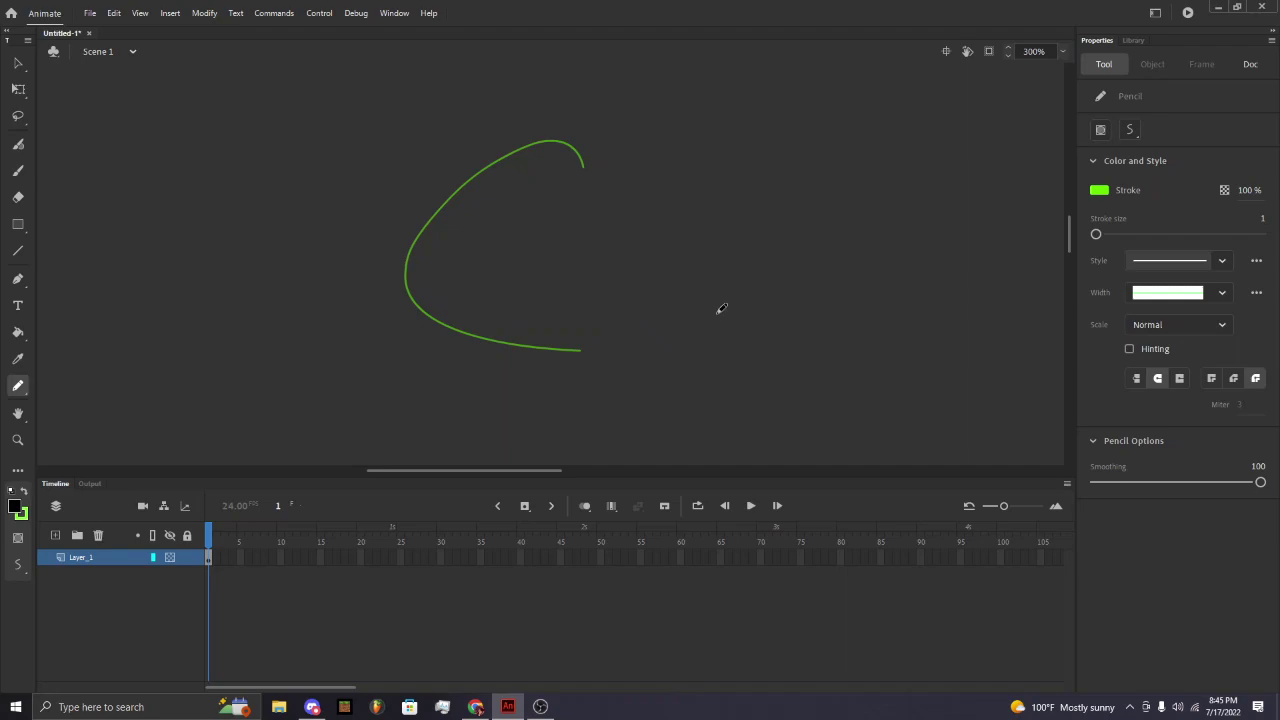
key(ctrl+z)
mouse_move(516, 141)
mouse_down()
mouse_move(366, 254)
mouse_move(549, 189)
mouse_up()
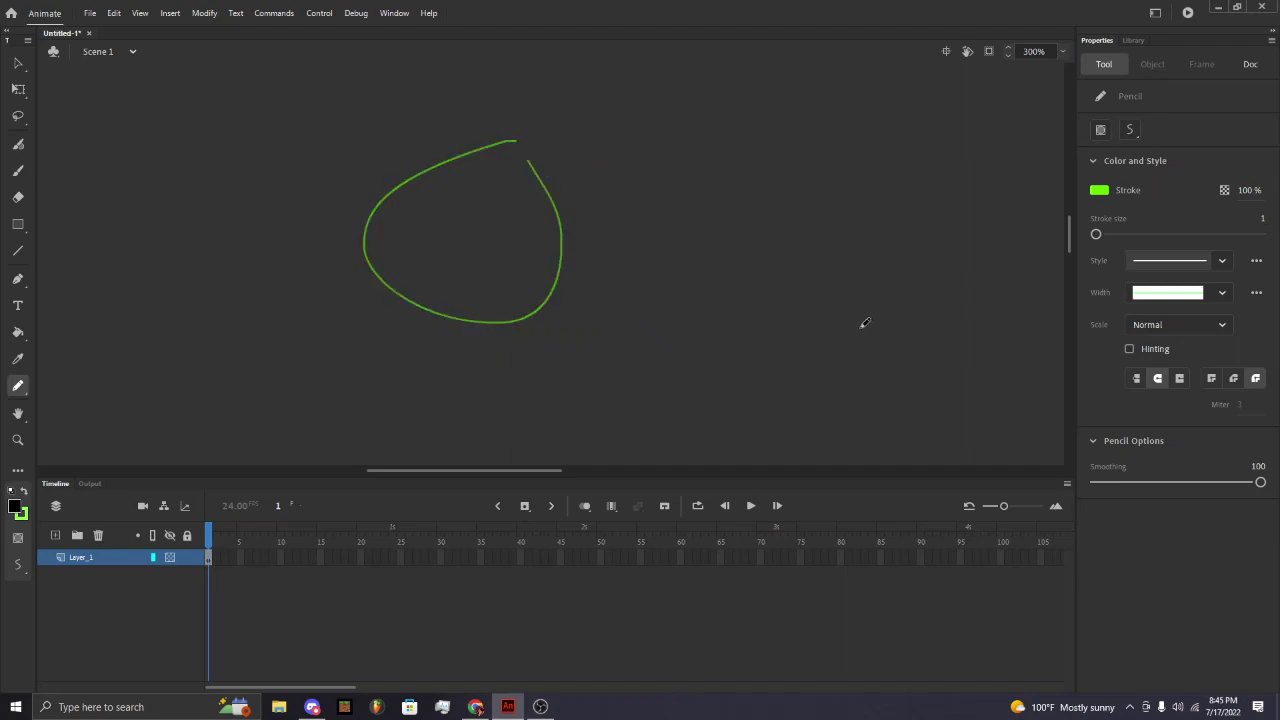
key(ctrl+z)
Set the Pencil's smoothing to 0, draw an open curve and undo it.
drag(1260, 485, 1095, 482)
mouse_move(529, 174)
mouse_down()
mouse_move(471, 323)
mouse_move(537, 305)
mouse_up()
scroll(559, 288, up, 5)
scroll(546, 330, up, 5)
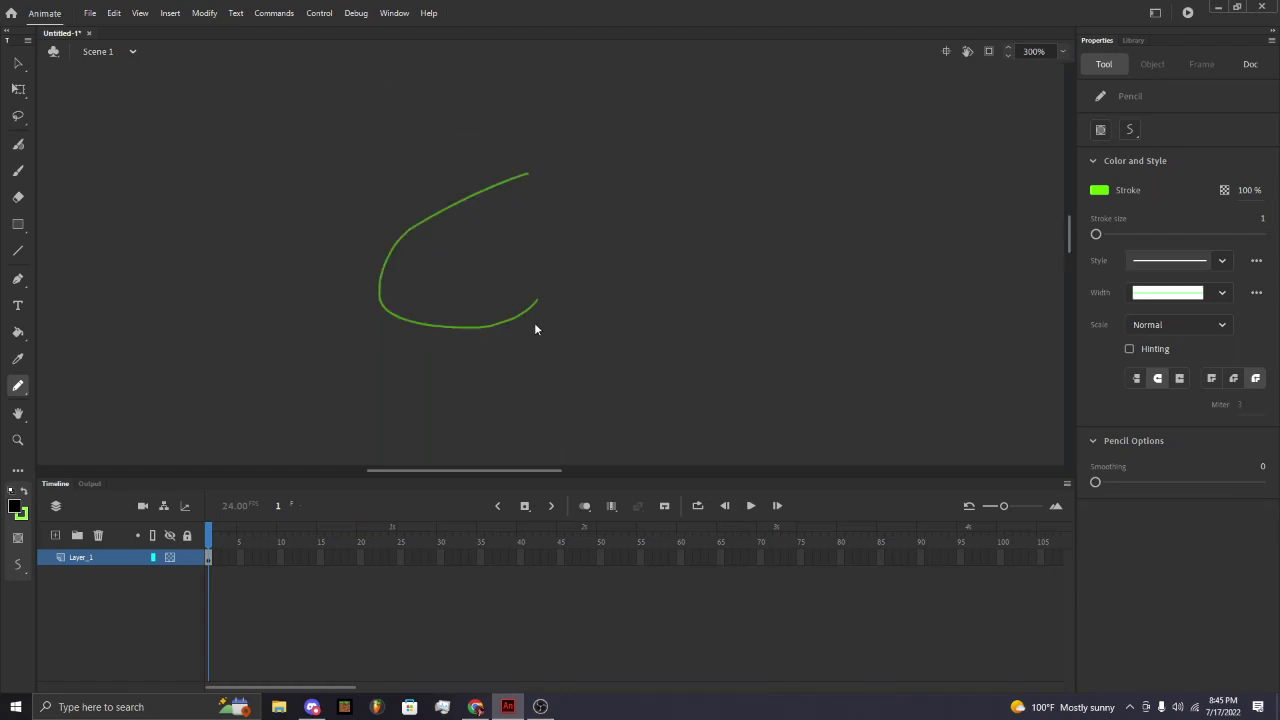
scroll(448, 212, up, 3)
key(z)
key(ctrl+z)
key(ctrl+z)
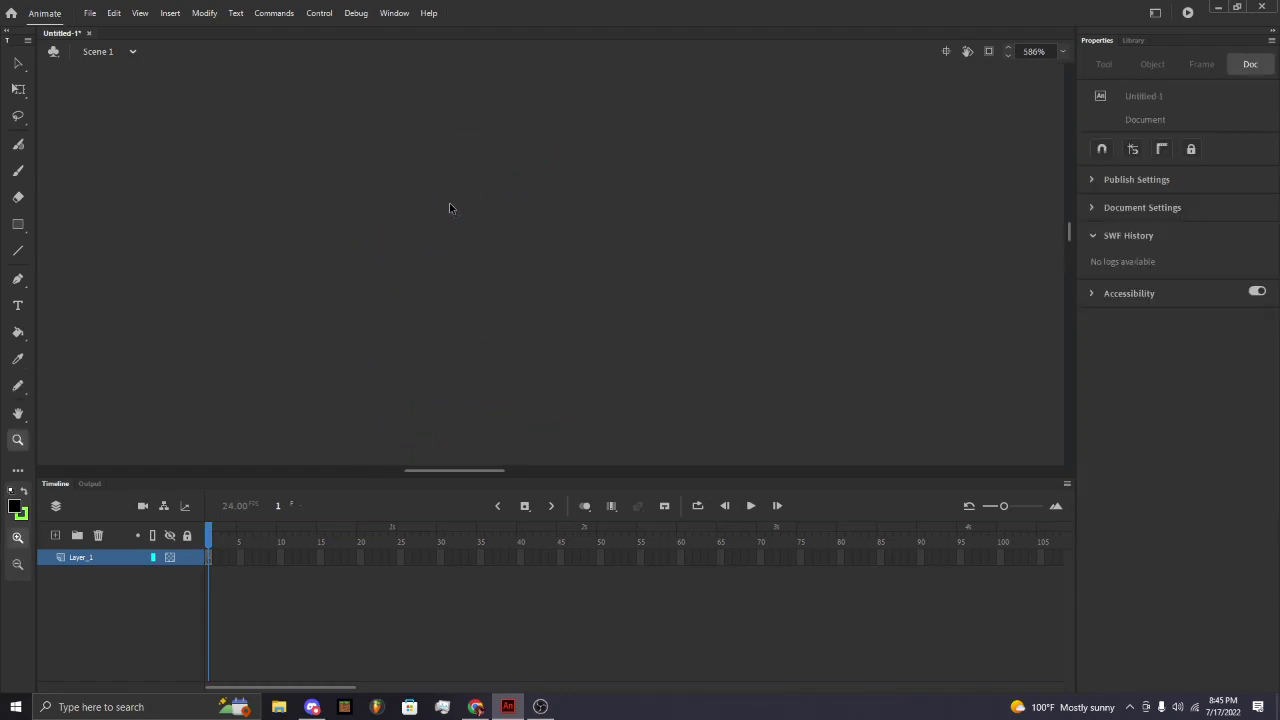
key(ctrl+z)
Draw an almost closed rounded loop with the unsmoothed Pencil and undo it.
click(15, 387)
mouse_move(478, 132)
mouse_down()
mouse_move(346, 206)
mouse_move(586, 271)
mouse_move(492, 128)
mouse_up()
scroll(438, 97, up, 2)
scroll(462, 131, down, 3)
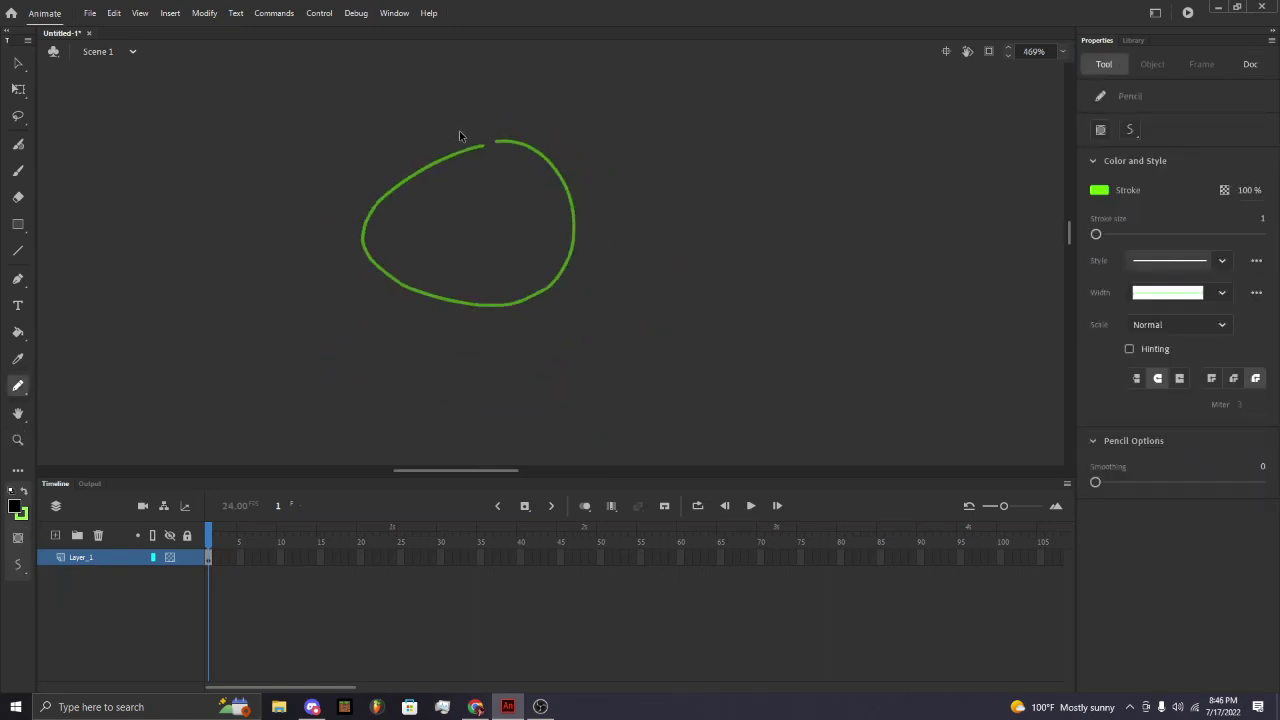
key(ctrl+z)
Set the Pencil's stroke size to 198, draw a test stroke and undo it.
scroll(444, 155, up, 1)
drag(1098, 235, 1261, 235)
mouse_move(555, 182)
mouse_down()
mouse_move(618, 297)
mouse_move(663, 284)
mouse_up()
scroll(666, 280, down, 7)
scroll(701, 277, up, 2)
key(ctrl+z)
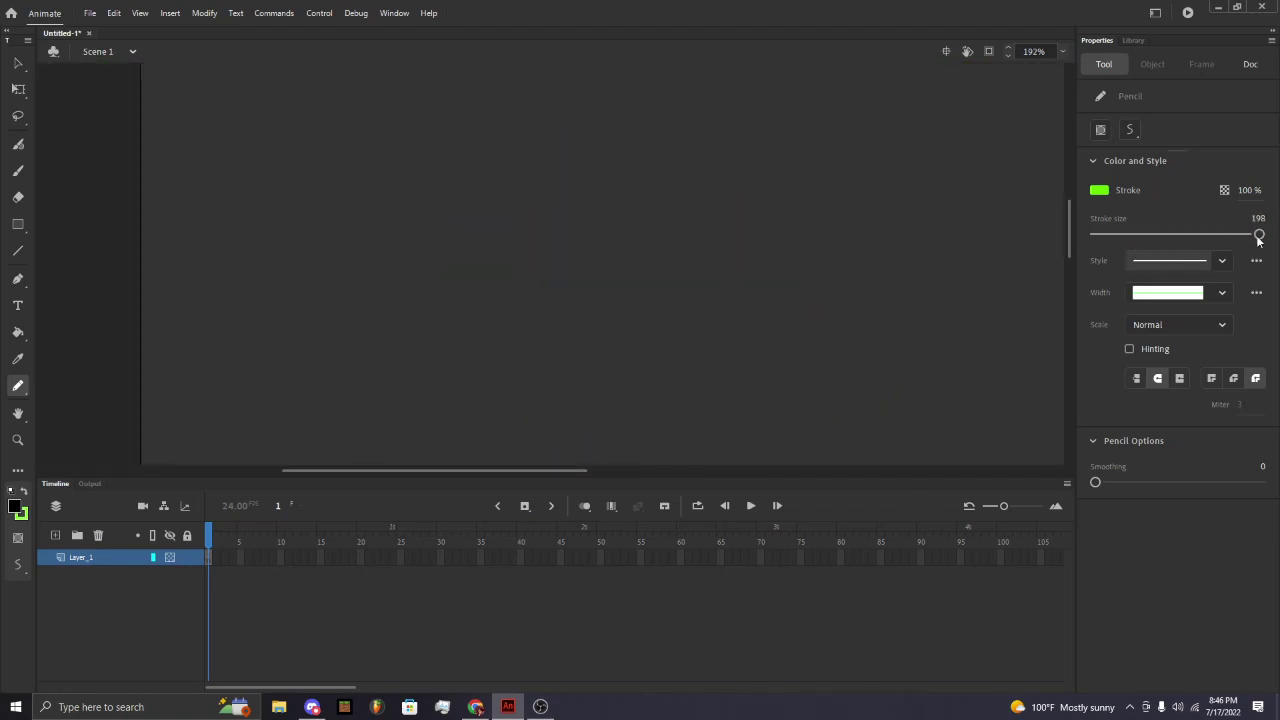
Reduce the Pencil's stroke size to 5, draw a curved test stroke and undo it.
drag(1259, 234, 920, 251)
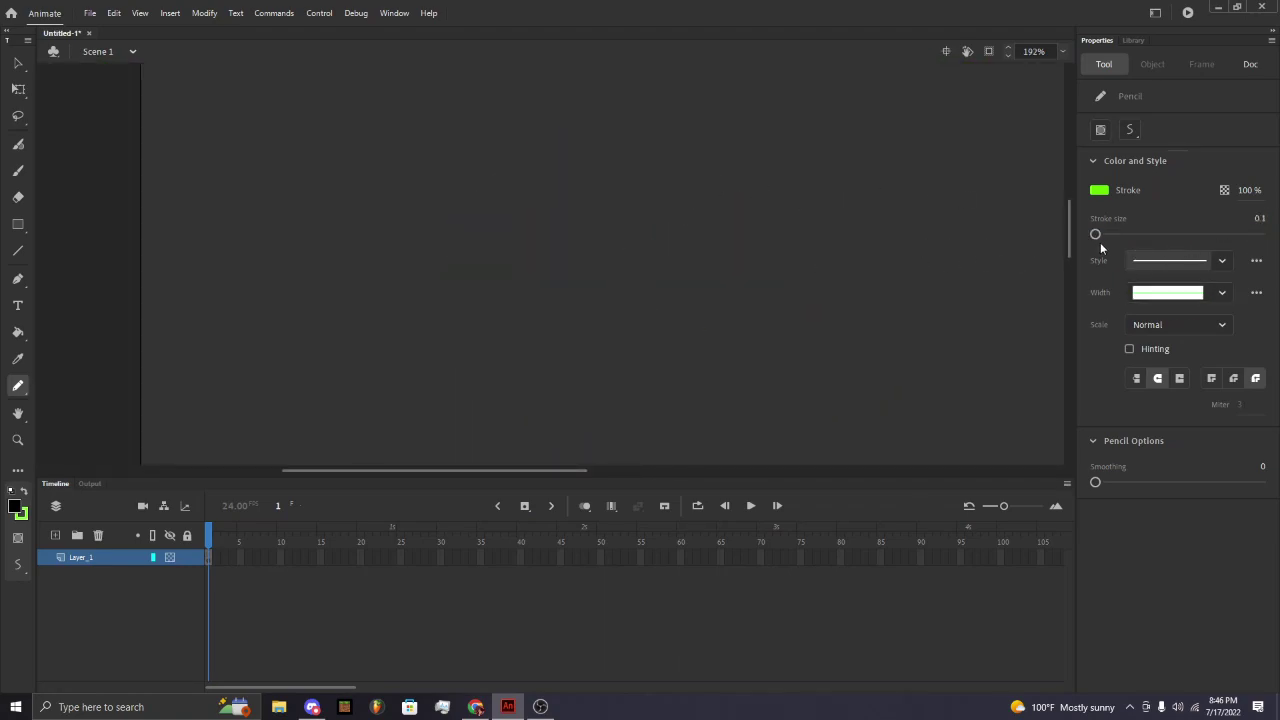
drag(1096, 234, 1100, 240)
drag(591, 194, 646, 280)
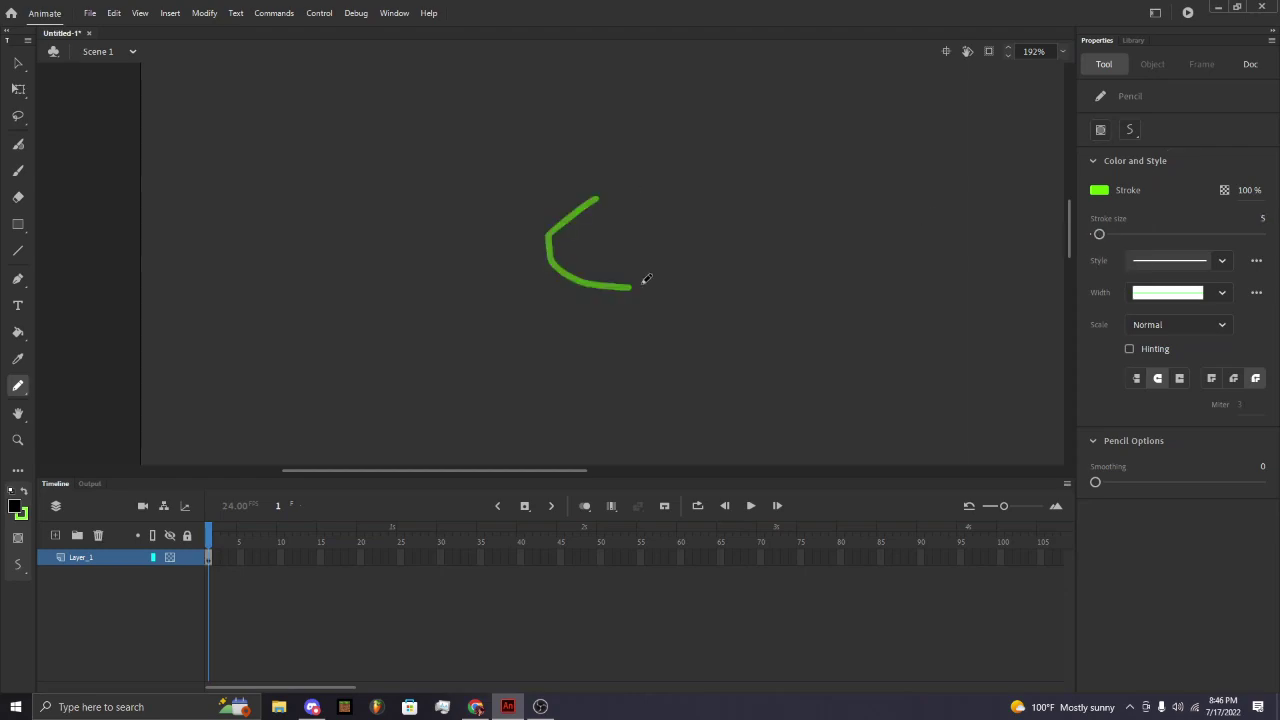
key(ctrl+z)
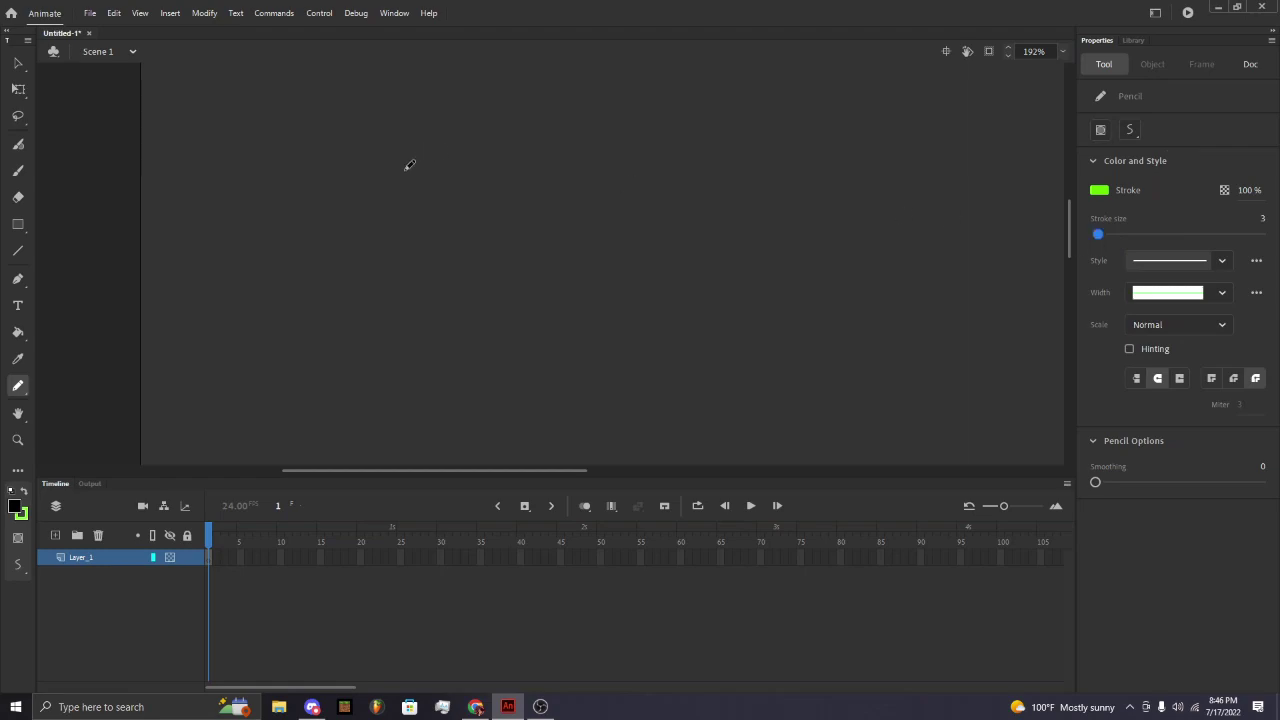
Try a freehand pencil stroke at stroke size 3 and undo it.
drag(415, 157, 558, 270)
key(ctrl+z)
scroll(365, 248, up, 1)
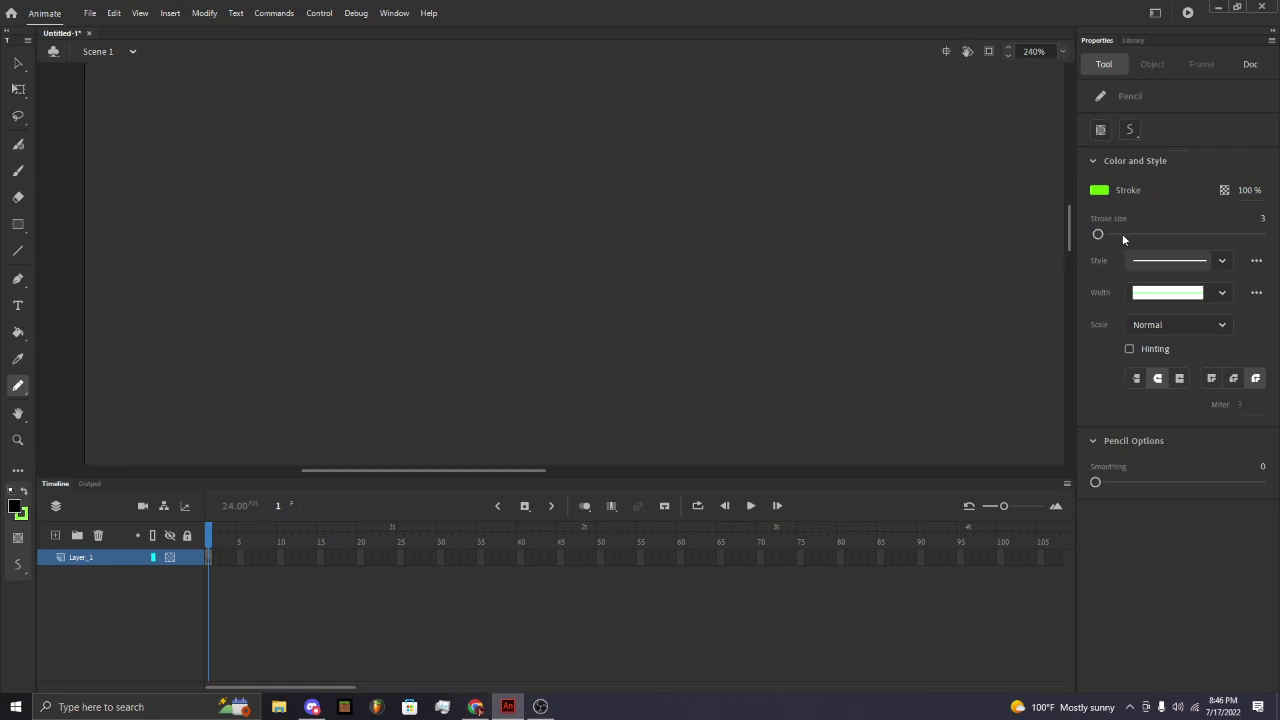
Set the Pencil's stroke size to 1, draw an open curve and undo it.
drag(1099, 237, 1096, 236)
drag(428, 160, 468, 271)
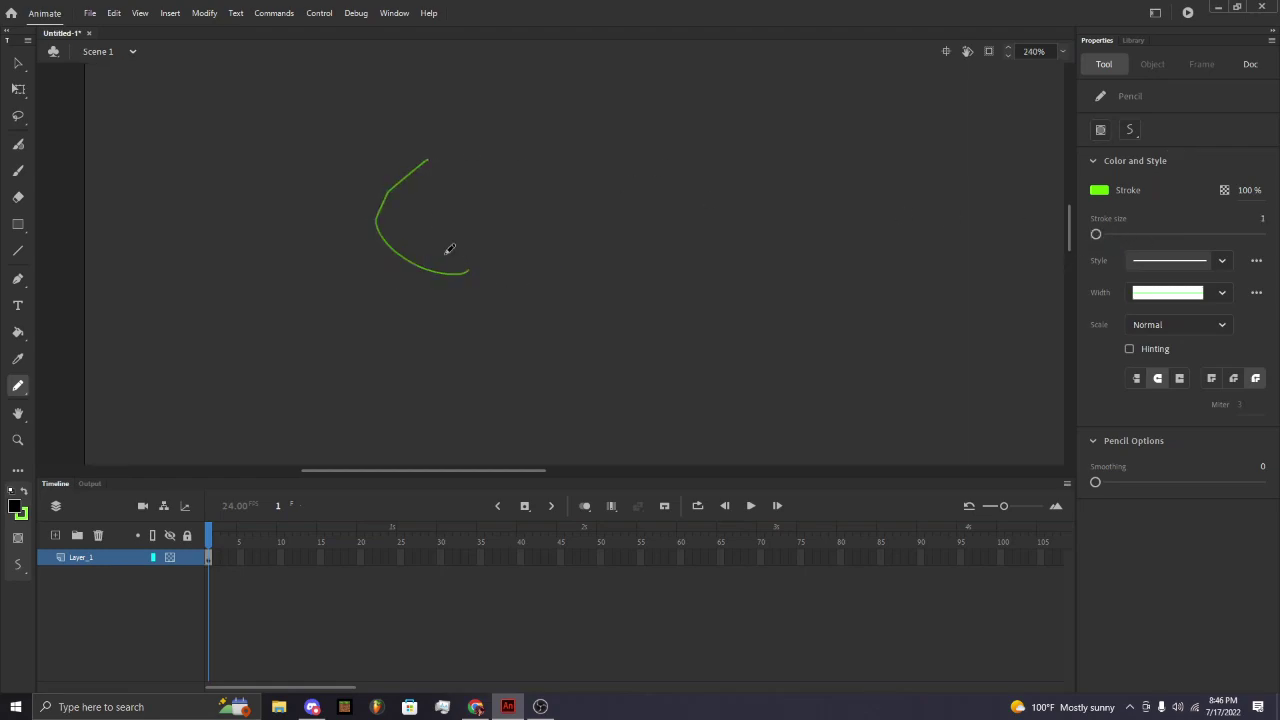
scroll(373, 224, down, 3)
scroll(373, 224, up, 5)
key(ctrl+z)
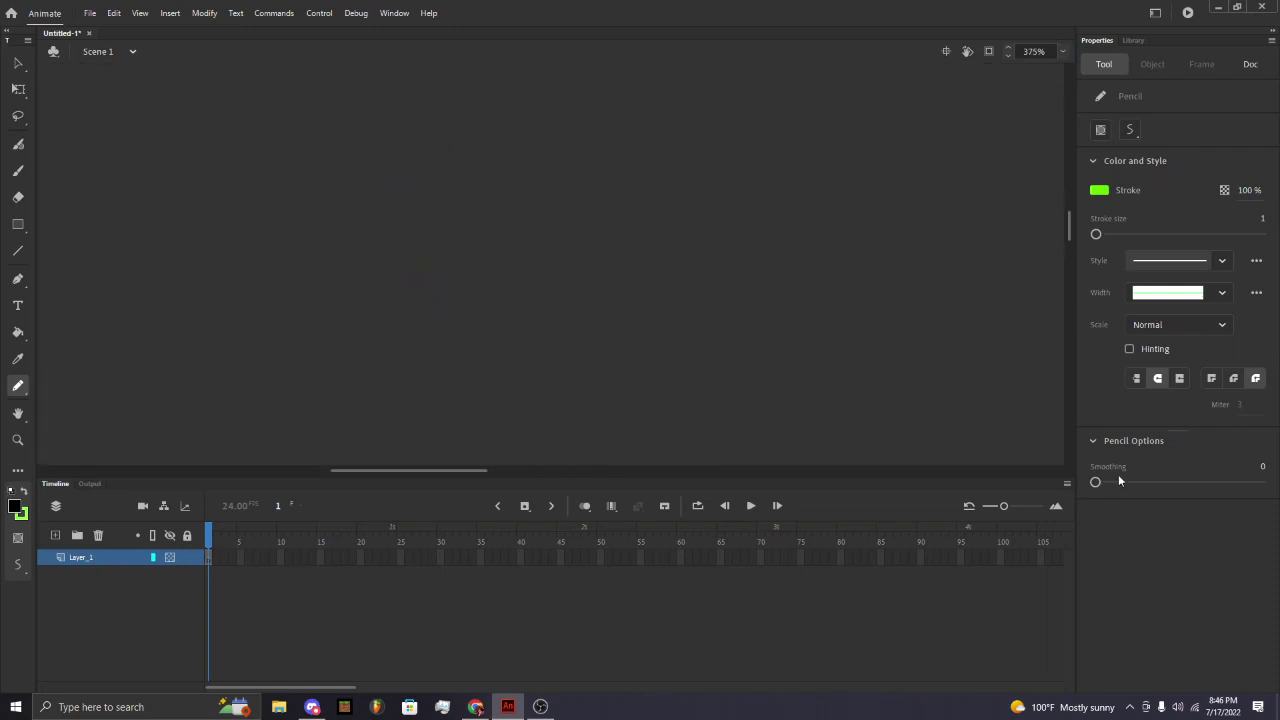
Set smoothing to 50, choose the one-end tapered width profile, and try a diagonal line and a wedge-shaped outline, undoing both.
drag(1163, 485, 1178, 485)
click(1203, 294)
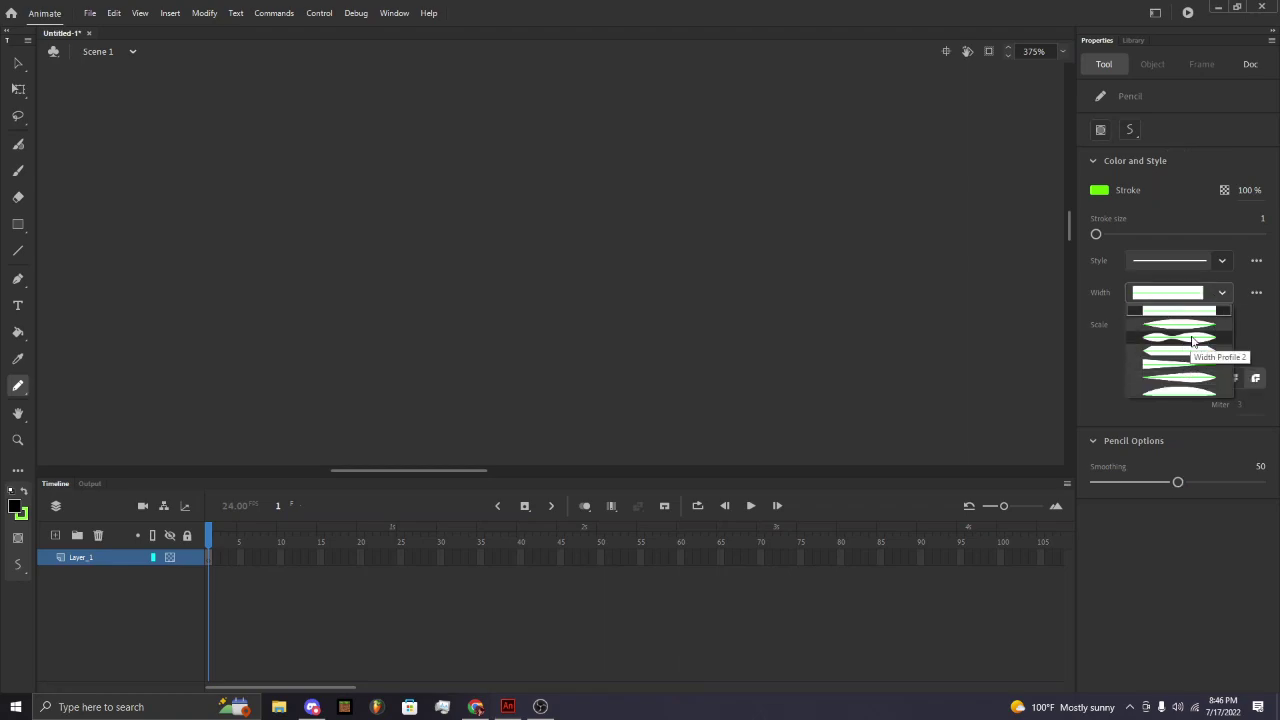
click(1198, 370)
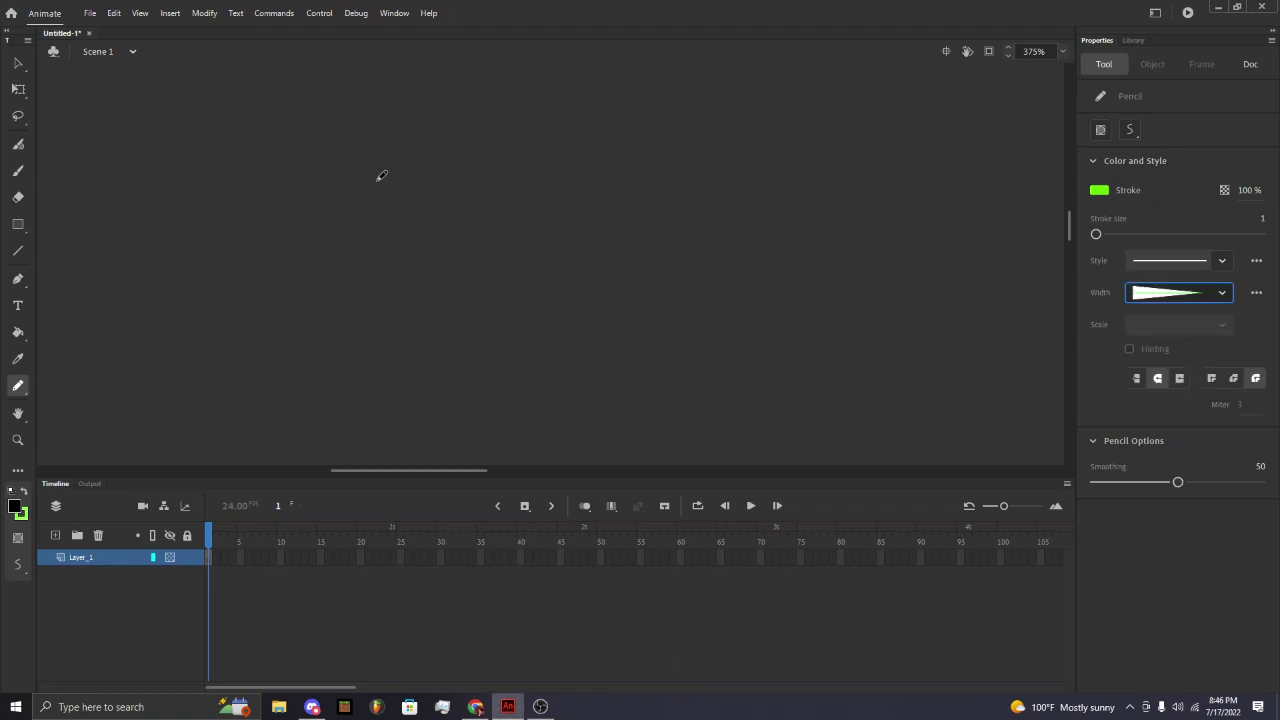
drag(377, 180, 622, 255)
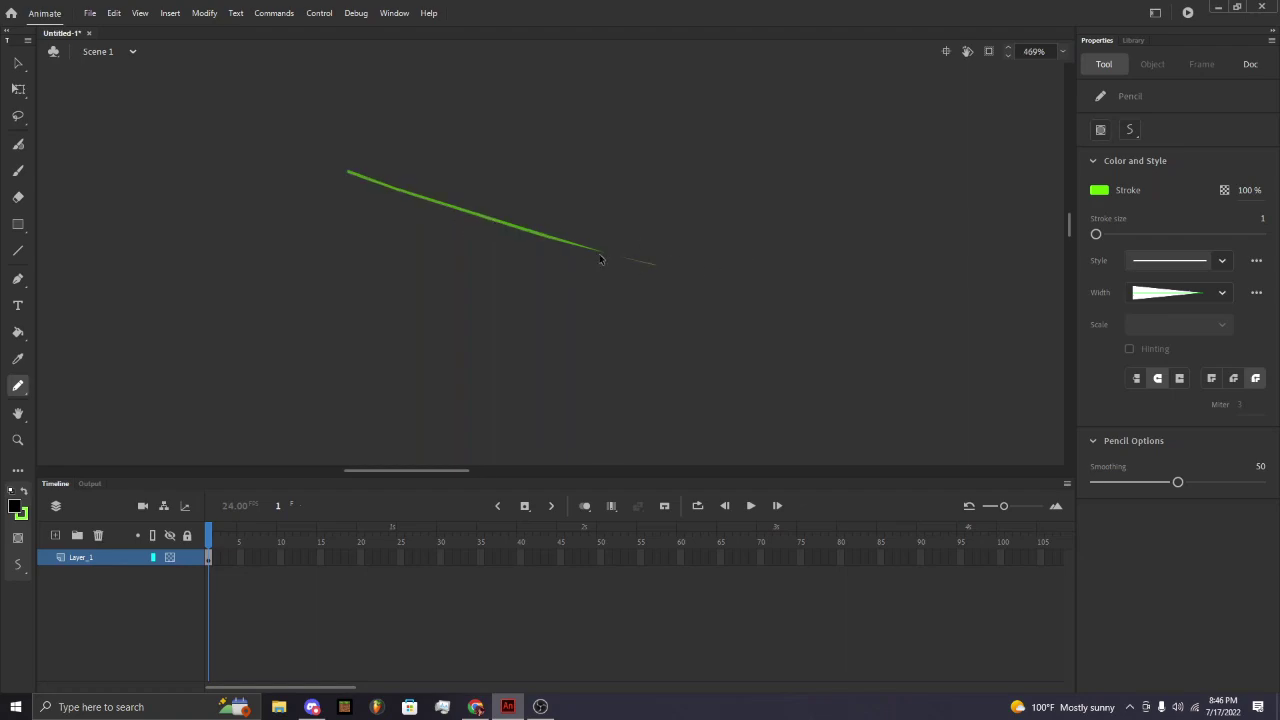
key(ctrl+z)
mouse_move(383, 277)
mouse_down()
mouse_move(771, 251)
mouse_move(381, 277)
mouse_up()
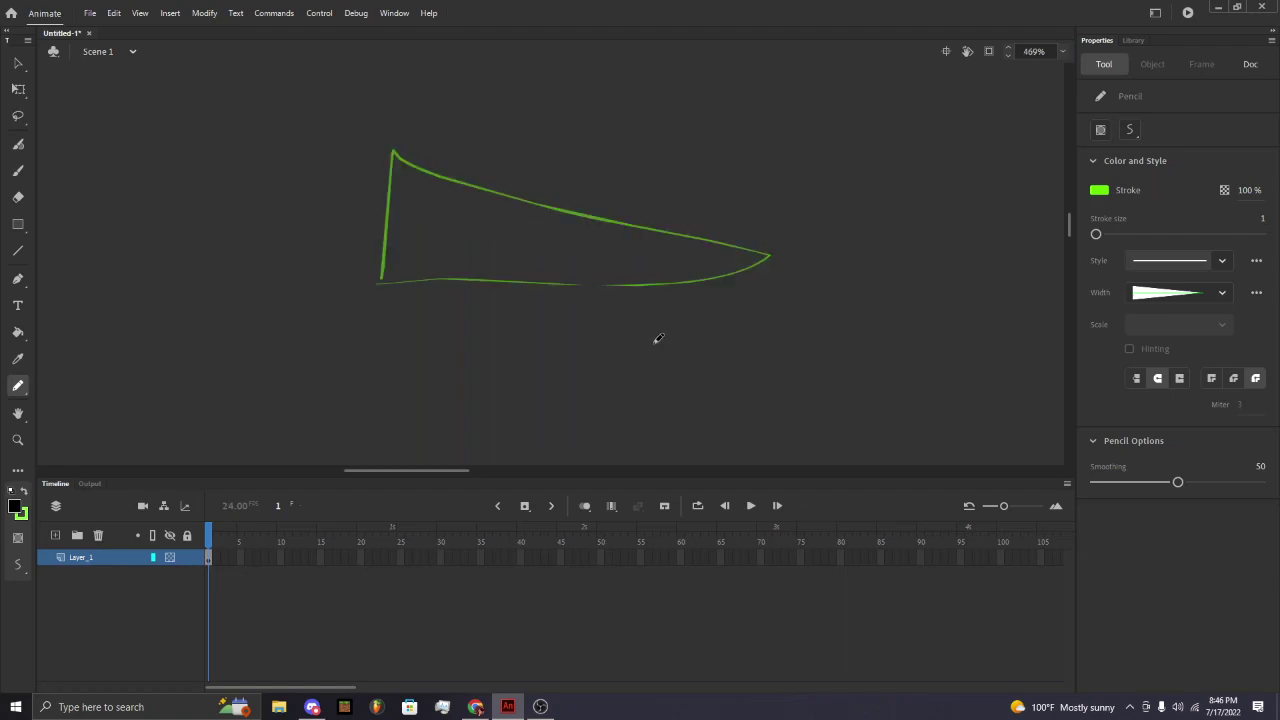
key(ctrl+z)
Choose the width profile that tapers at both ends, draw a diagonal pencil line and undo it.
click(1178, 293)
click(1193, 329)
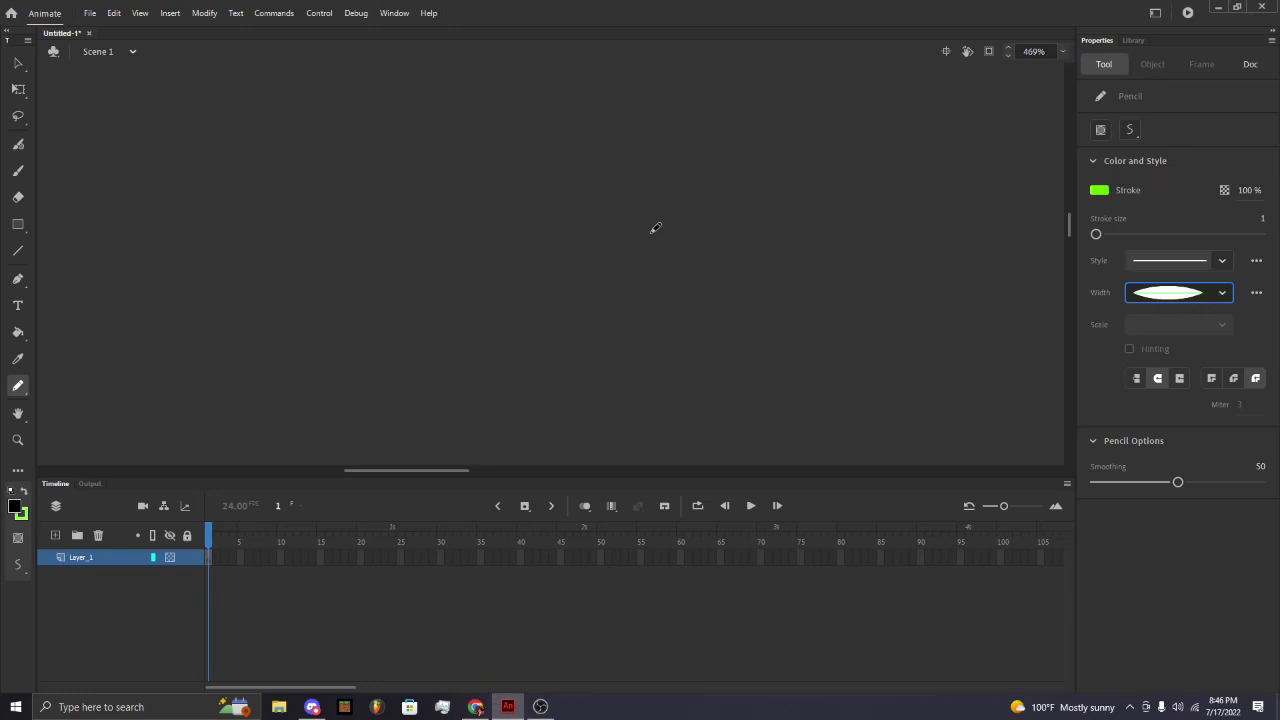
drag(229, 163, 657, 314)
key(ctrl+z)
Choose the one-end tapered width profile again, draw a pencil line across the stage and undo it.
click(1164, 293)
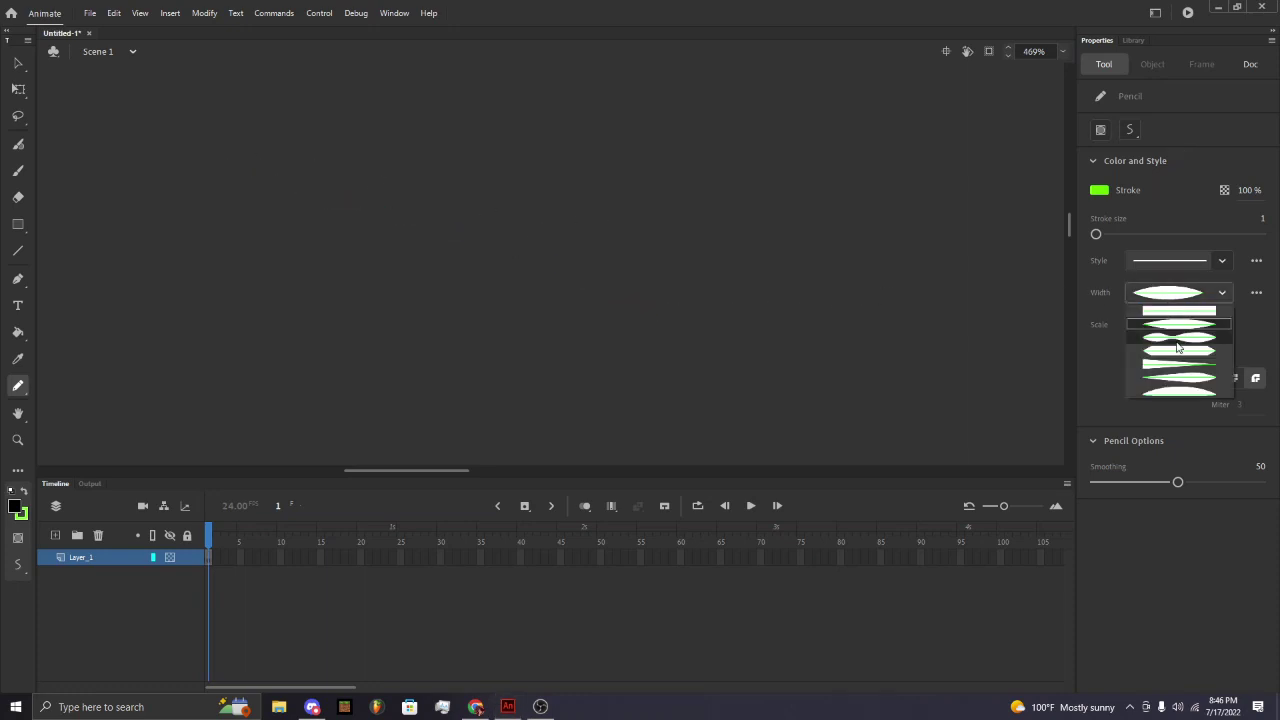
click(1180, 362)
drag(280, 208, 650, 244)
key(ctrl+z)
Restore the uniform width profile, draw a diagonal pencil line and undo it.
click(1142, 296)
click(1168, 305)
drag(383, 129, 657, 249)
key(ctrl+z)
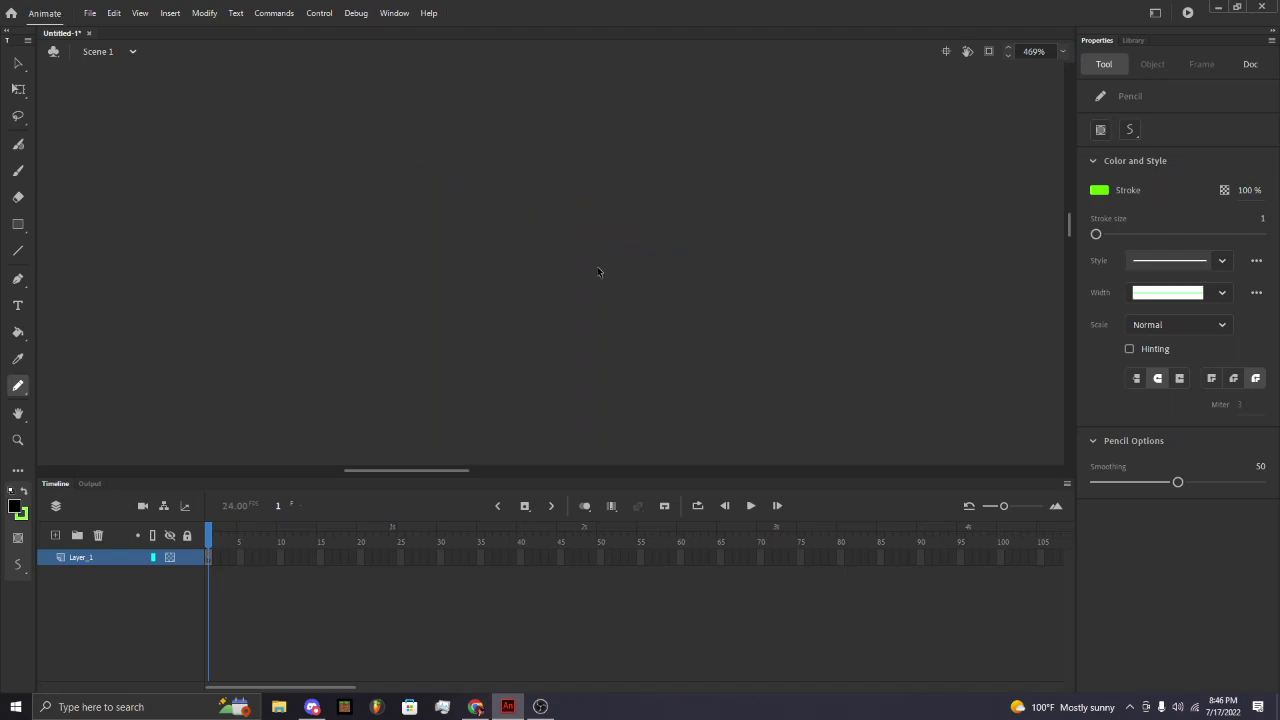
scroll(597, 268, down, 3)
scroll(595, 268, up, 1)
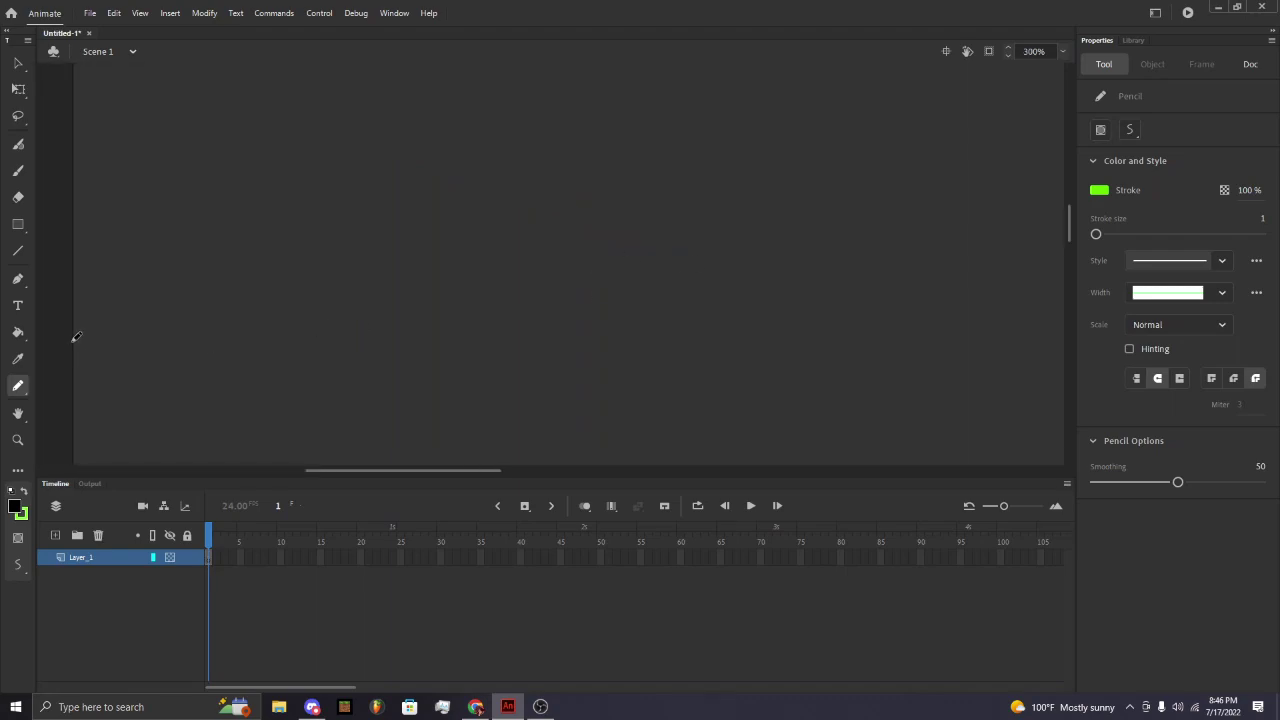
Try a straight diagonal segment between two anchor points with the Pen tool and undo it.
click(18, 280)
drag(478, 194, 538, 317)
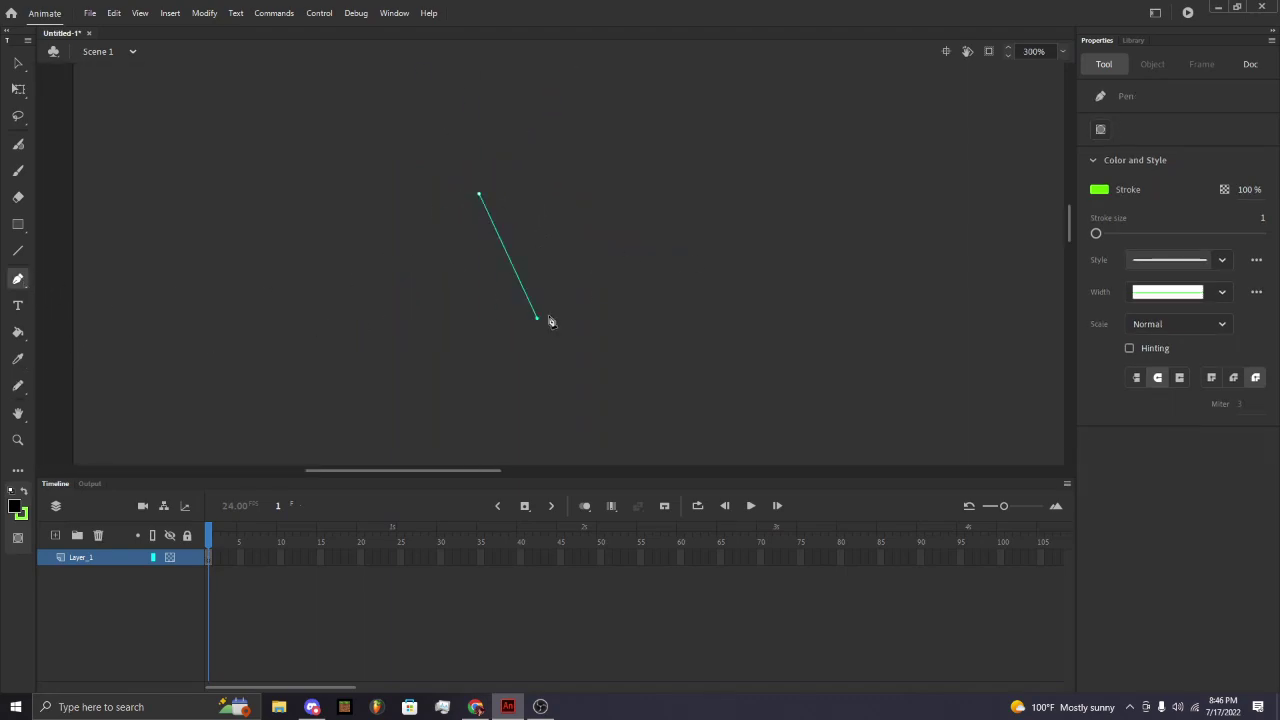
key(ctrl+z)
Add a new layer above Layer_1.
click(56, 535)
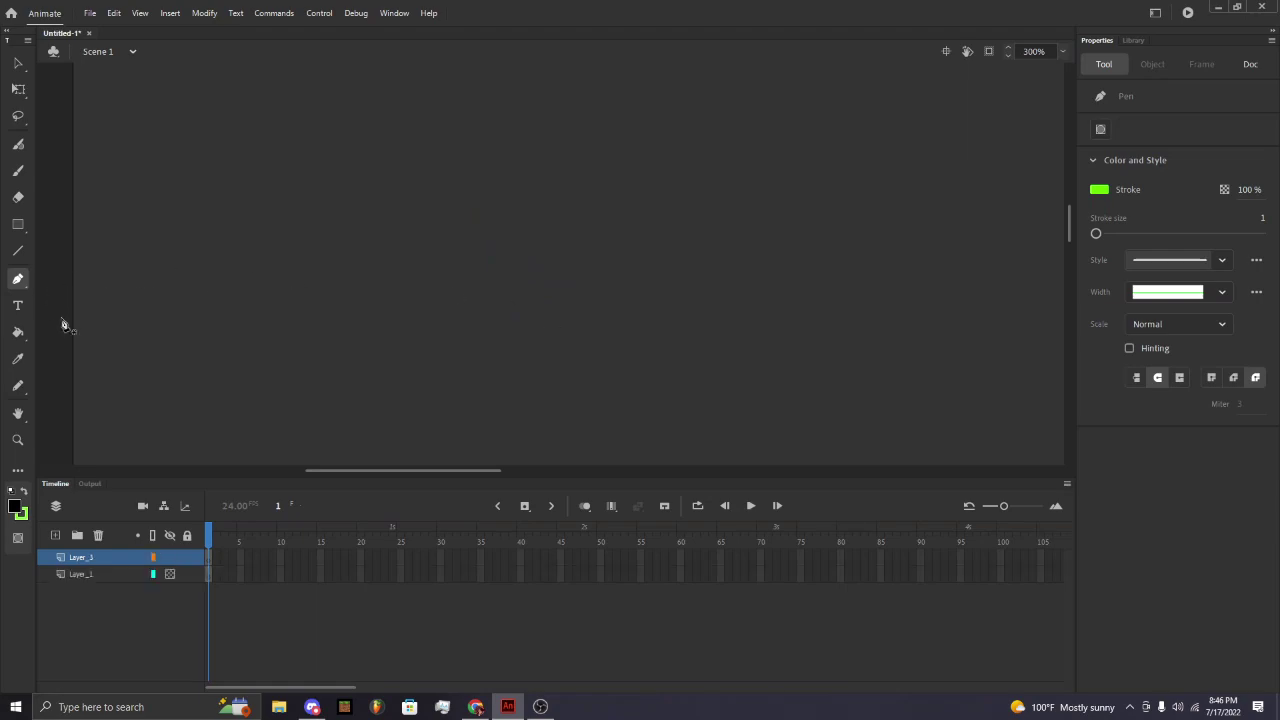
Draw five straight lines crossing one another mid-stage with the Line tool and undo them all.
key(n)
drag(356, 161, 570, 342)
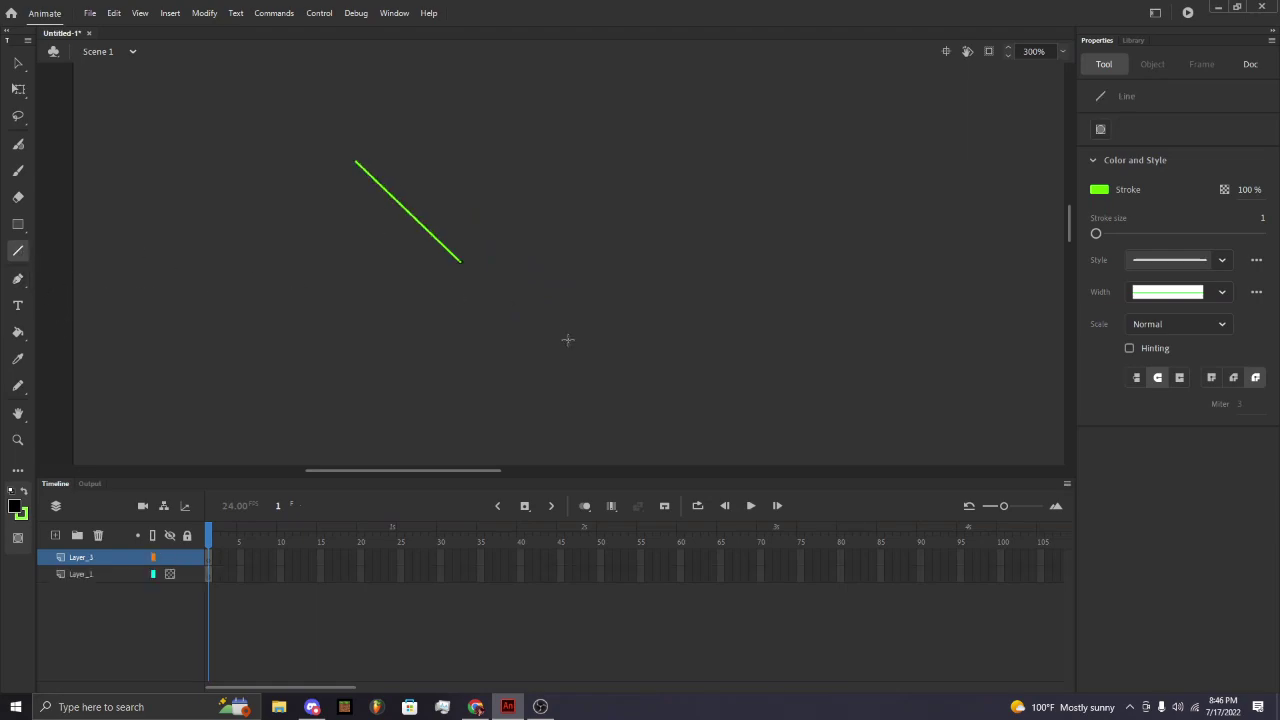
drag(600, 210, 427, 407)
drag(494, 168, 564, 371)
drag(450, 300, 575, 233)
drag(605, 241, 411, 320)
key(ctrl+z)
key(ctrl+z)
key(ctrl+z)
key(ctrl+z)
key(ctrl+z)
key(ctrl+z)
Try two black-filled rectangles with a green outline using the Rectangle tool, undoing each one.
key(r)
drag(388, 101, 619, 311)
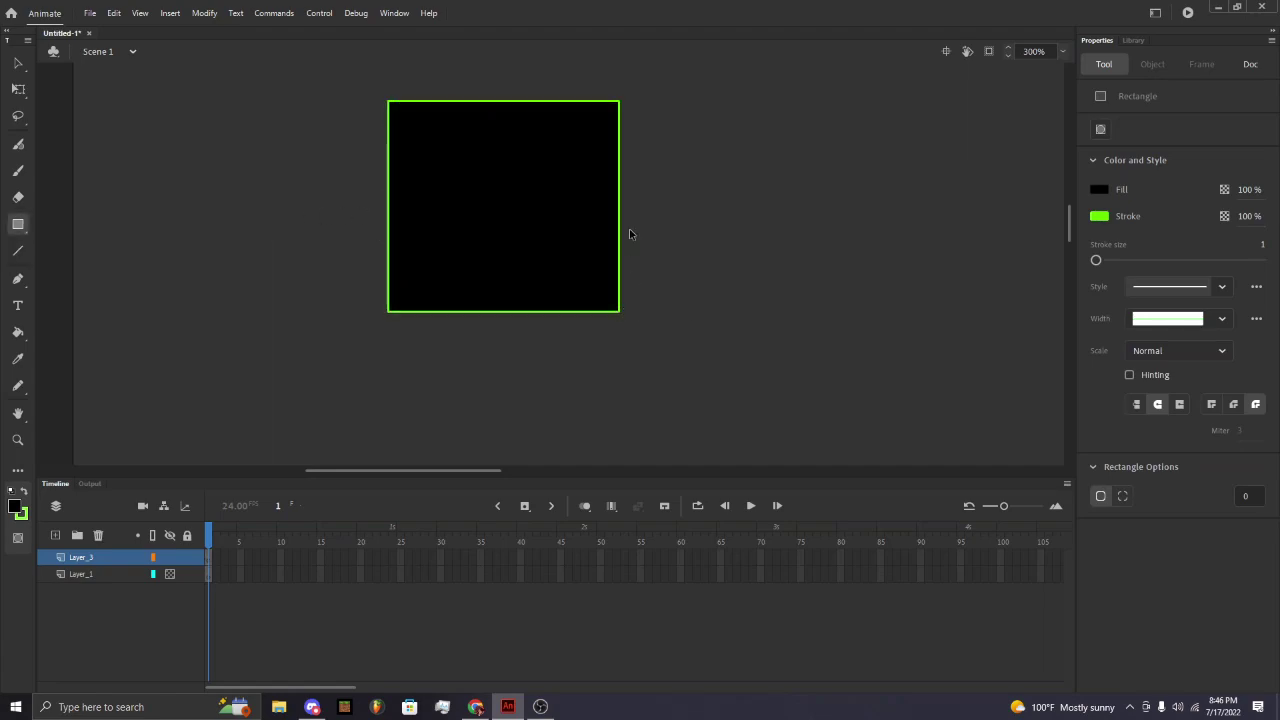
key(ctrl+z)
mouse_move(706, 176)
mouse_down()
mouse_move(591, 277)
mouse_move(408, 356)
mouse_up()
key(ctrl+z)
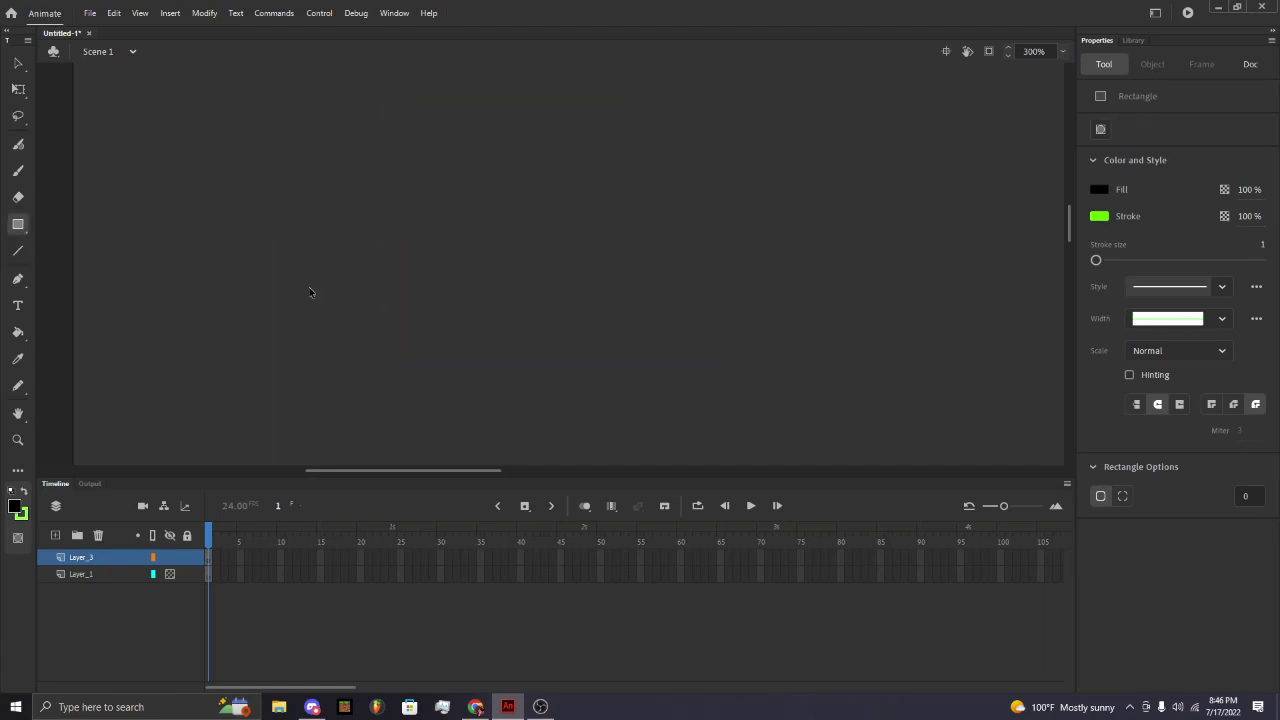
With the Classic Brush, paint a closed boot-like outline on the new layer and a larger rounded box outline around it.
click(17, 170)
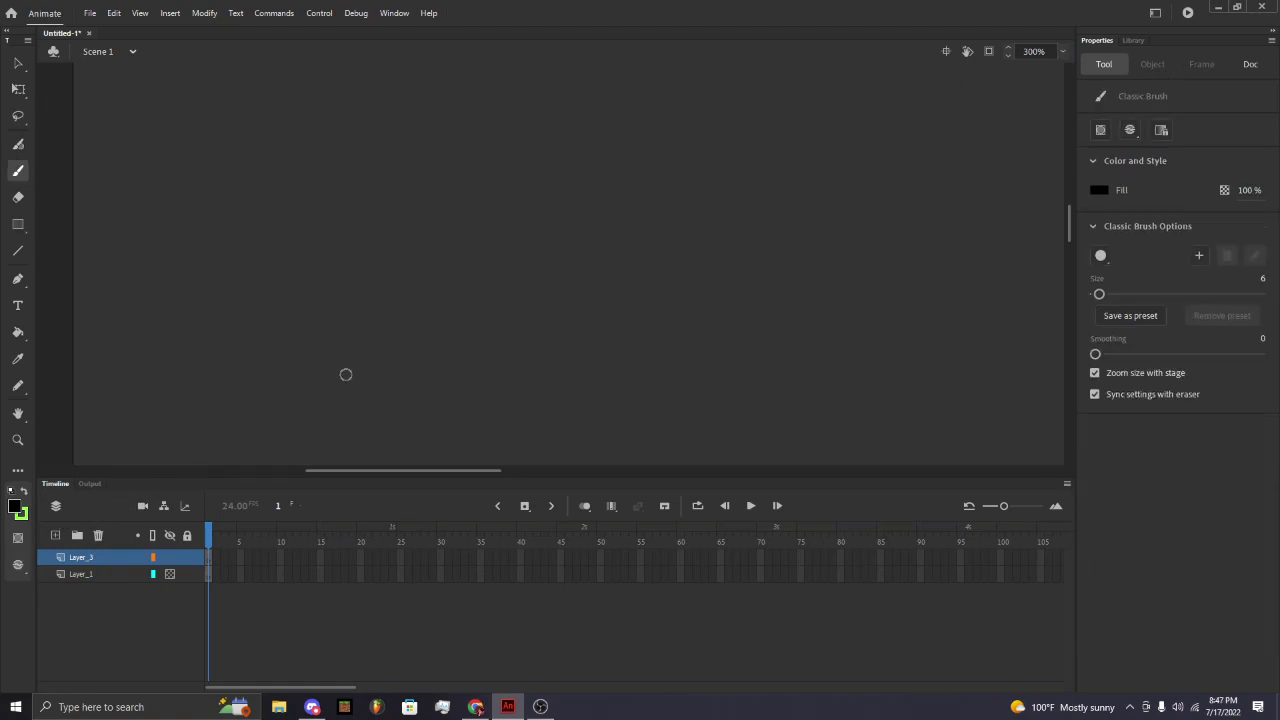
drag(428, 492, 430, 509)
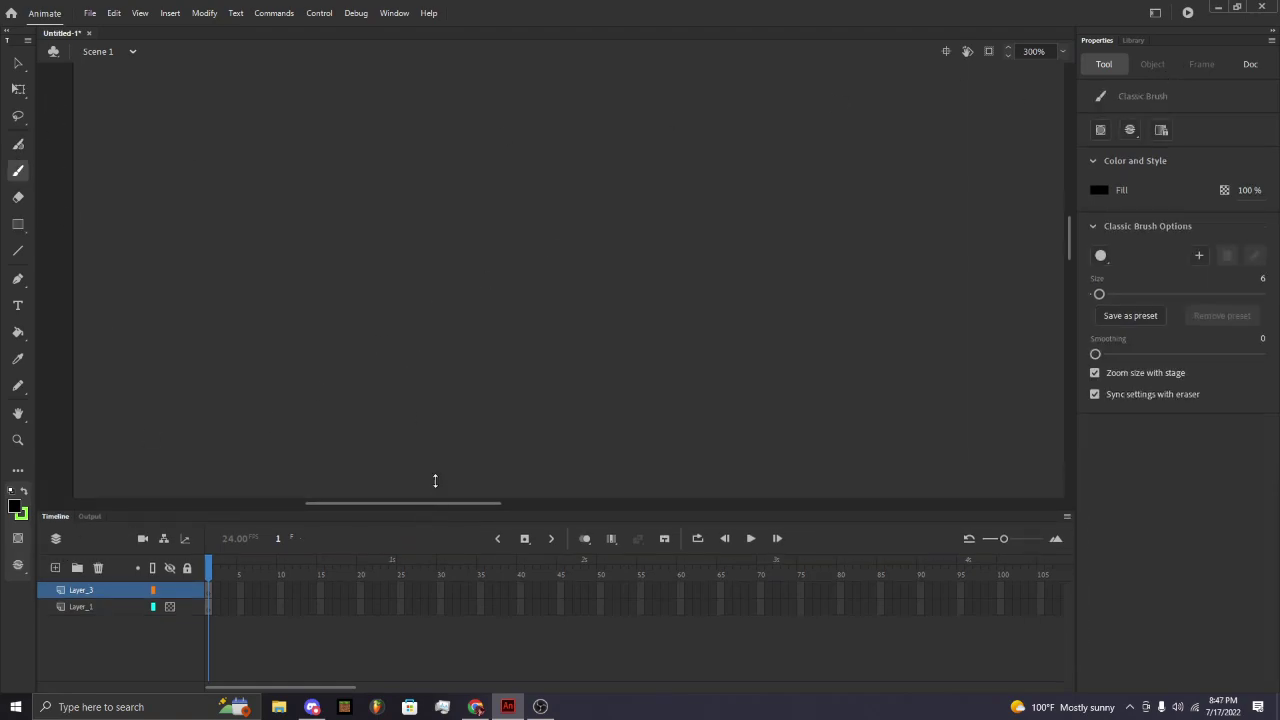
scroll(425, 352, down, 9)
scroll(495, 424, up, 4)
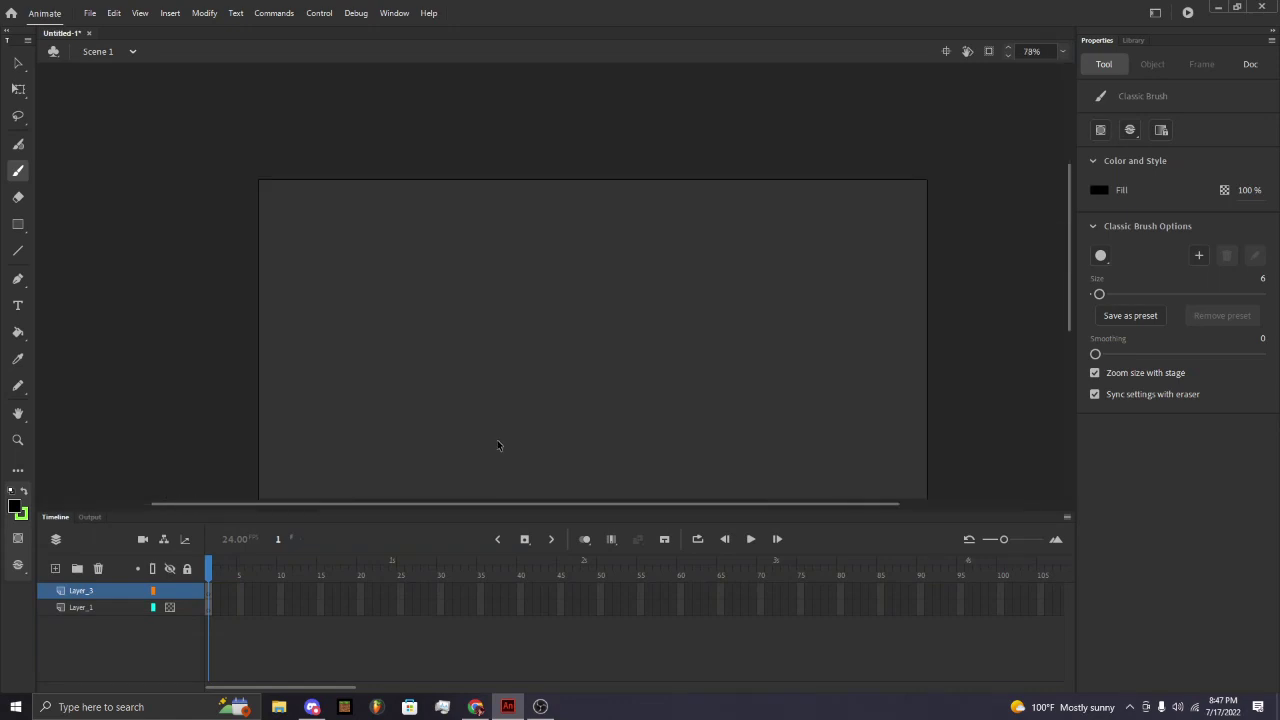
scroll(497, 443, down, 3)
scroll(511, 388, up, 4)
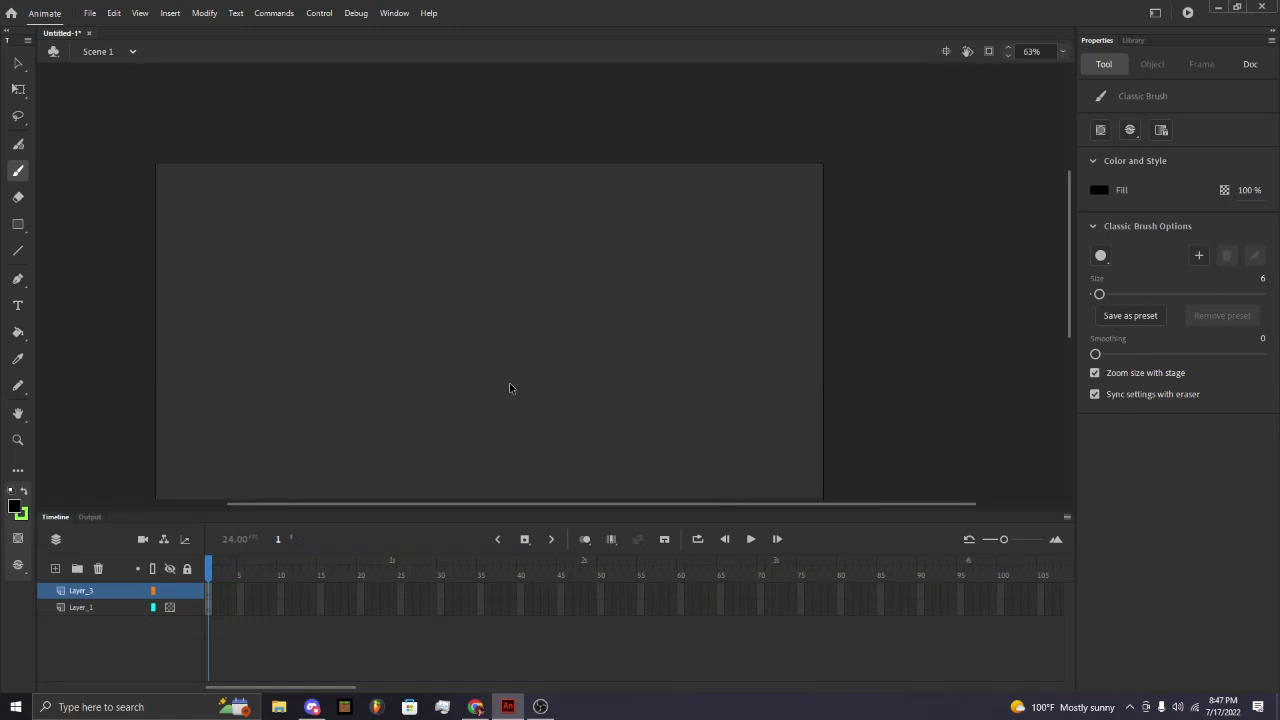
mouse_move(488, 266)
mouse_down()
mouse_move(551, 346)
mouse_move(520, 211)
mouse_move(484, 265)
mouse_up()
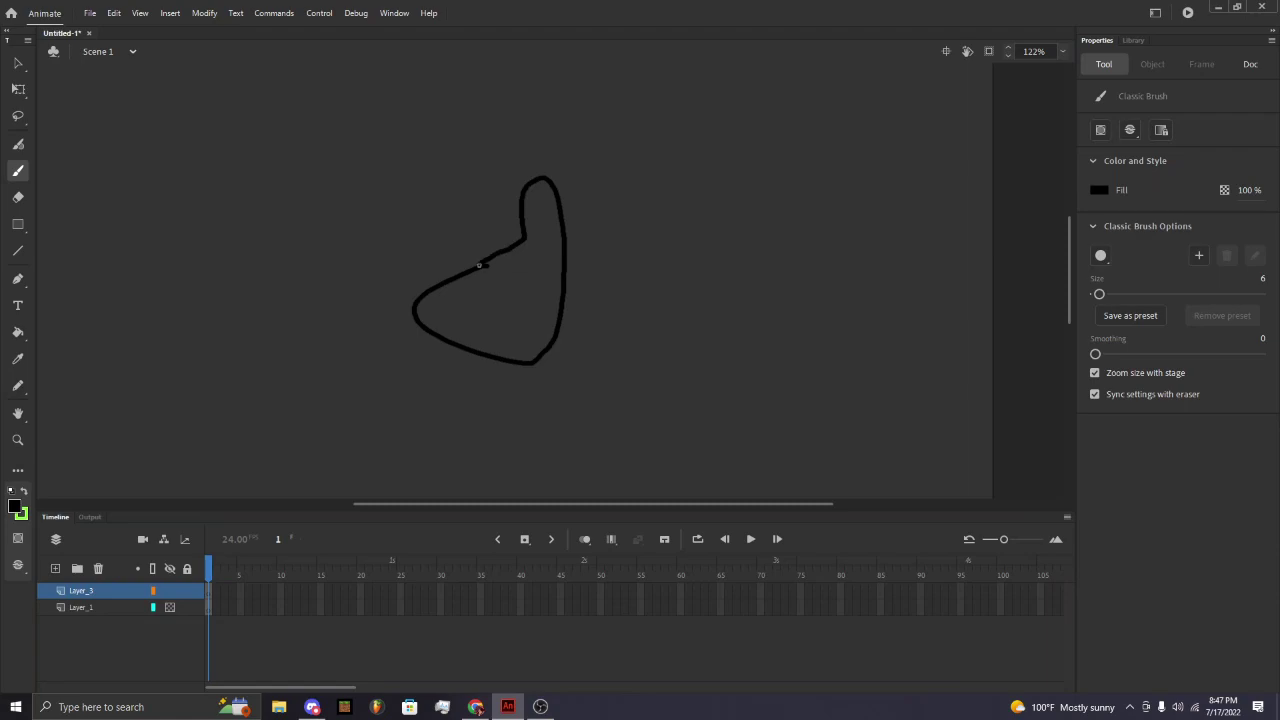
mouse_move(388, 142)
mouse_down()
mouse_move(370, 178)
mouse_move(674, 158)
mouse_move(392, 130)
mouse_up()
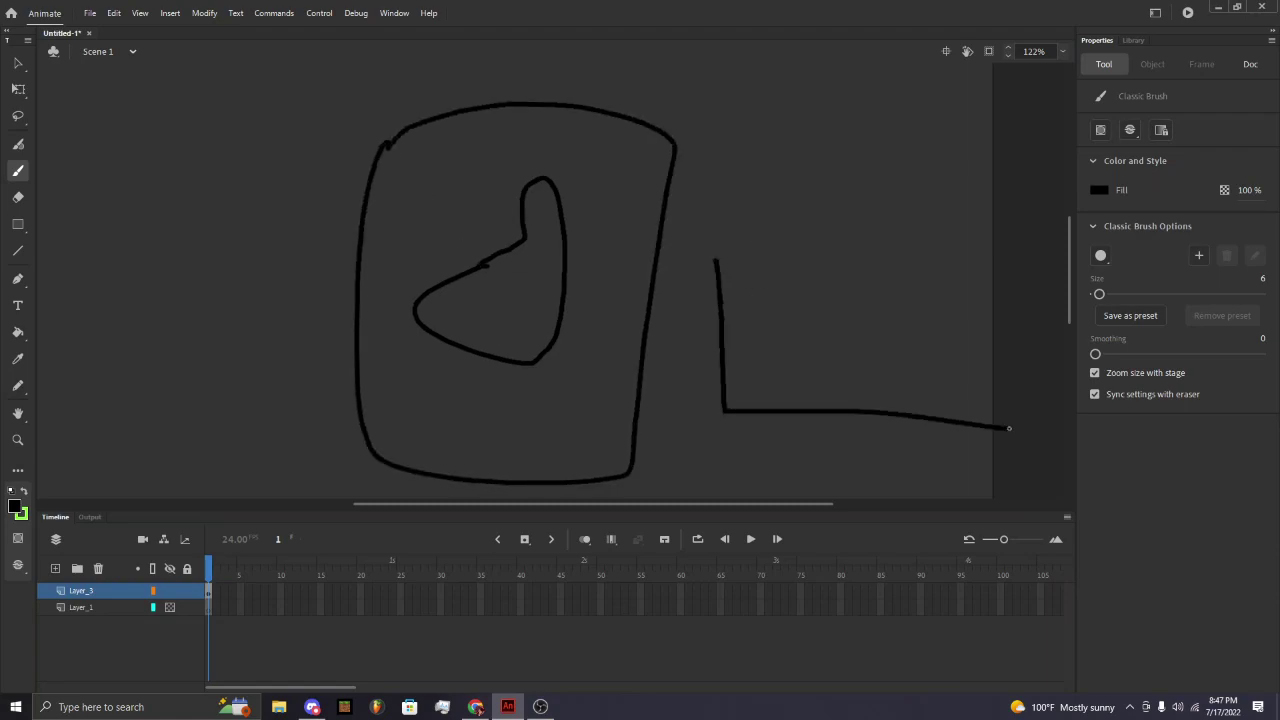